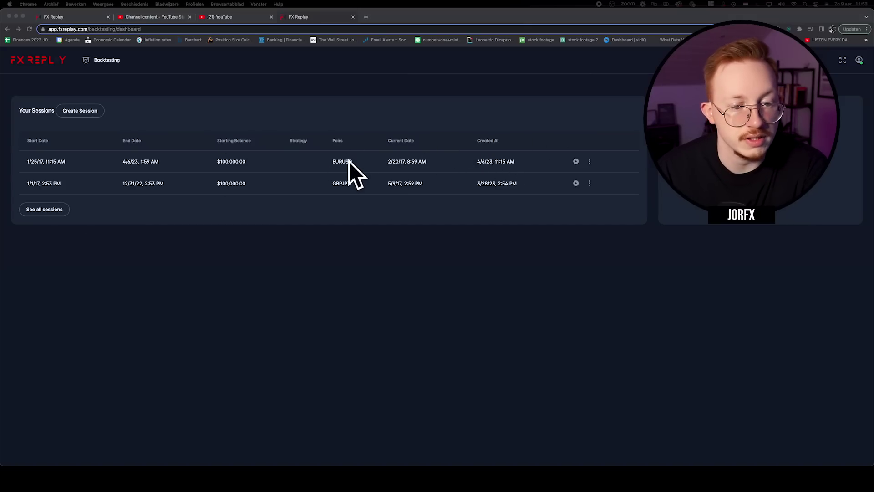
Step: Open the analytics of the GBPJPY backtesting session and look at its average risk-reward
left_click(323, 183)
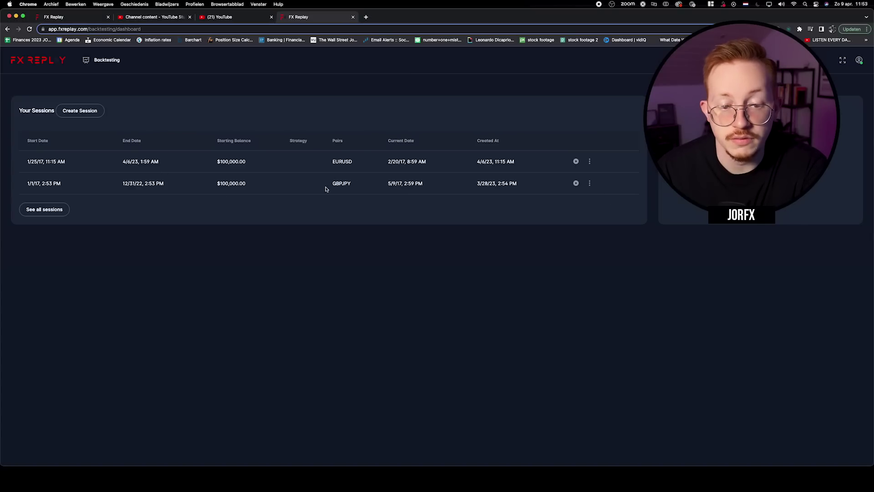
left_click(590, 183)
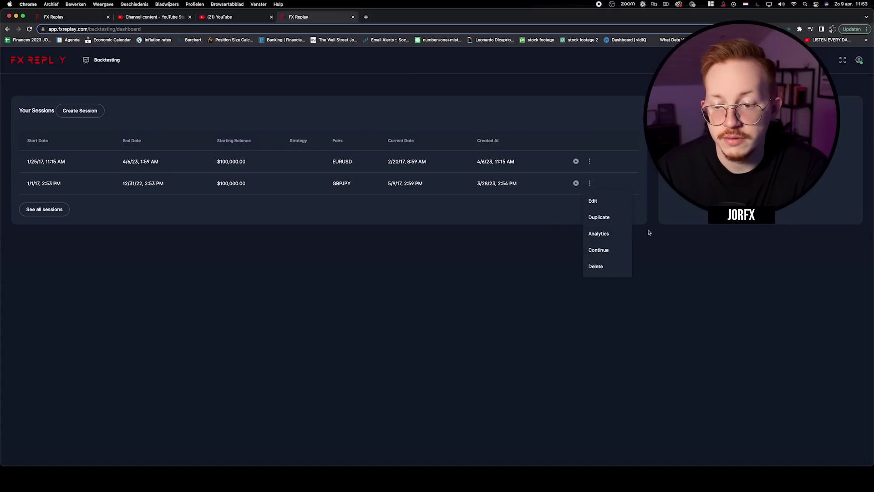
left_click(611, 233)
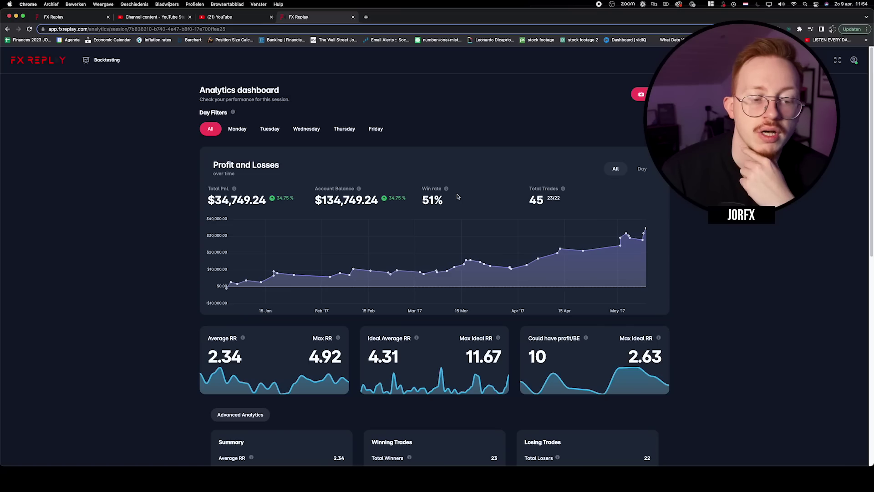
double_click(253, 358)
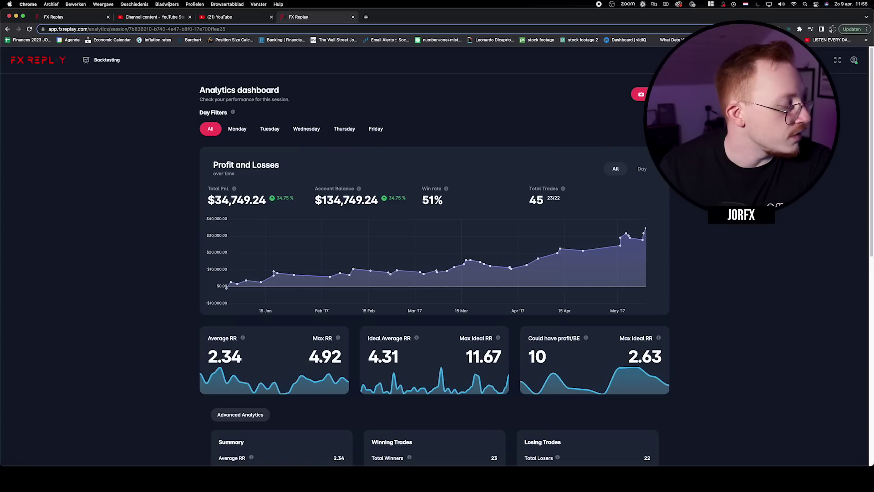
Step: Switch to the Notion trading journal and open the 2017 page of the GBPJPY backtesting notes
left_click(9, 296)
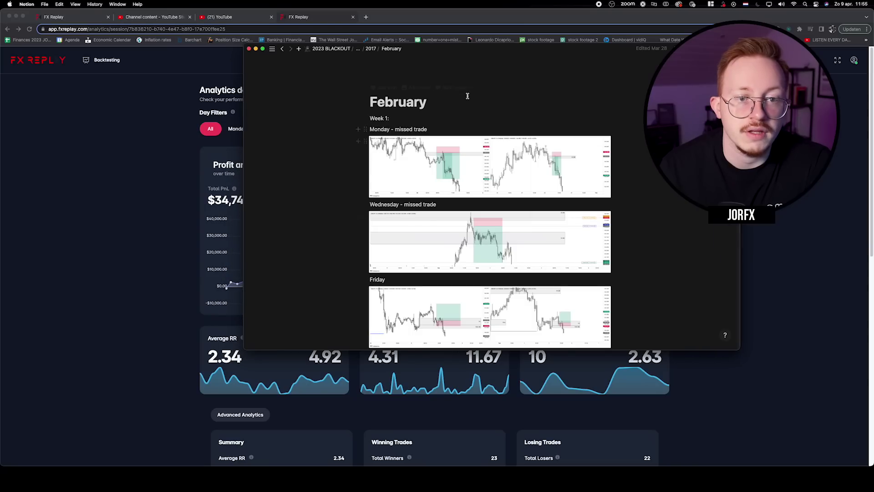
left_click_drag(451, 51, 469, 102)
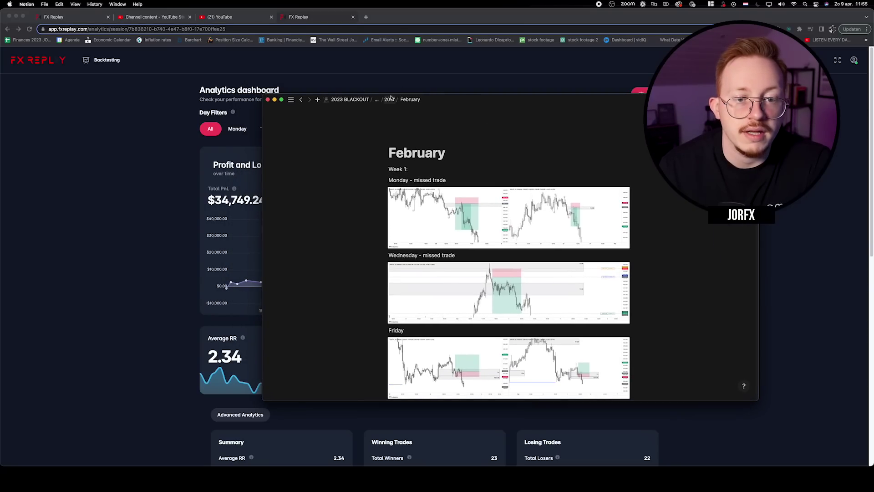
left_click(390, 100)
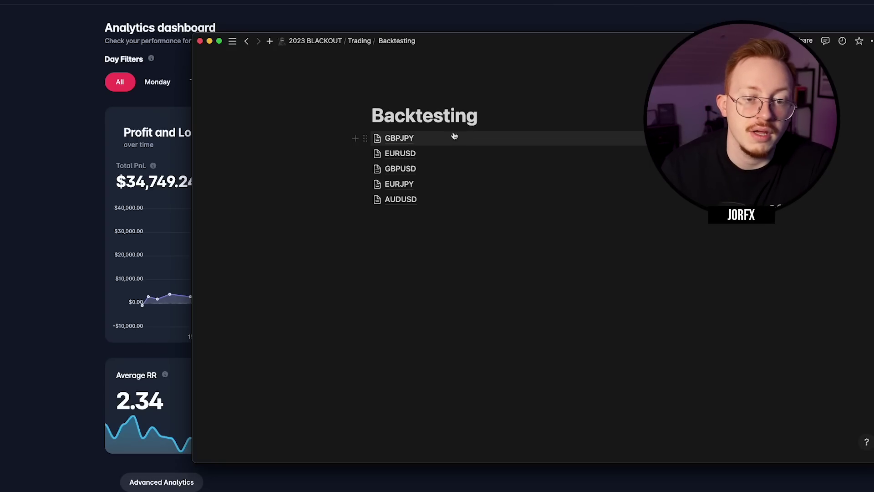
left_click(431, 139)
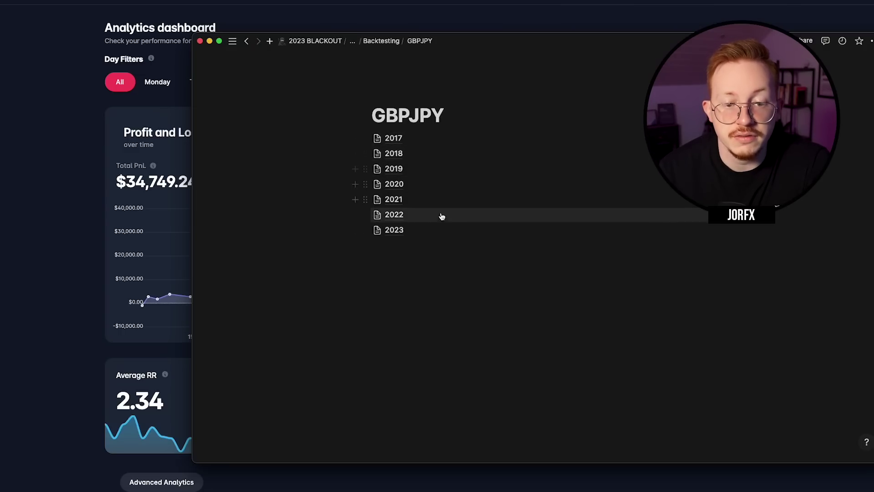
left_click(431, 144)
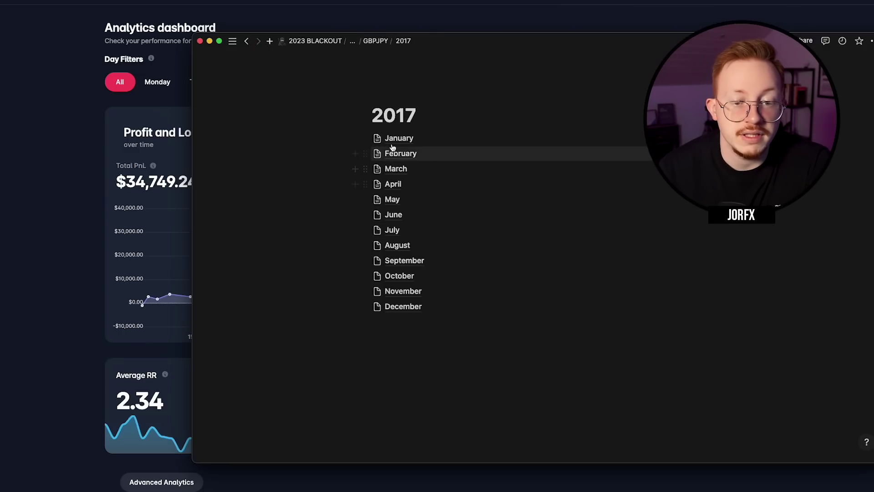
Step: Open the January page and look through the logged trade screenshots by week
left_click(444, 137)
scroll(359, 157, "down", 6)
scroll(409, 251, "up", 3)
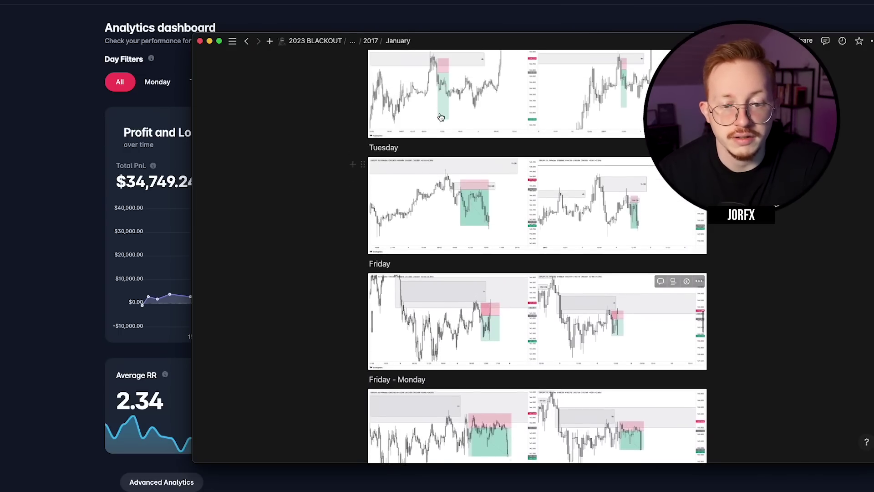
scroll(441, 320, "down", 3)
scroll(441, 320, "down", 8)
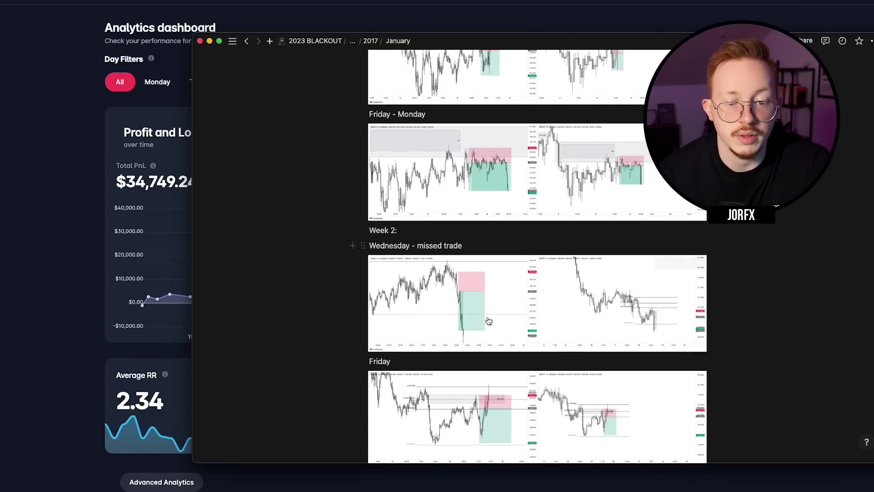
scroll(471, 300, "down", 7)
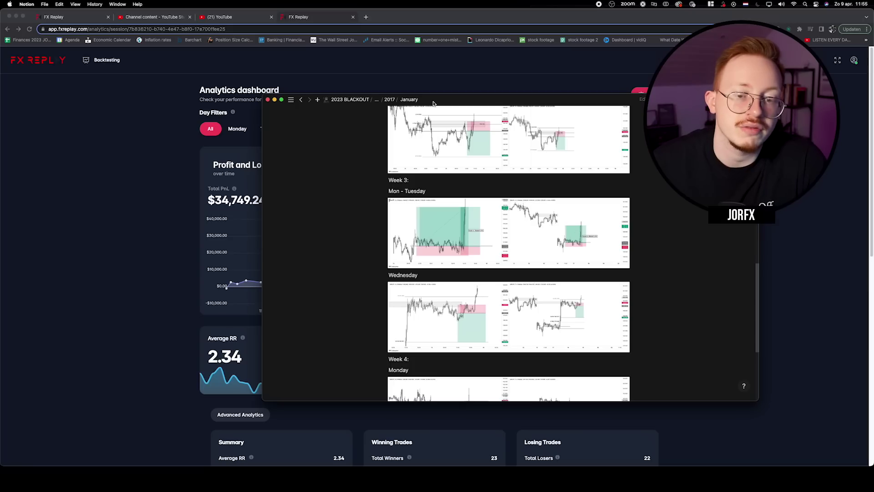
Step: Enlarge the Week 3 Mon - Tuesday trade screenshot to examine it, and close the enlarged view
left_click(485, 209)
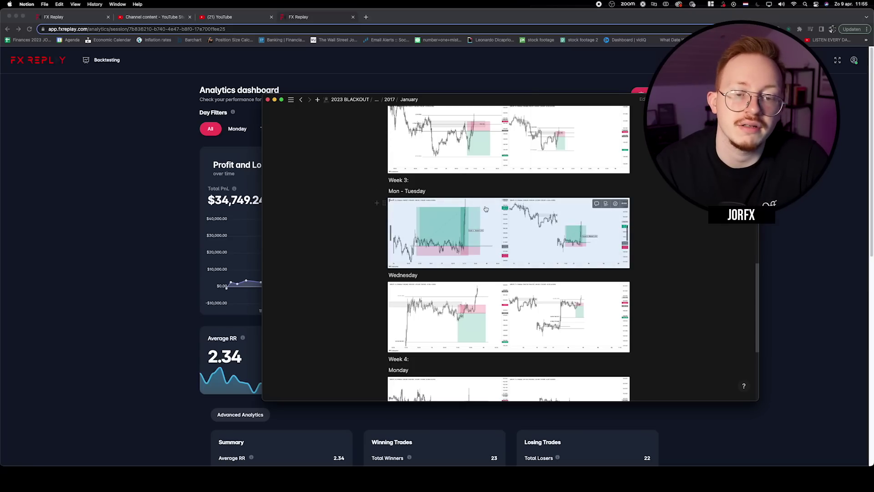
left_click(486, 209)
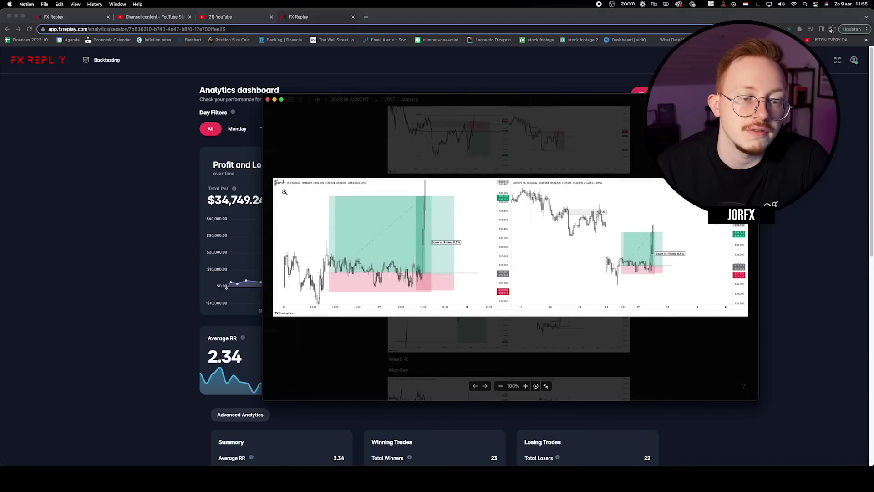
left_click(284, 192)
left_click(416, 242)
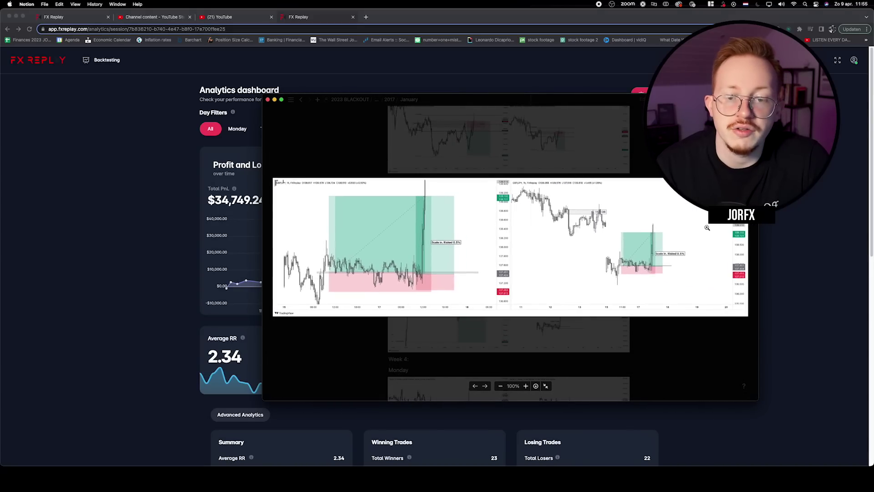
left_click(281, 104)
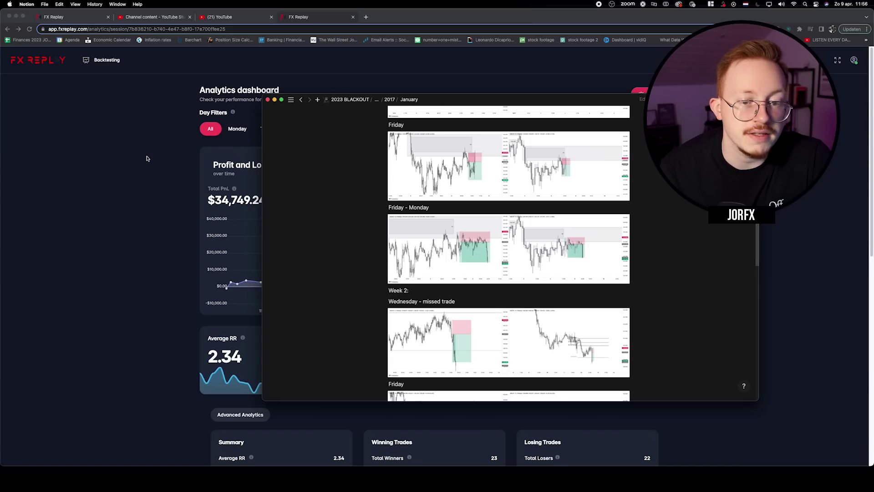
Step: Return to the journal's 2017 page and switch back to the FX Replay analytics dashboard in Chrome
scroll(456, 182, "up", 5)
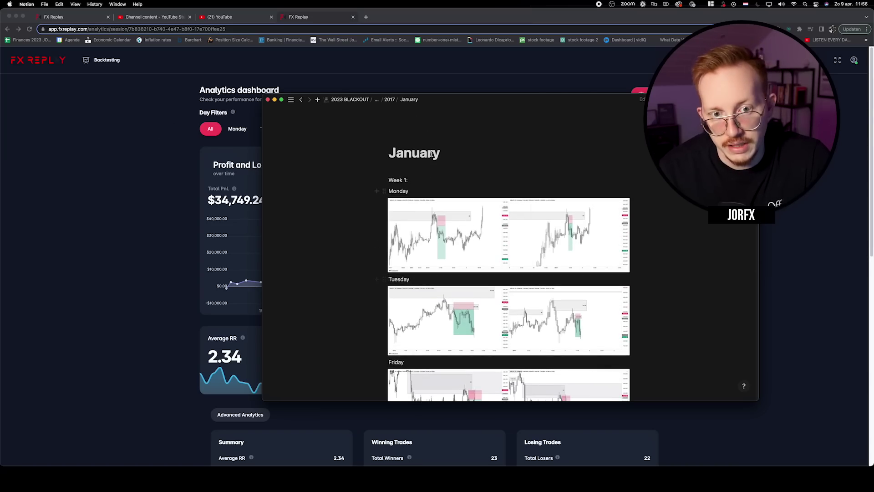
left_click(390, 100)
left_click(144, 146)
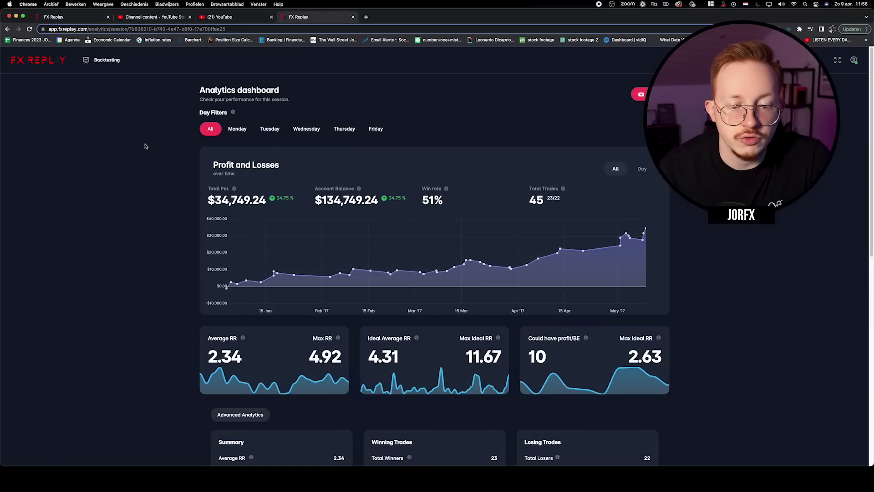
Step: Examine the session's advanced analytics, performance per day and trades by session, and filter the statistics by Monday
scroll(446, 213, "down", 5)
scroll(501, 228, "up", 5)
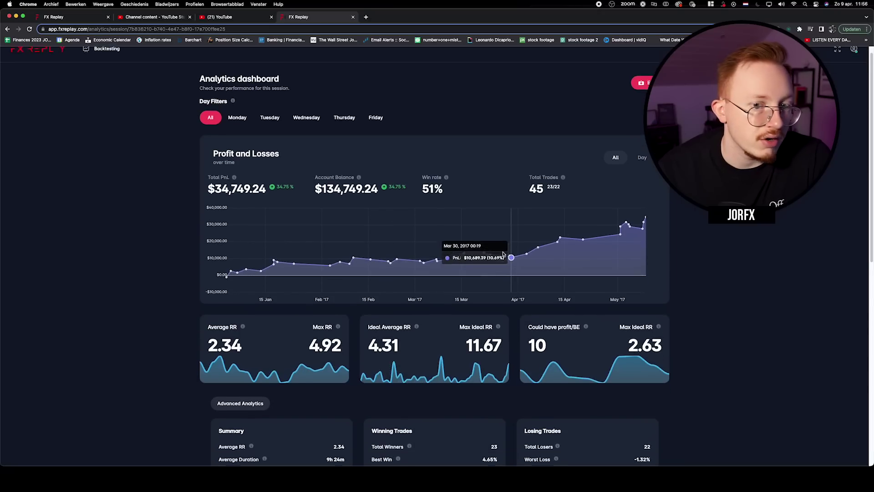
scroll(530, 416, "down", 6)
scroll(500, 250, "down", 3)
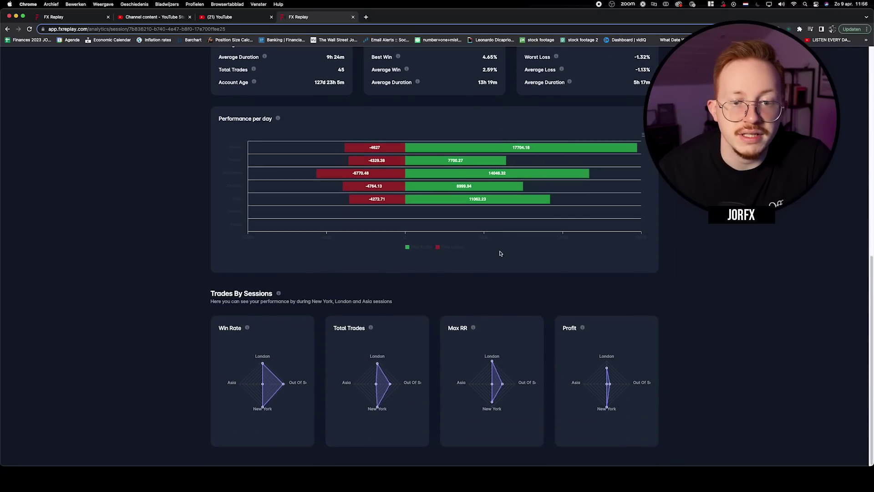
scroll(455, 205, "up", 10)
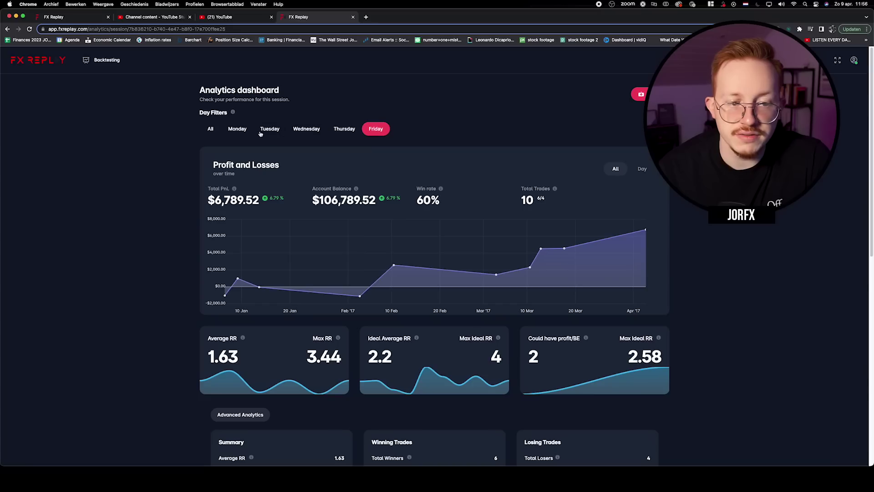
left_click(238, 129)
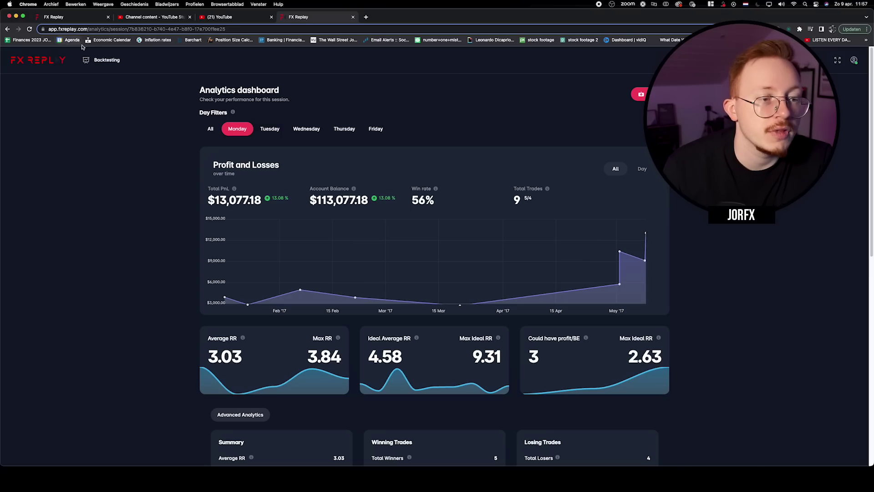
Step: Return to the backtesting dashboard, resume the GBPJPY session and collapse its positions area
mouse_move(91, 60)
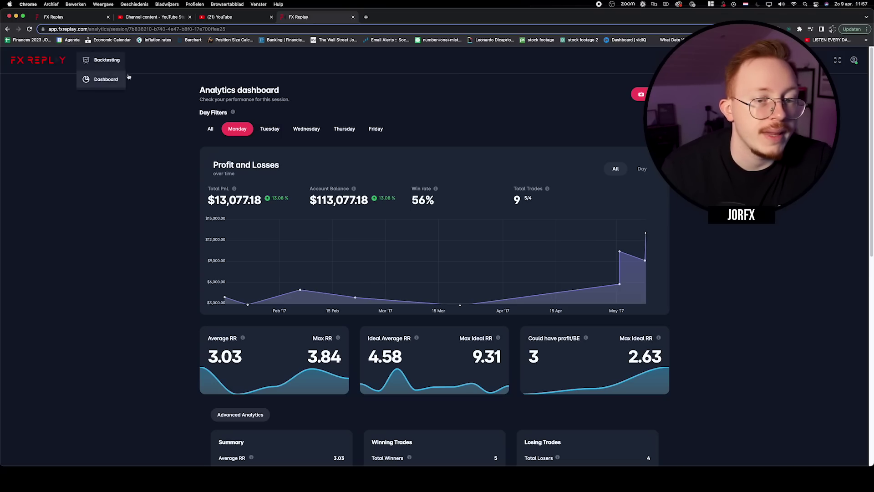
left_click(101, 79)
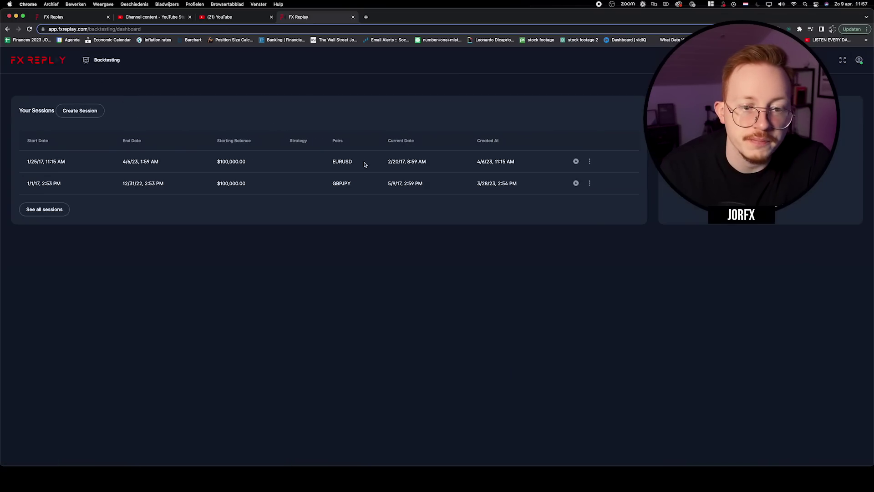
left_click(576, 183)
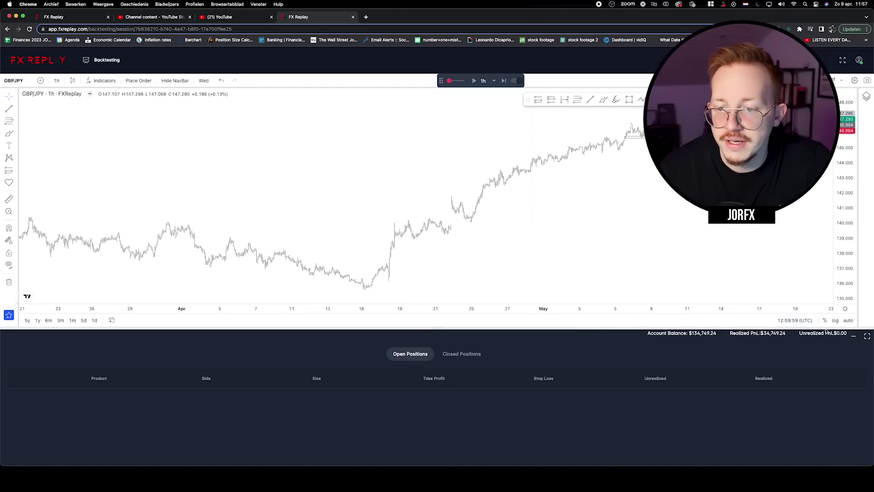
left_click(854, 336)
Step: Delete the long position drawing at the latest candles of the GBPJPY 1-hour chart
scroll(853, 276, "up", 5)
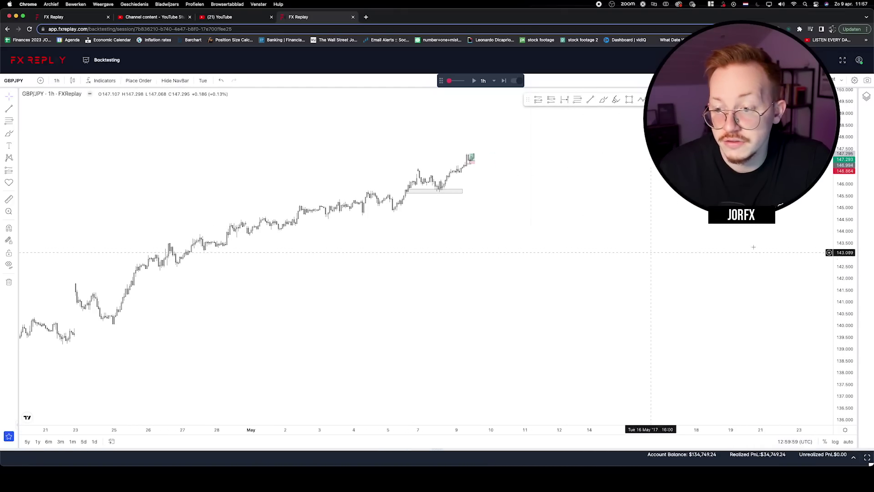
left_click_drag(854, 276, 853, 114)
scroll(681, 183, "up", 5)
left_click_drag(217, 174, 486, 342)
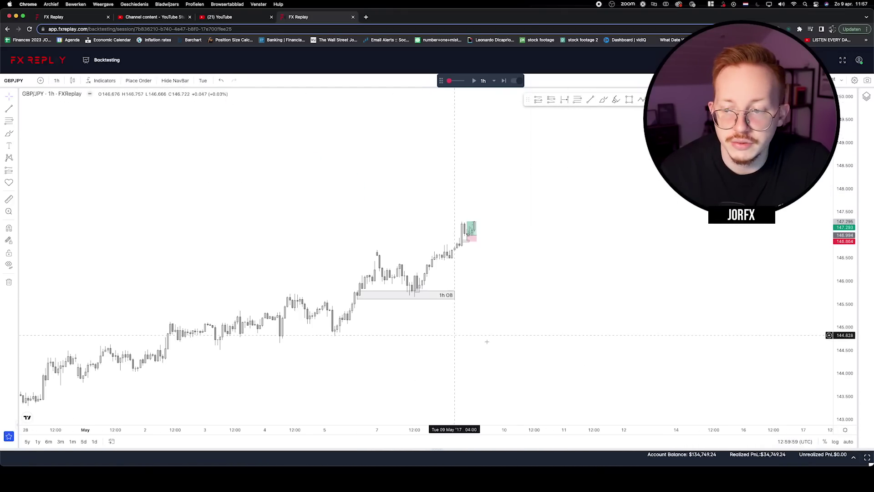
scroll(427, 246, "up", 5)
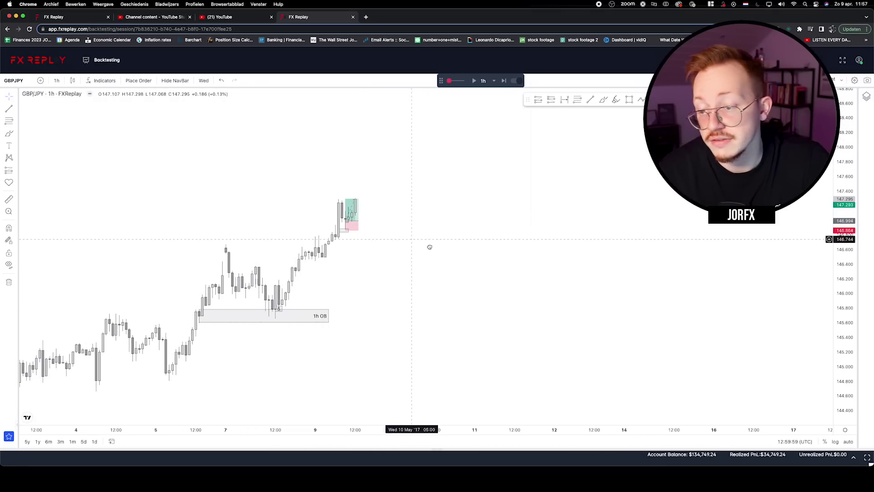
scroll(462, 253, "up", 5)
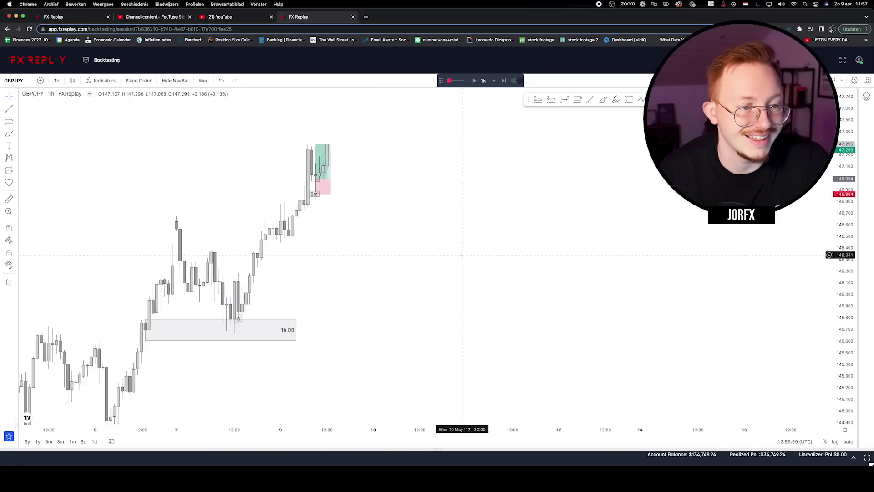
left_click_drag(848, 298, 848, 186)
scroll(470, 216, "up", 3)
left_click(56, 80)
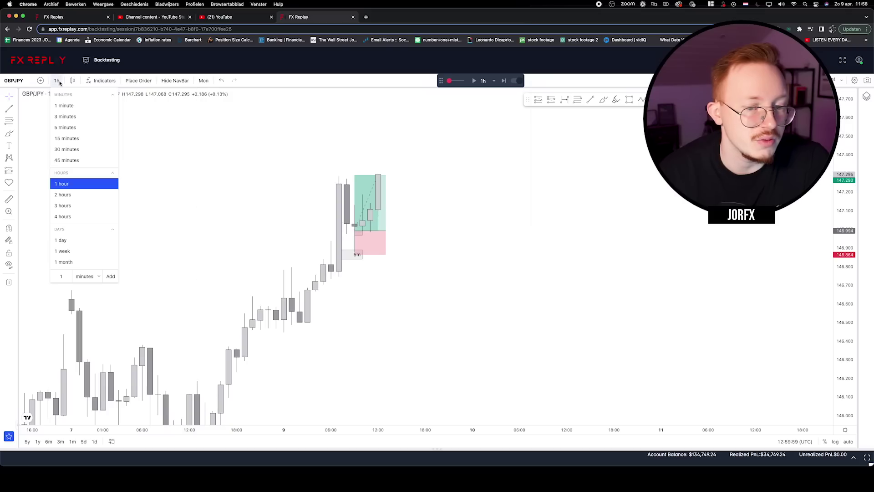
left_click(369, 205)
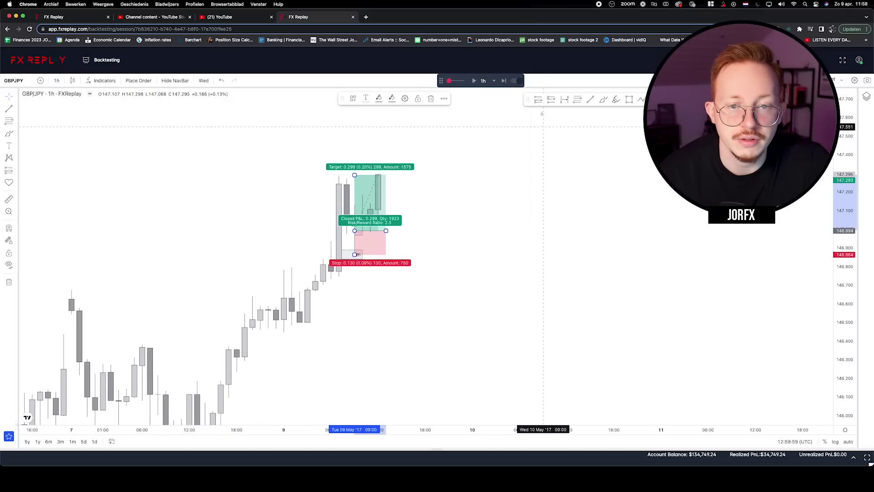
left_click(431, 98)
Step: Remove all remaining drawings from the GBPJPY chart
left_click_drag(482, 213, 611, 204)
left_click_drag(845, 291, 845, 264)
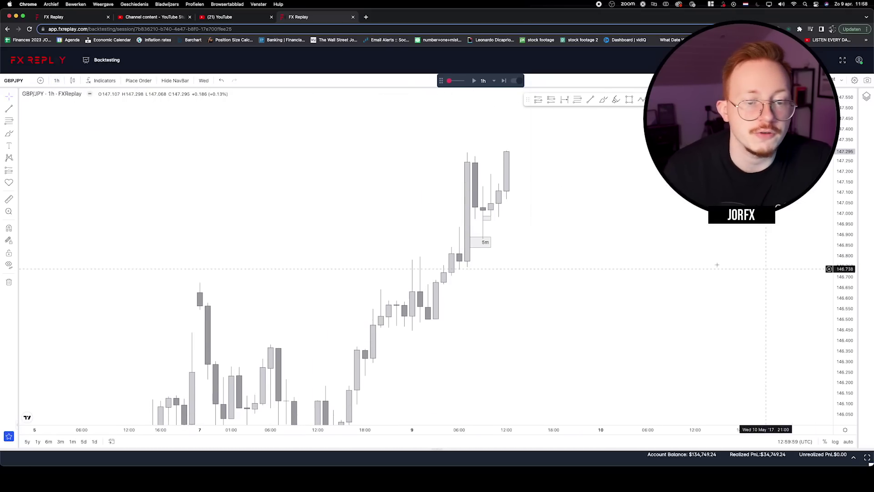
scroll(592, 250, "up", 3)
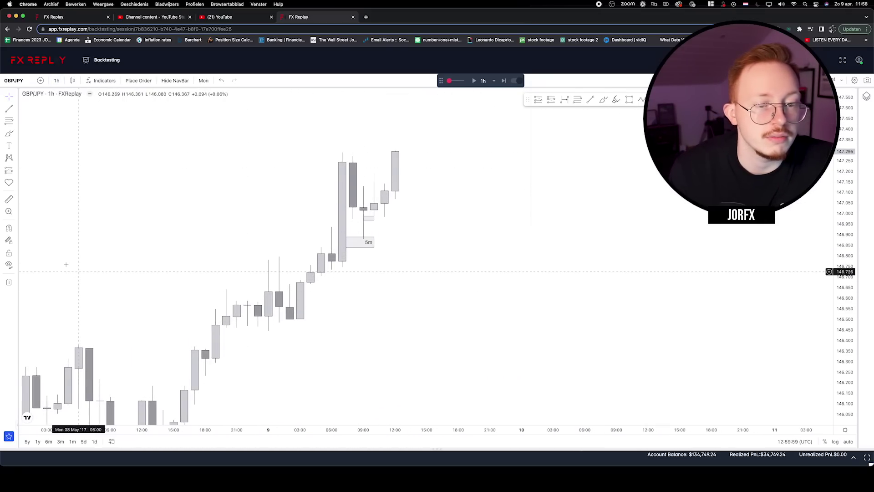
left_click(15, 282)
left_click(10, 282)
Step: Set the GBPJPY chart's timeframe to 1 day
left_click(57, 81)
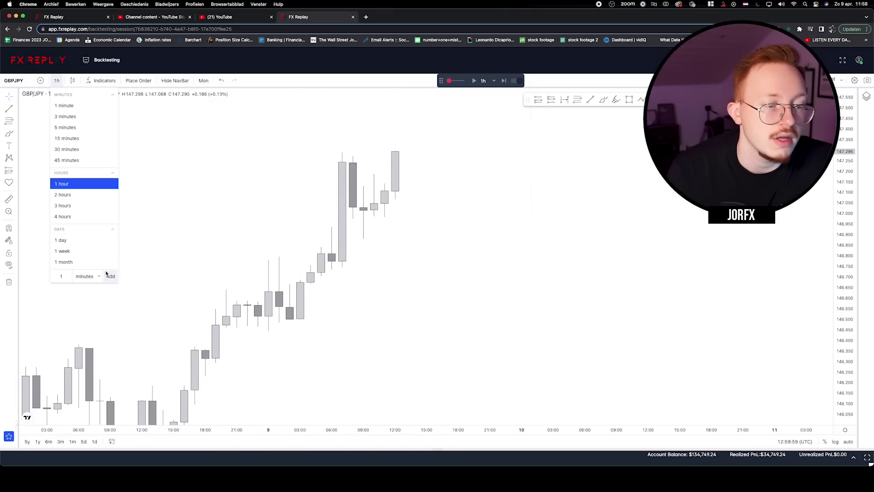
left_click(84, 237)
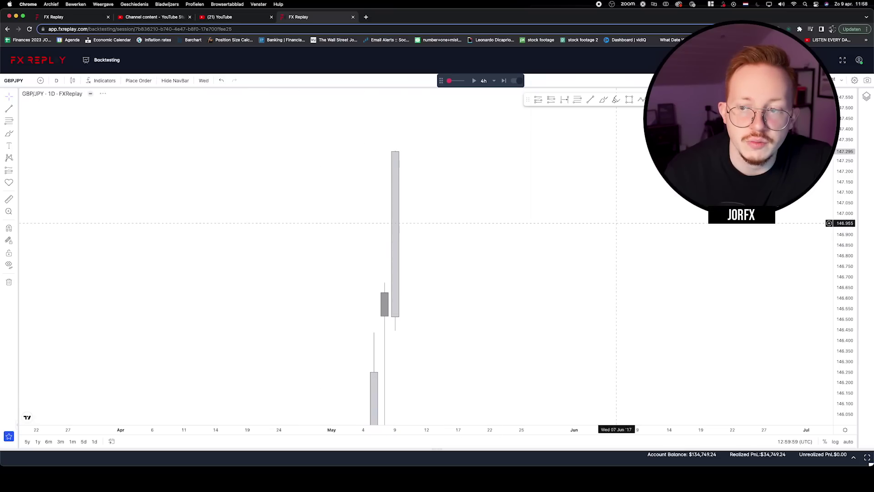
Step: Examine the GBPJPY daily chart from the December 2016 high to the latest candles of May 2017
left_click_drag(844, 158, 837, 412)
scroll(584, 281, "down", 5)
left_click_drag(503, 268, 593, 218)
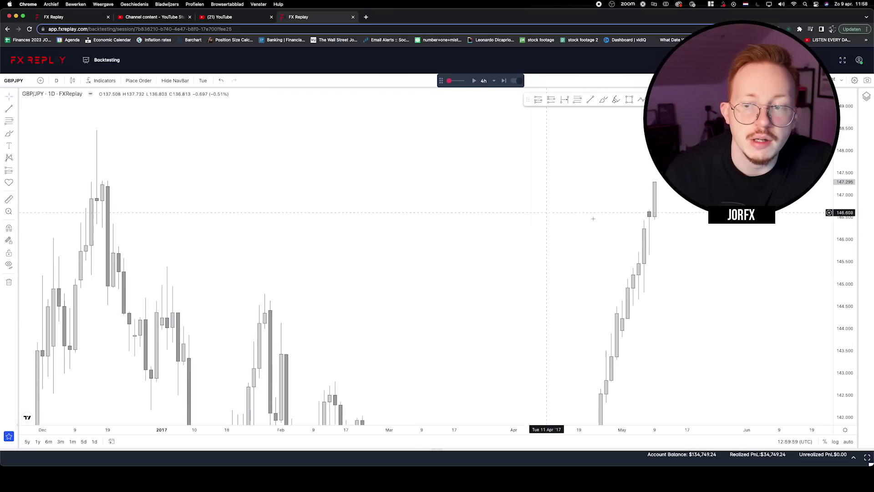
scroll(489, 181, "down", 3)
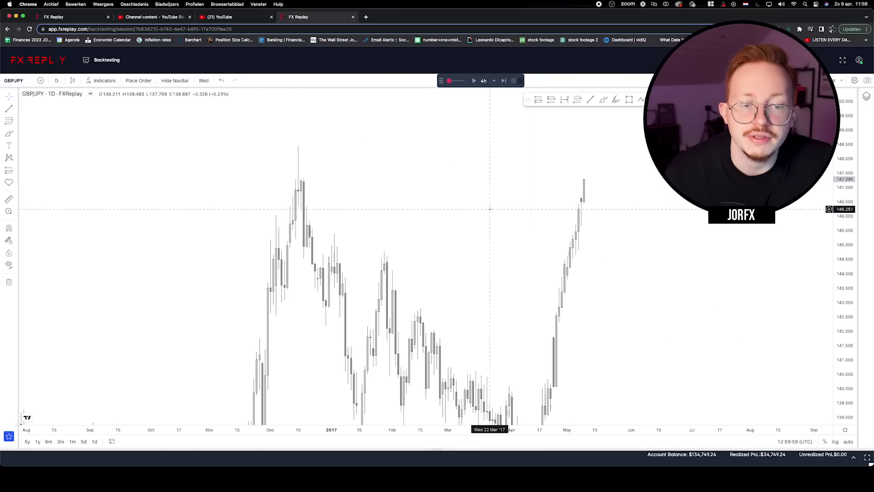
left_click_drag(522, 184, 549, 191)
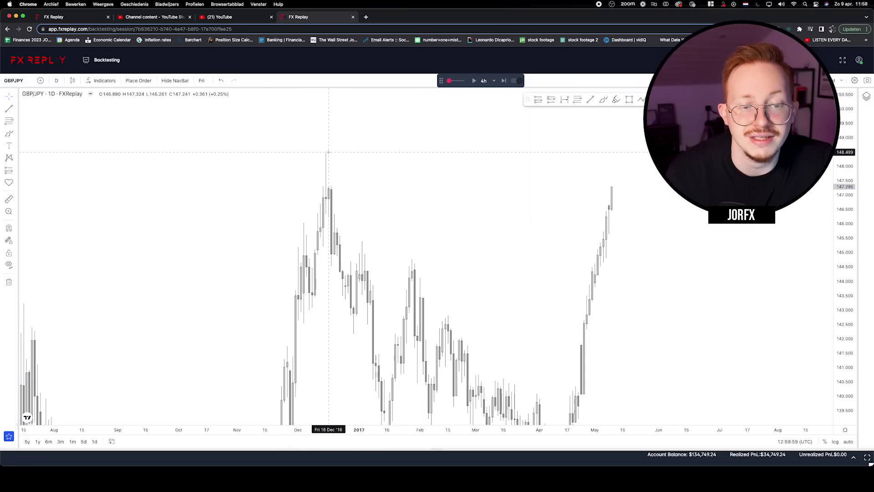
scroll(323, 167, "right", 5)
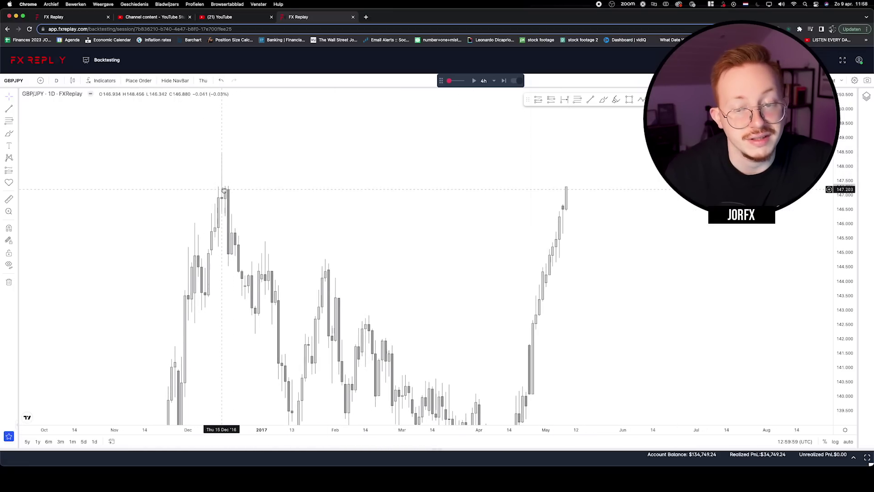
left_click(57, 81)
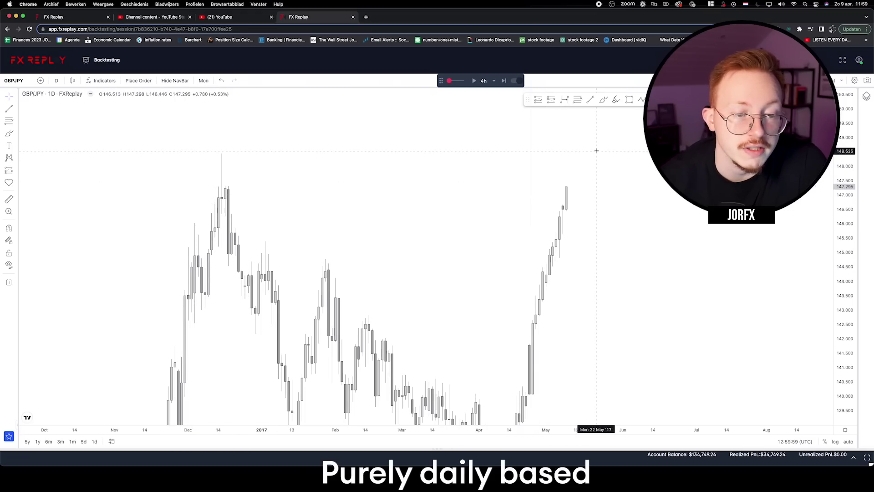
Step: Place a short position beside the latest daily candle with entry at 147.143, stop at 149.998 and target at 141.865
scroll(508, 164, "right", 3)
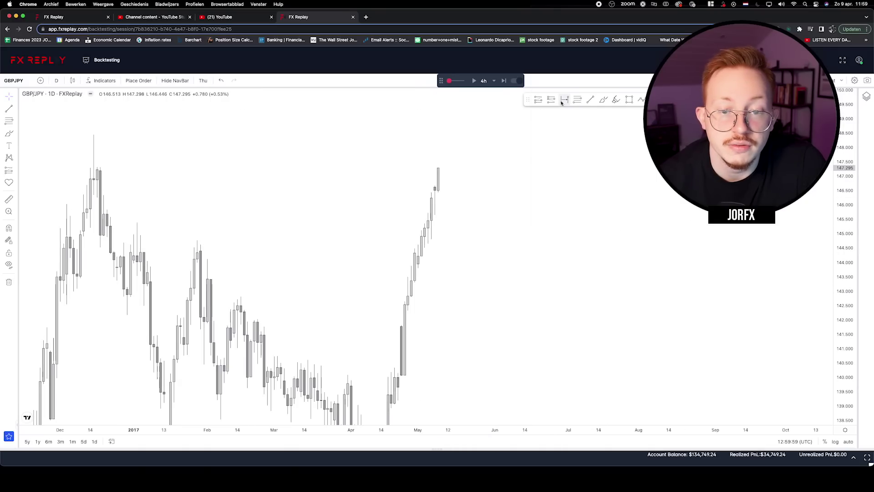
left_click(440, 171)
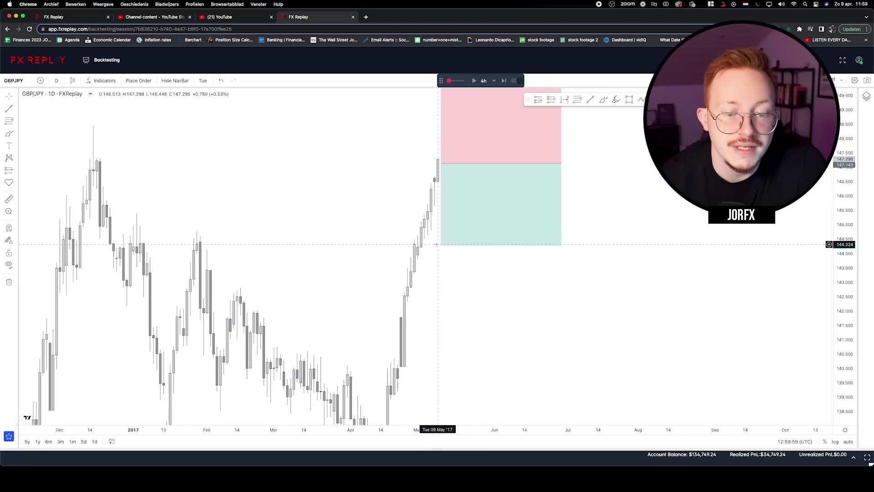
left_click_drag(440, 246, 377, 291)
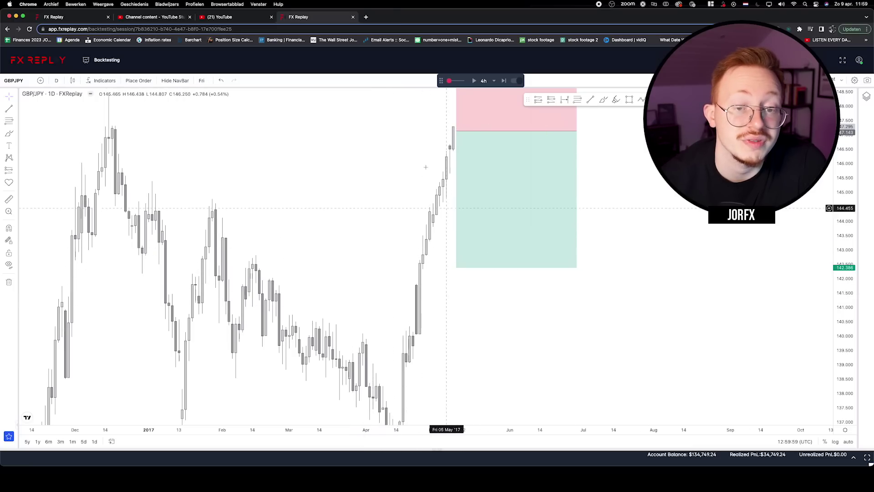
scroll(331, 193, "left", 3)
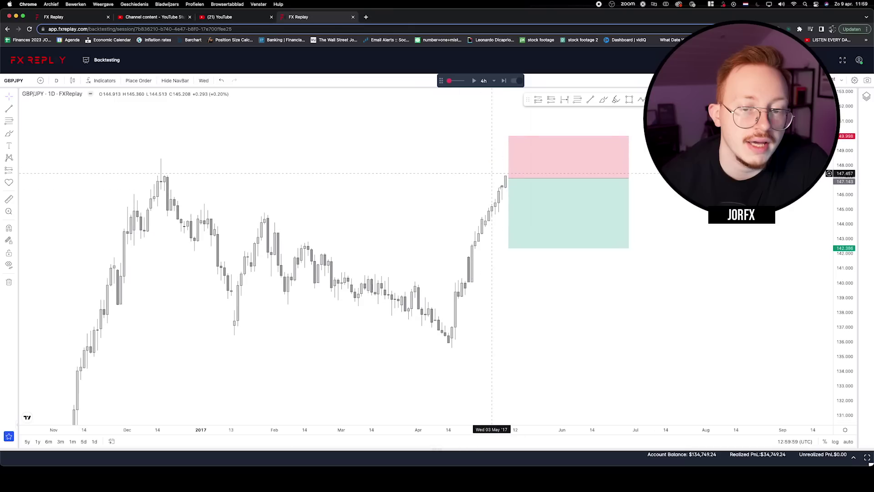
left_click_drag(509, 248, 518, 351)
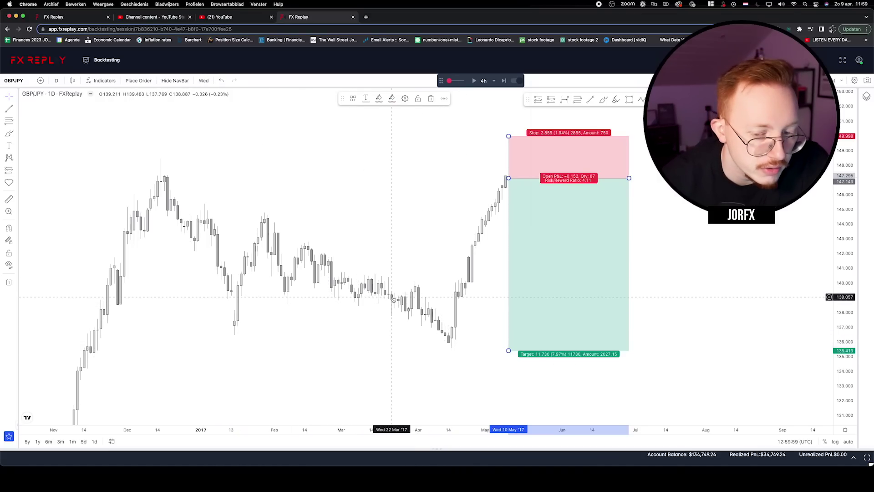
mouse_move(508, 350)
left_mouse_down()
mouse_move(485, 245)
mouse_move(478, 256)
left_mouse_up()
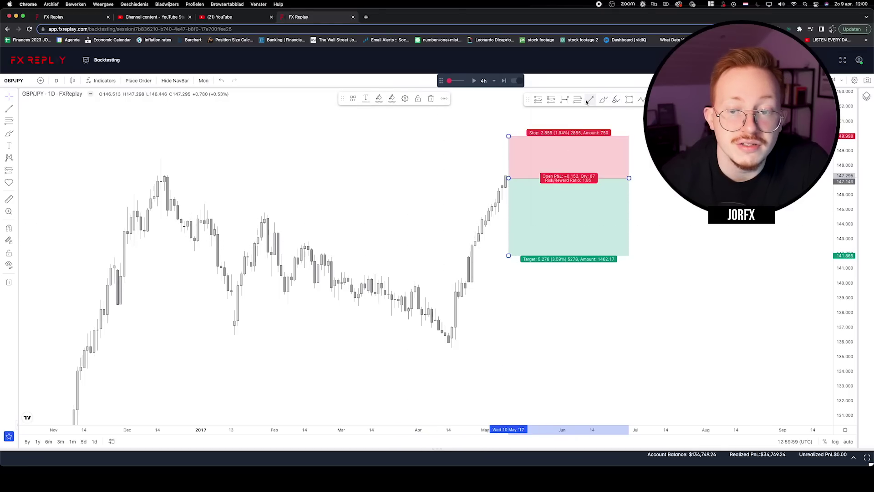
Step: Sketch freehand brush paths of possible price moves from the latest candle across the short position, deleting sketched paths again
left_click(500, 164)
left_click_drag(510, 179, 592, 154)
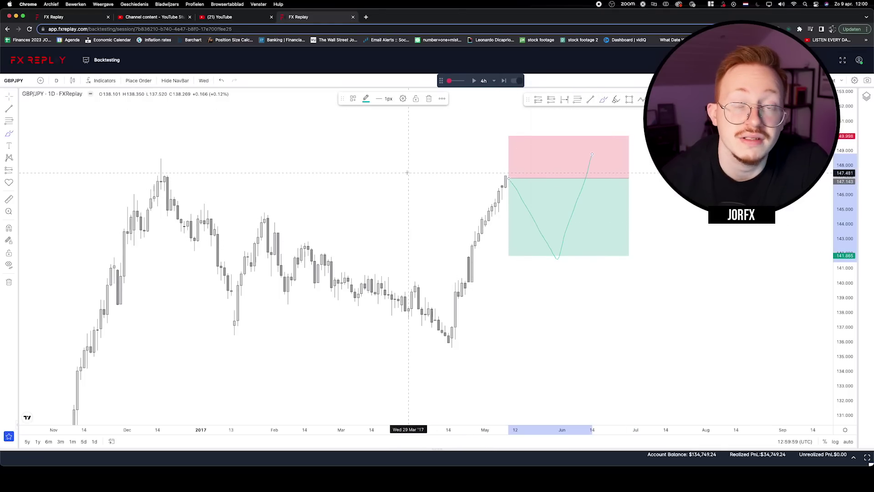
left_click(428, 99)
mouse_move(509, 179)
left_mouse_down()
mouse_move(550, 389)
mouse_move(649, 147)
mouse_move(708, 358)
mouse_move(666, 111)
left_mouse_up()
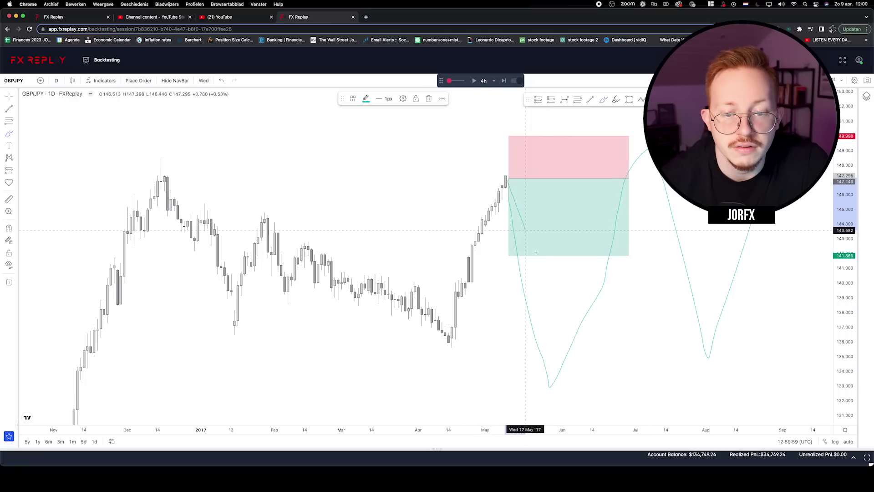
left_click_drag(583, 164, 602, 130)
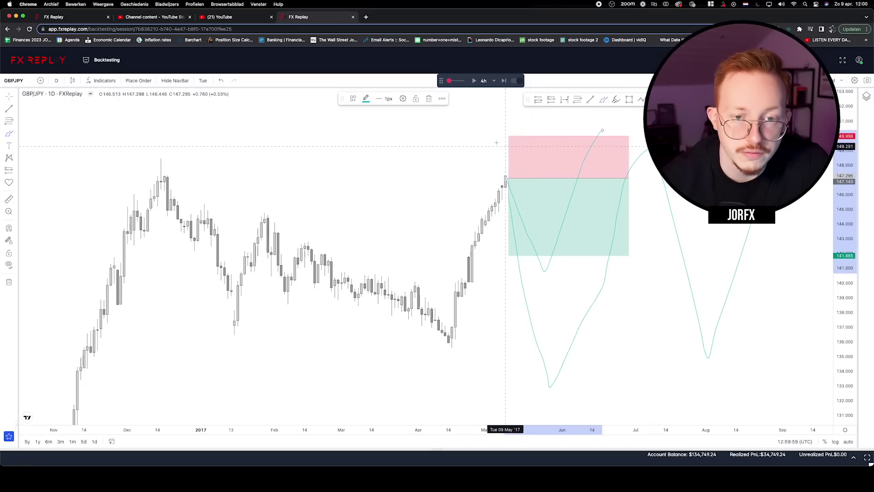
left_click(429, 99)
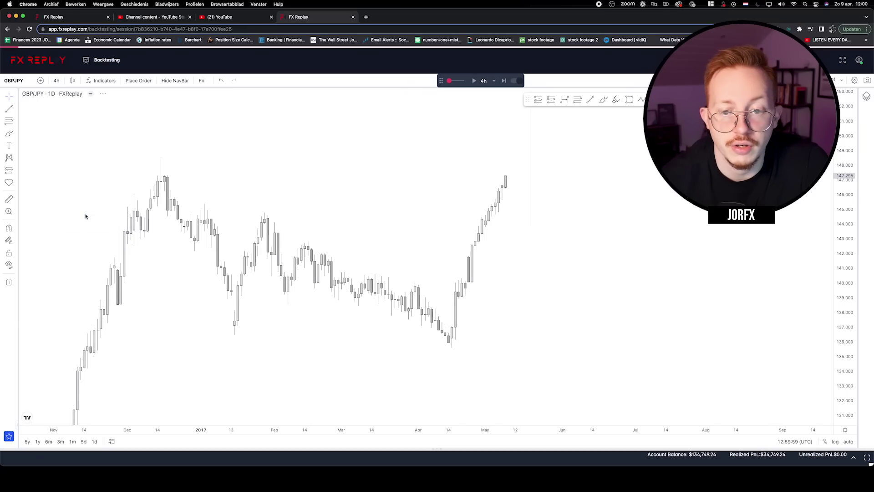
Step: Switch the GBPJPY chart to the 4-hour timeframe and examine the recent rally up to the latest candles
left_click_drag(717, 211, 727, 224)
left_click_drag(843, 273, 843, 145)
scroll(625, 216, "up", 2)
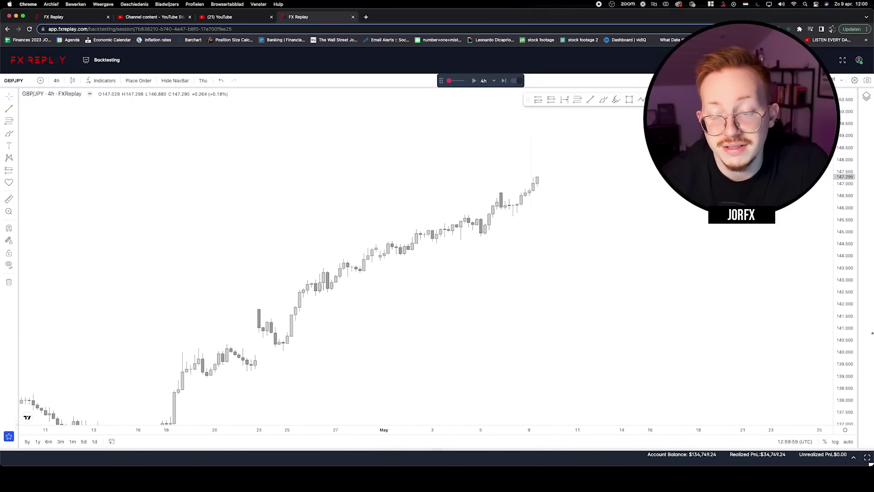
left_click_drag(848, 357, 838, 132)
left_click_drag(658, 213, 655, 255)
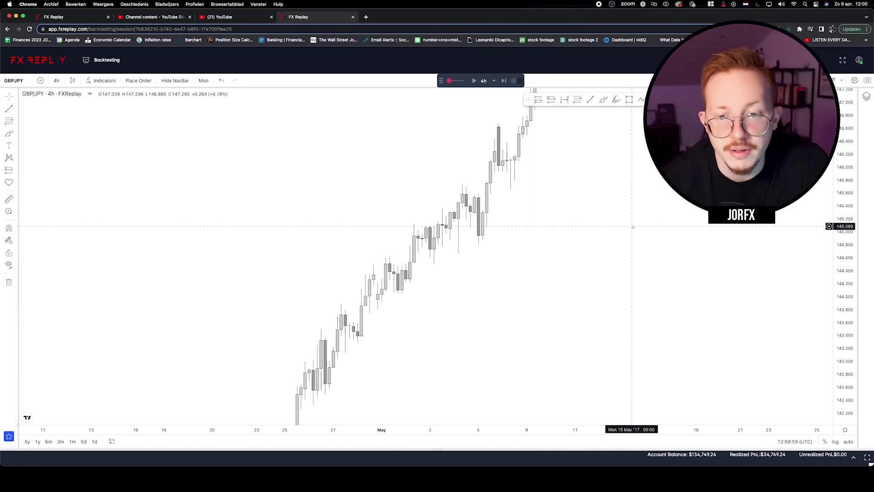
left_click_drag(633, 227, 624, 275)
Step: Switch the chart to the 1-hour timeframe and advance the replay to 15:59:59 on 9 May
left_click_drag(498, 172, 481, 186)
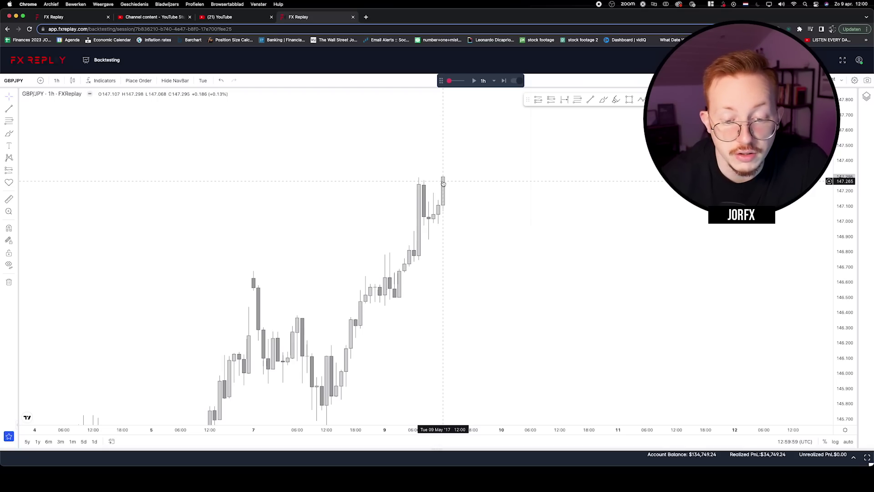
scroll(474, 197, "up", 3)
left_click_drag(248, 136, 351, 164)
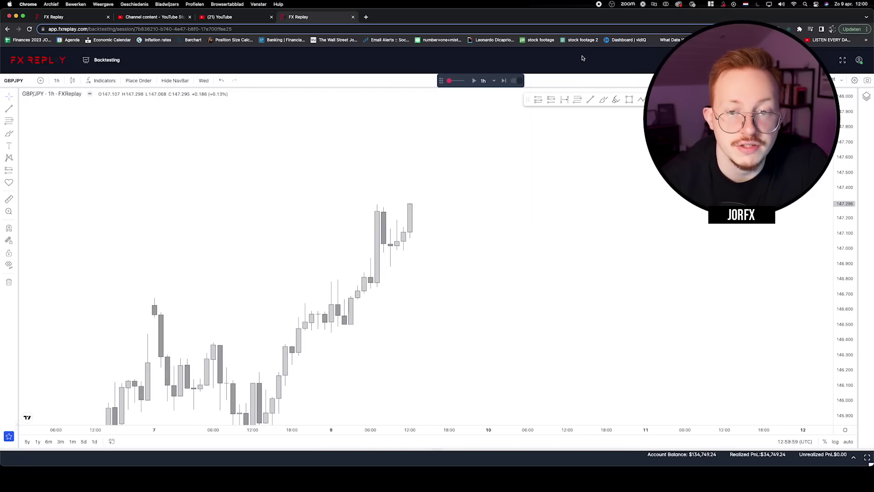
left_click(504, 80)
left_click(503, 80)
left_click(504, 80)
left_click_drag(462, 132, 514, 171)
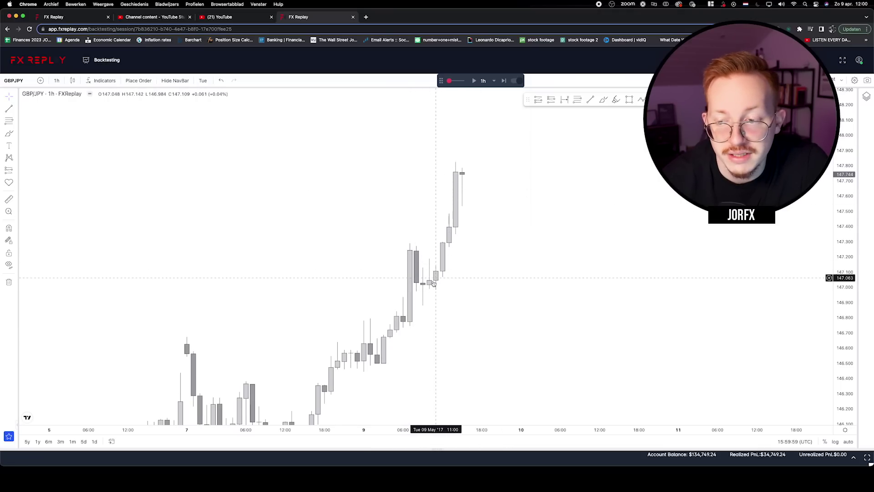
Step: Draw a rectangle over the 1-hour gap from 147.141 to 147.260, starting at 9 May 12:00, and apply the 1H FVG template
left_click_drag(844, 312, 845, 273)
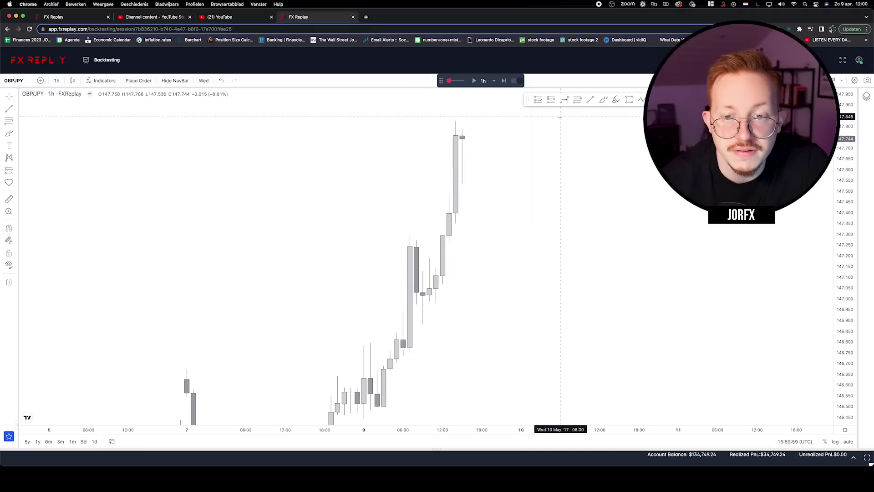
left_click(629, 100)
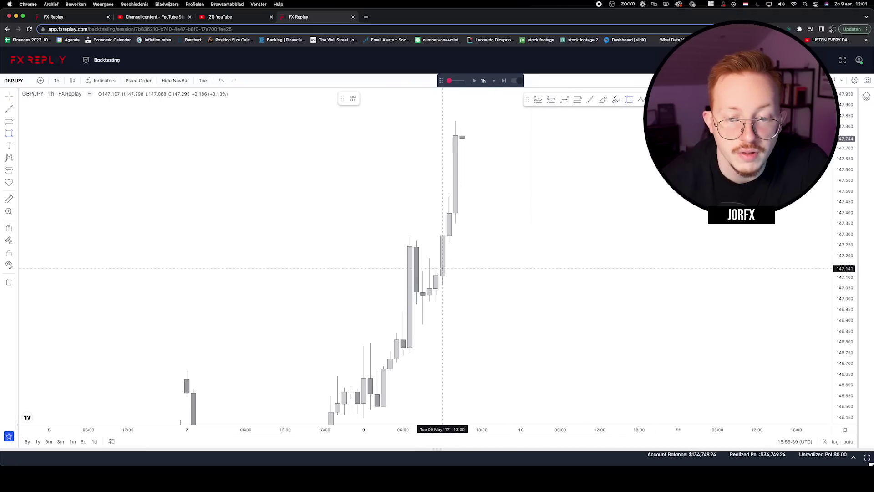
left_click_drag(443, 269, 593, 244)
left_click(353, 98)
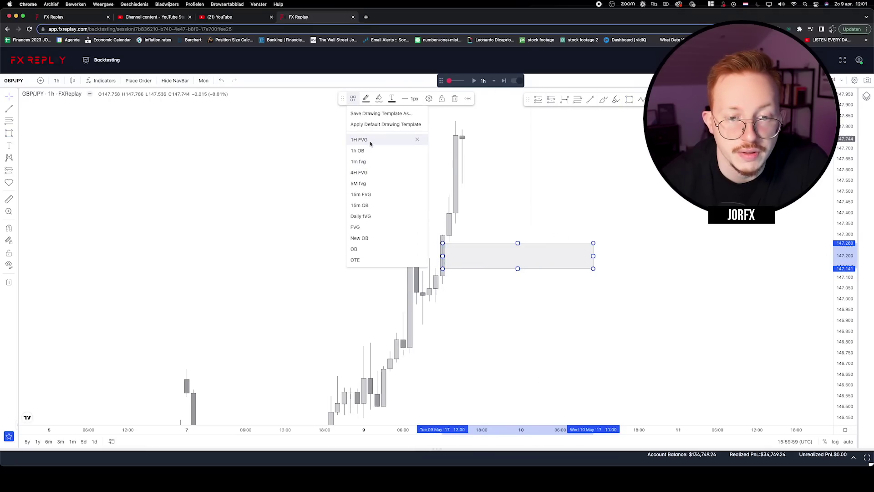
left_click(362, 140)
left_click(488, 191)
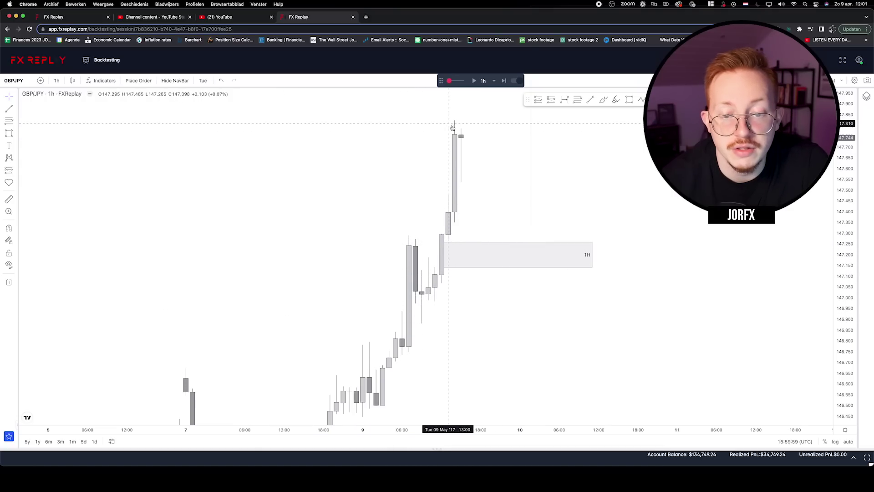
left_click(503, 246)
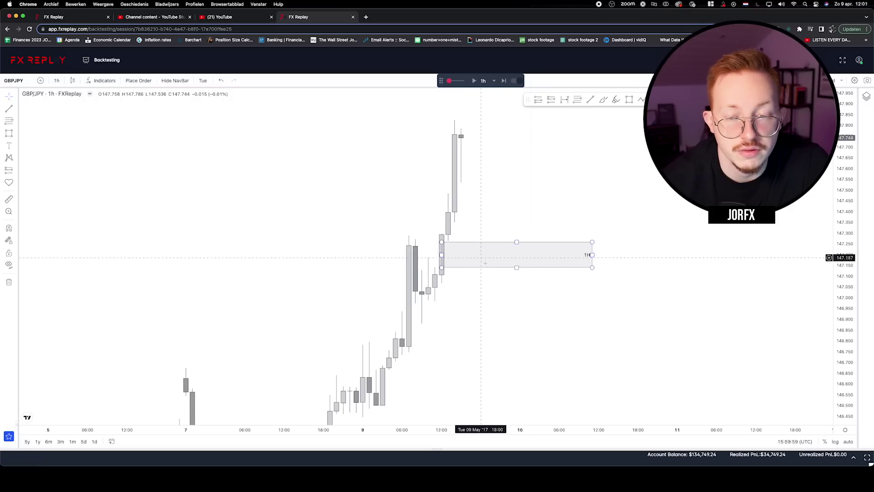
left_click(466, 249)
Step: Advance the replay hour by hour to 19:59:59 on 9 May, continuing in 15-minute candles to 01:29:59 on 10 May
left_click(504, 81)
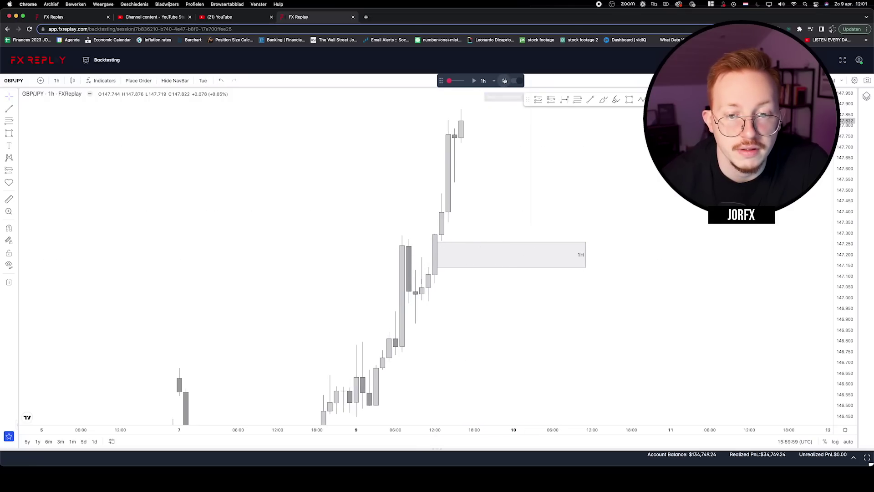
left_click(504, 81)
left_click(504, 81)
left_click(504, 81)
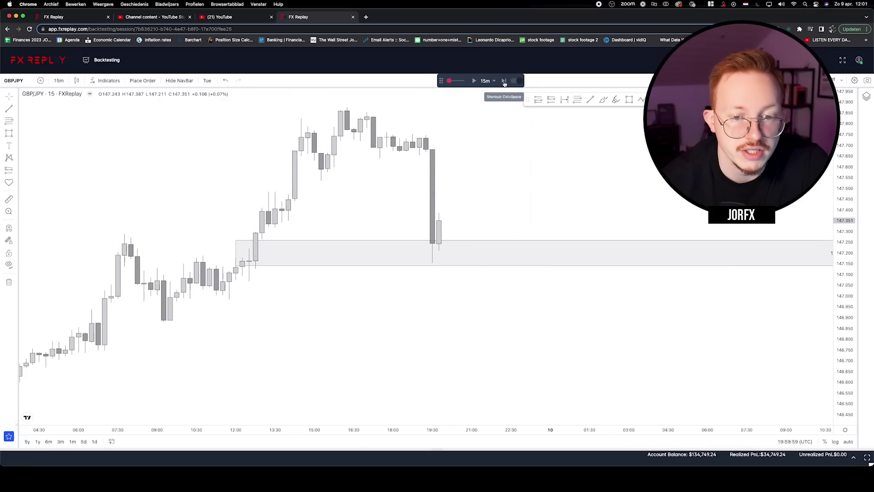
left_click(504, 80)
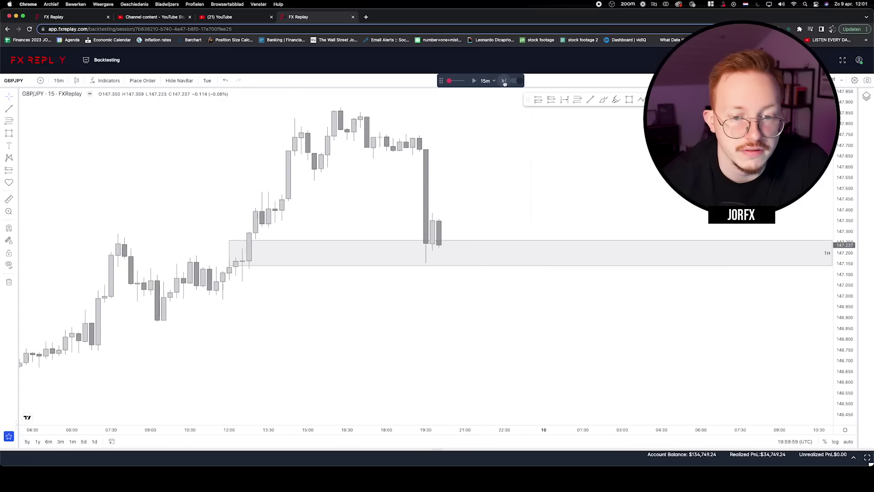
left_click(504, 81)
left_click(504, 81)
left_click(504, 81)
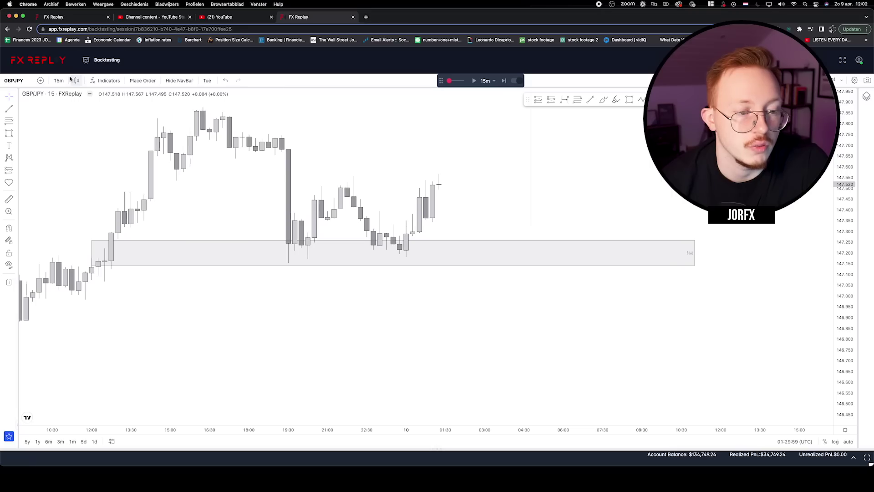
Step: Return the chart to the 1-hour timeframe and advance the replay several more candles on 10 May
left_click(85, 185)
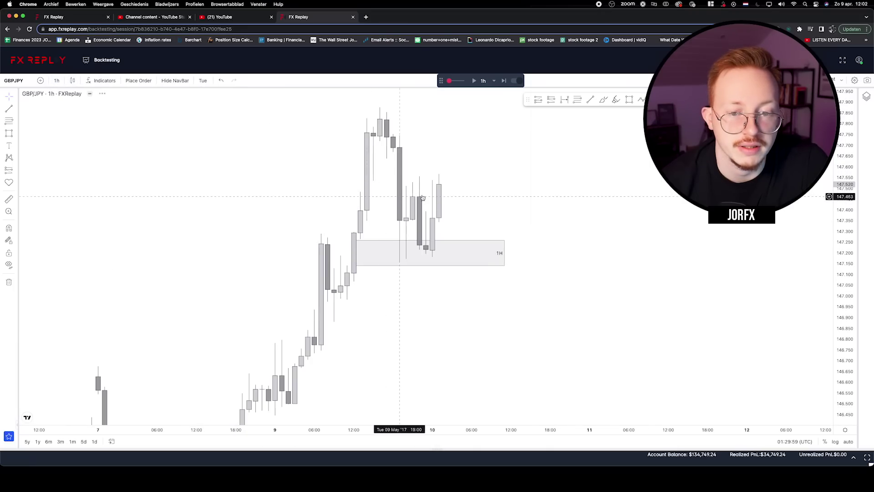
left_click(504, 80)
left_click(504, 80)
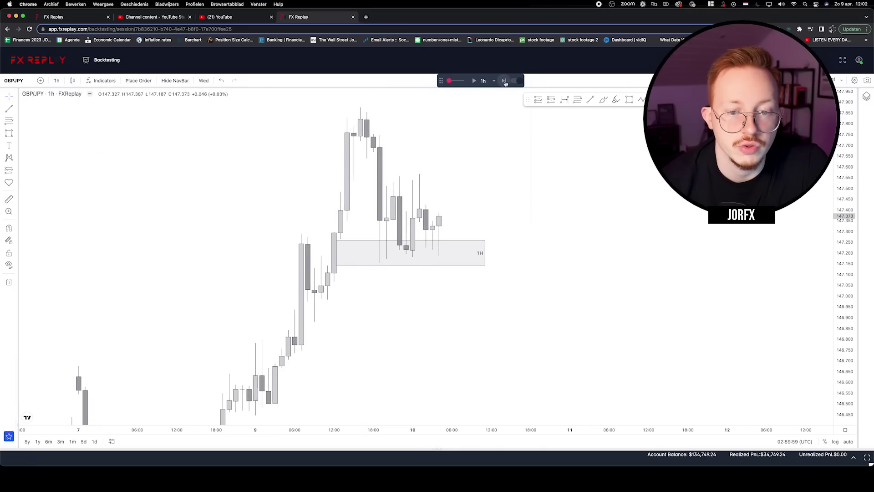
left_click(504, 81)
left_click(504, 81)
left_click(504, 81)
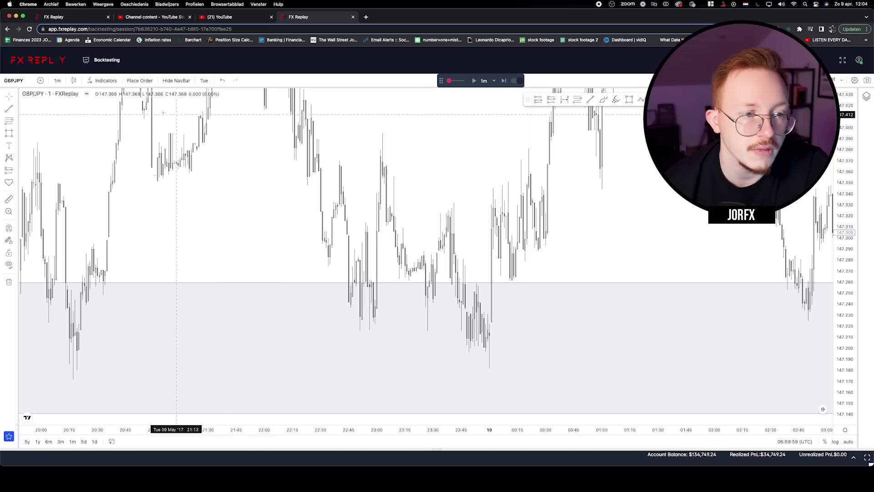
Step: Set the chart's timeframe back from 1 minute to 1 hour and examine the price reaction at the 1H zone
left_click(57, 81)
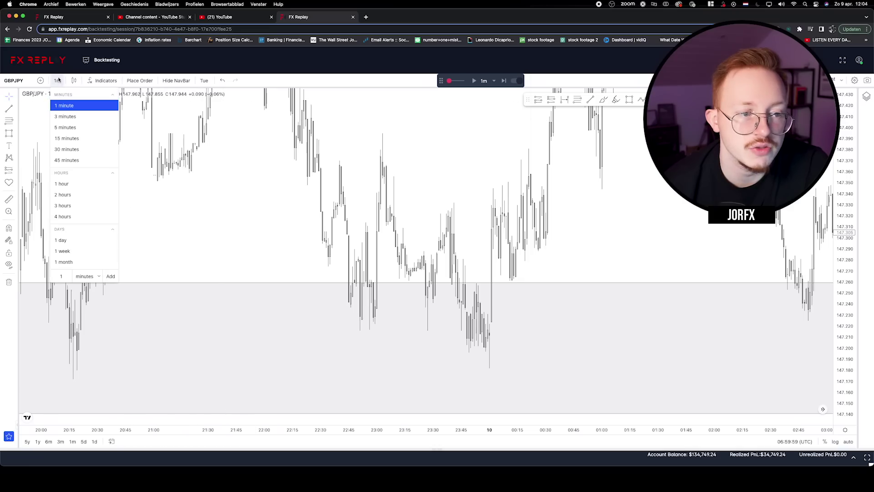
left_click(82, 182)
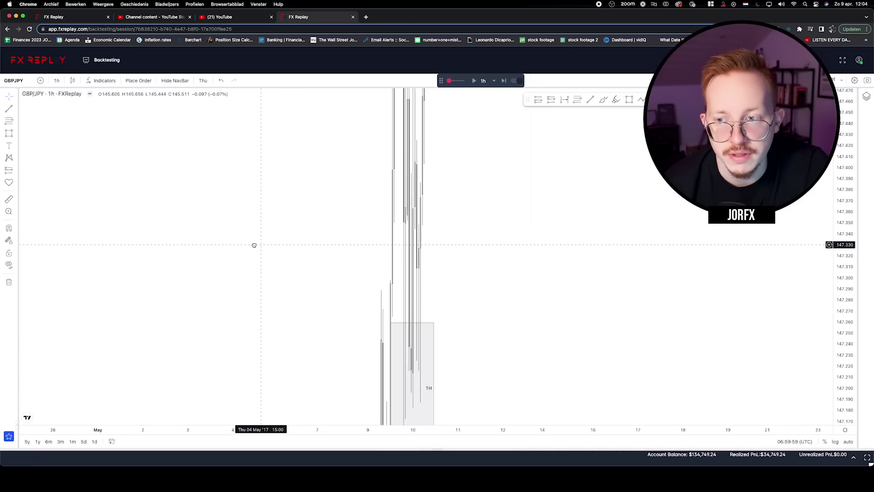
left_click_drag(288, 262, 599, 259)
left_click_drag(491, 252, 702, 261)
scroll(681, 267, "up", 5)
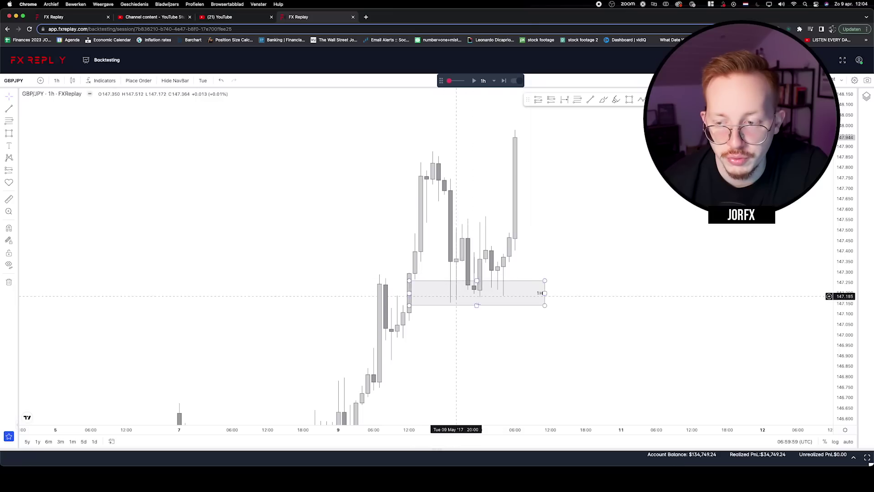
scroll(572, 248, "up", 5)
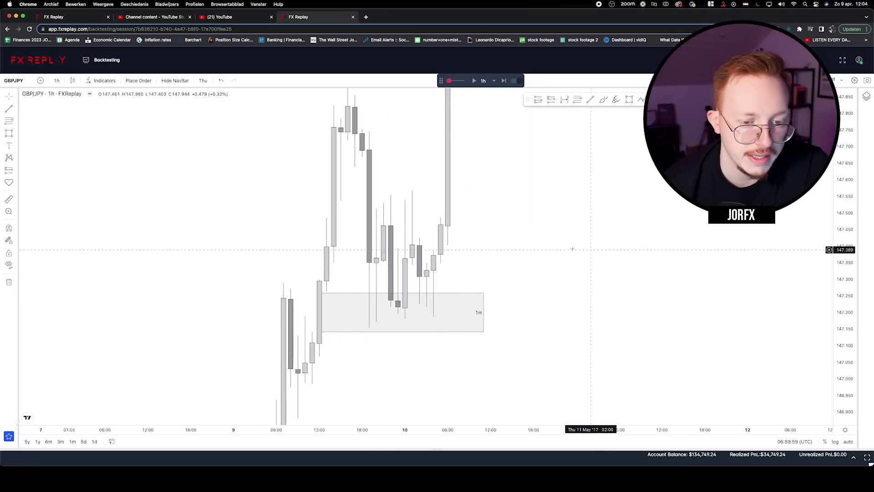
left_click_drag(444, 246, 466, 233)
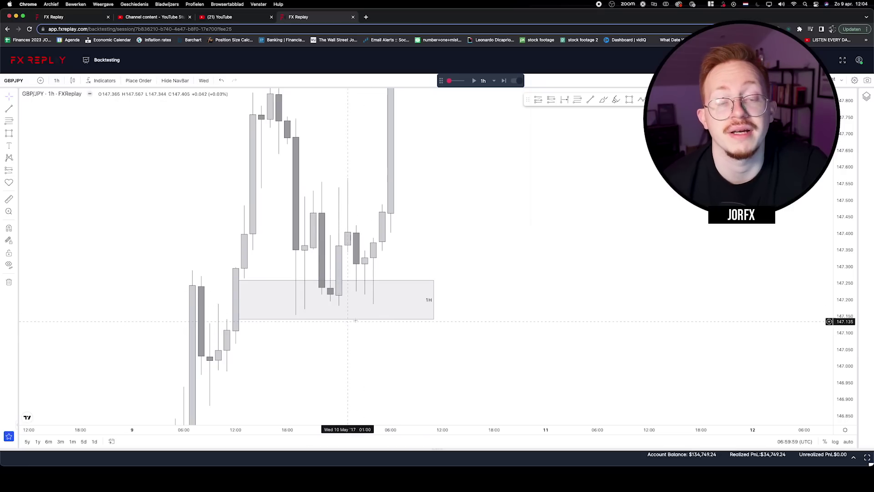
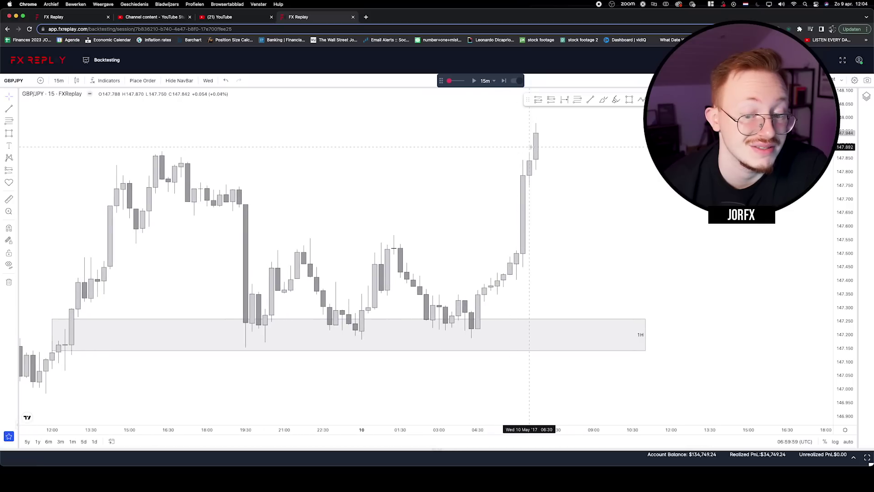
Step: Advance the replay in 15-minute candles to 09:14:59 on 10 May
left_click(504, 81)
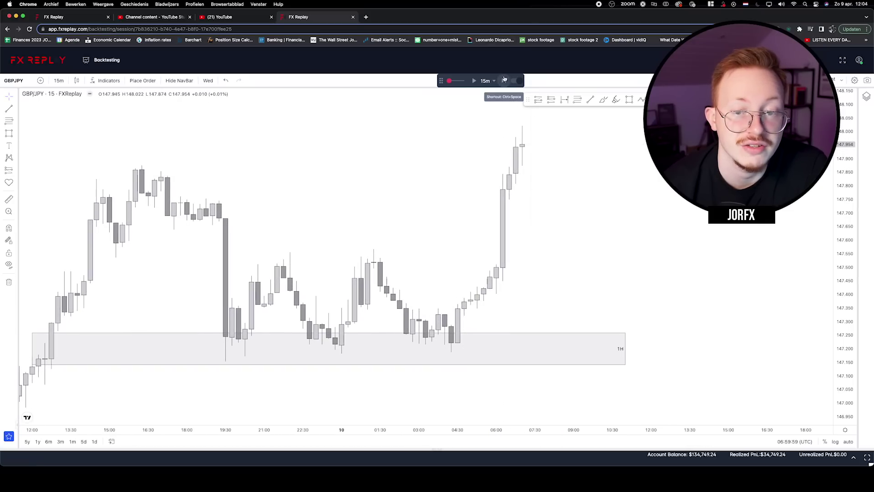
left_click(504, 81)
left_click(504, 80)
left_click(504, 80)
left_click(504, 81)
left_click(504, 80)
left_click(504, 81)
left_click(504, 81)
left_click(504, 80)
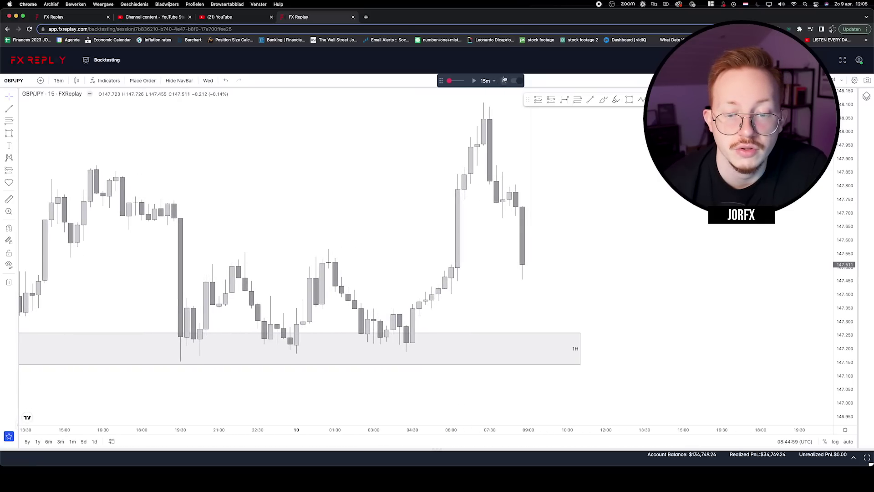
left_click(504, 80)
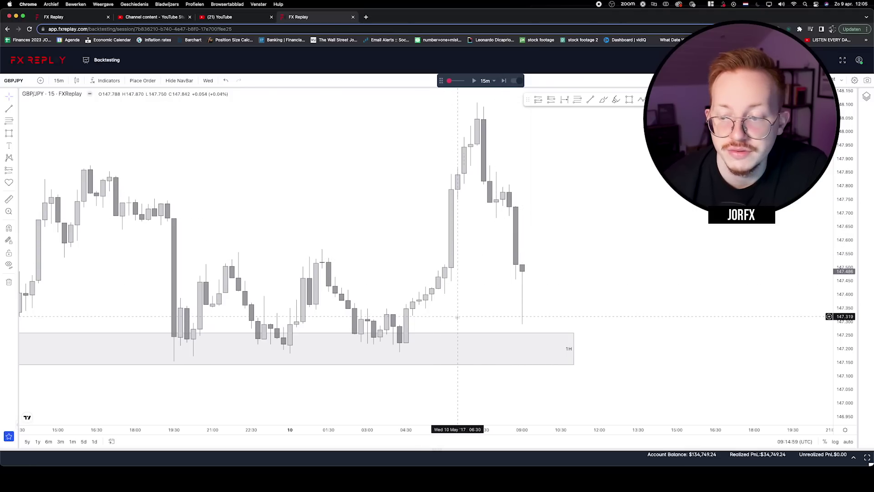
Step: Draw a rectangle over the 15-minute order block from about 147.188 to 147.286, starting 10 May 04:15, and apply the 15m OB template
left_click_drag(845, 365, 820, 235)
left_click_drag(611, 366, 629, 316)
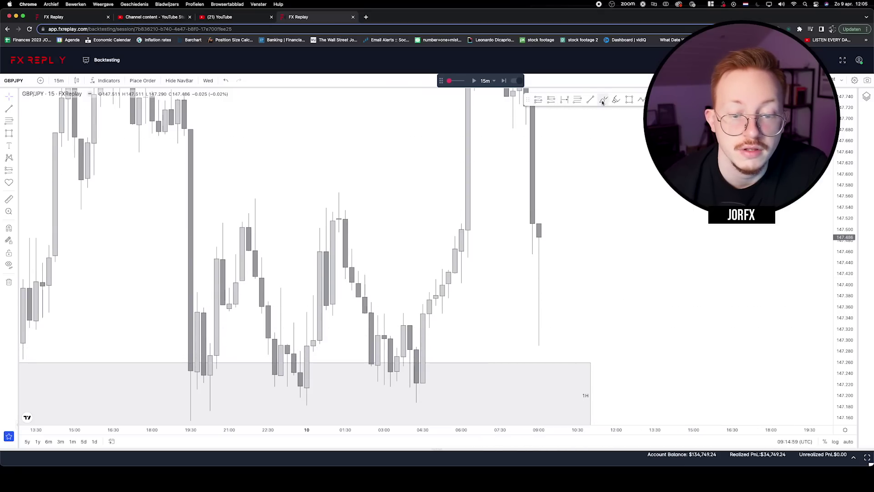
left_click_drag(416, 347, 603, 402)
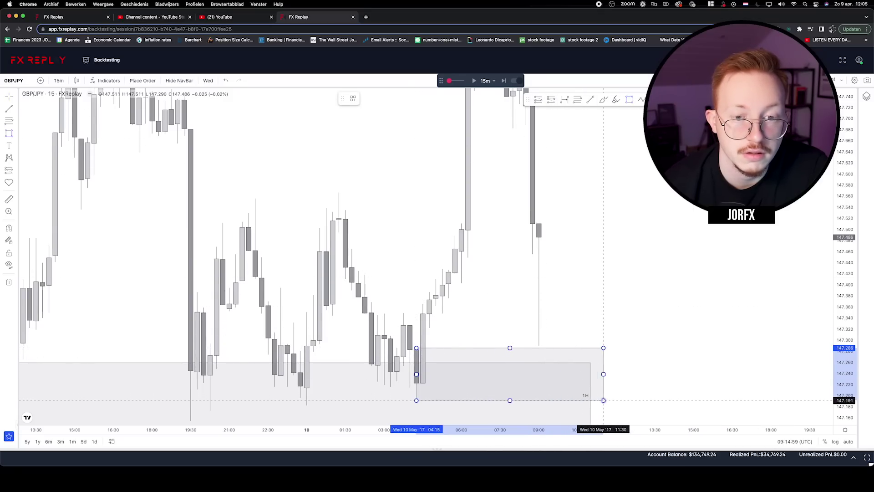
left_click(352, 98)
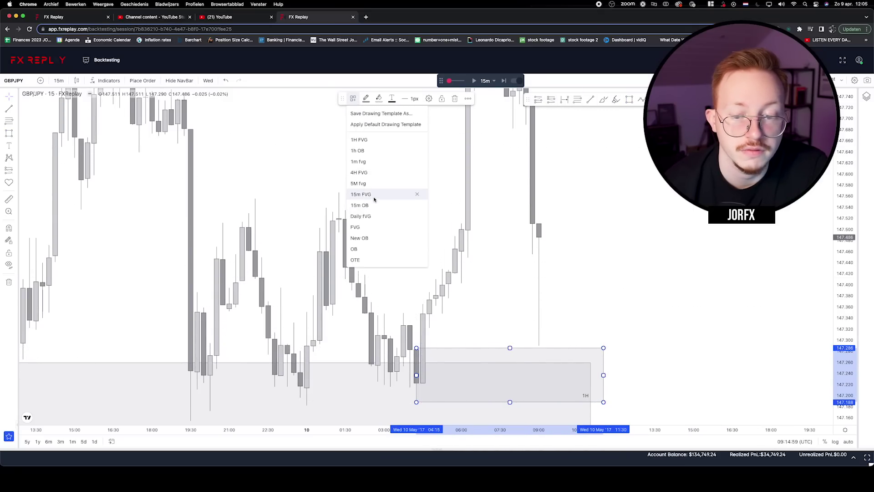
left_click(360, 205)
left_click(623, 200)
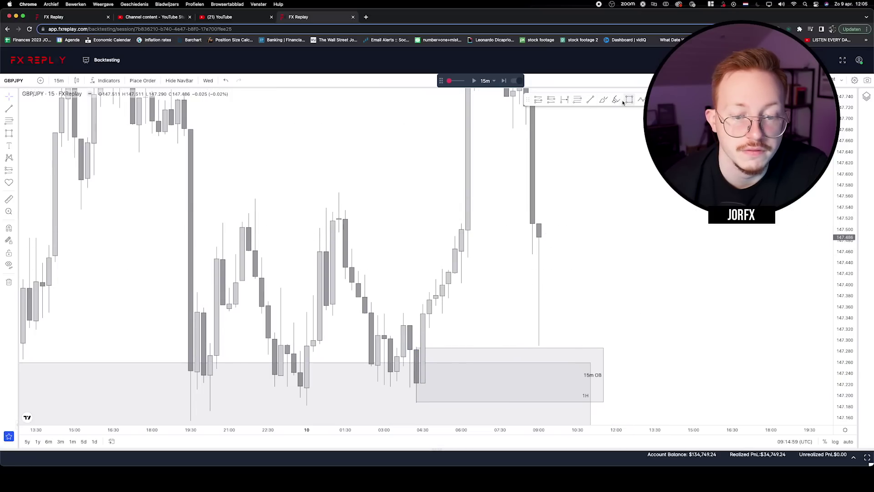
Step: Draw a rectangle over the 15-minute gap from about 147.289 to 147.323, starting 10 May 04:30, and apply the 15m FVG template
left_click_drag(423, 347, 597, 328)
left_click(352, 98)
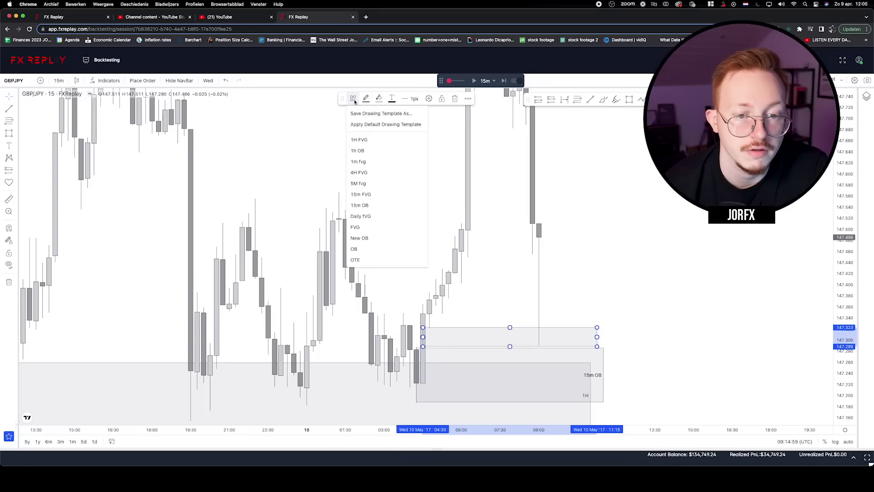
left_click(361, 194)
left_click(91, 100)
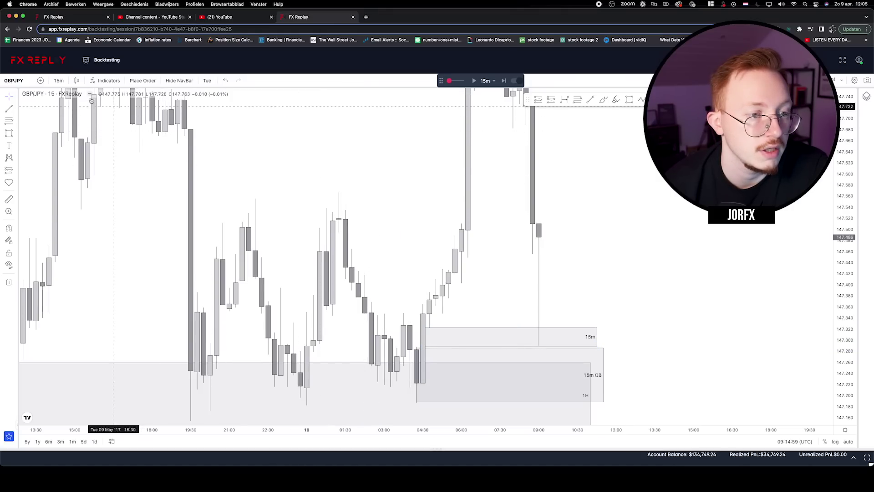
Step: Check the marked zones on the 1-hour timeframe, then advance the replay to 11:14:59 on 10 May in 15-minute candles
left_click(60, 81)
left_click(75, 184)
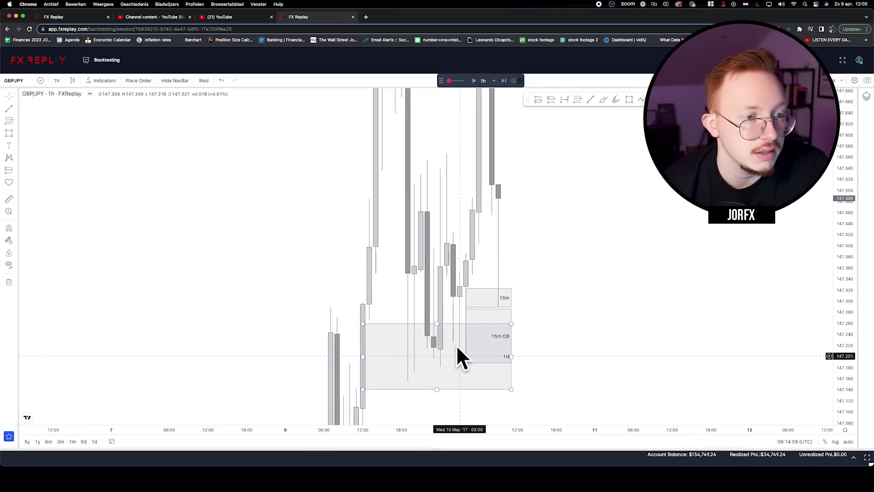
left_click(51, 80)
left_click(67, 138)
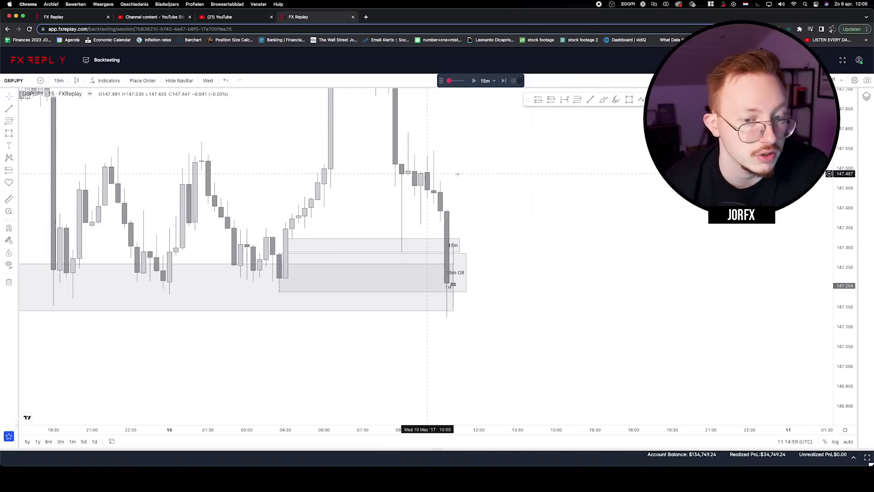
left_click_drag(482, 170, 485, 199)
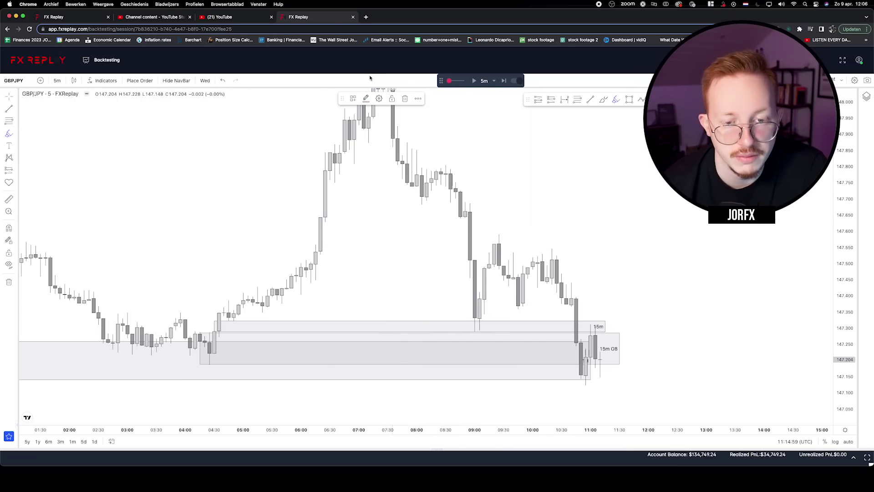
Step: Highlight the swing highs and lows from 08:30 on the 5-minute chart and circle the high just before 10:30
left_click(446, 163)
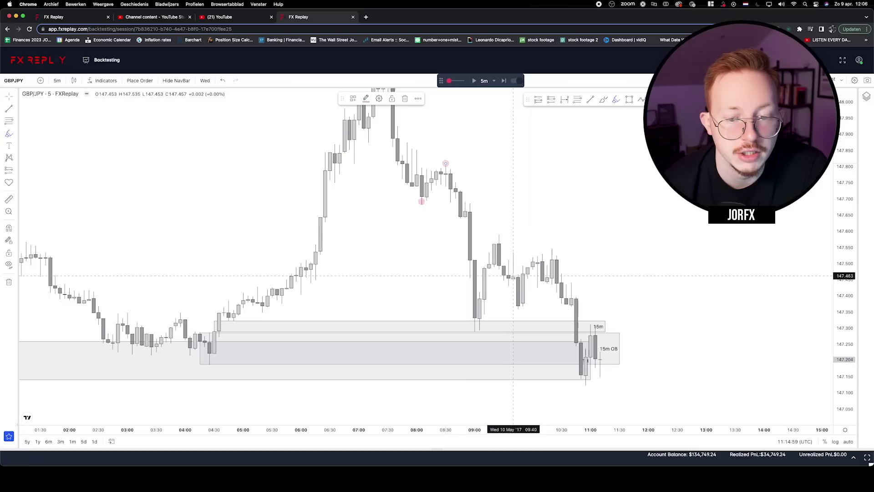
left_click(499, 236)
left_click(518, 306)
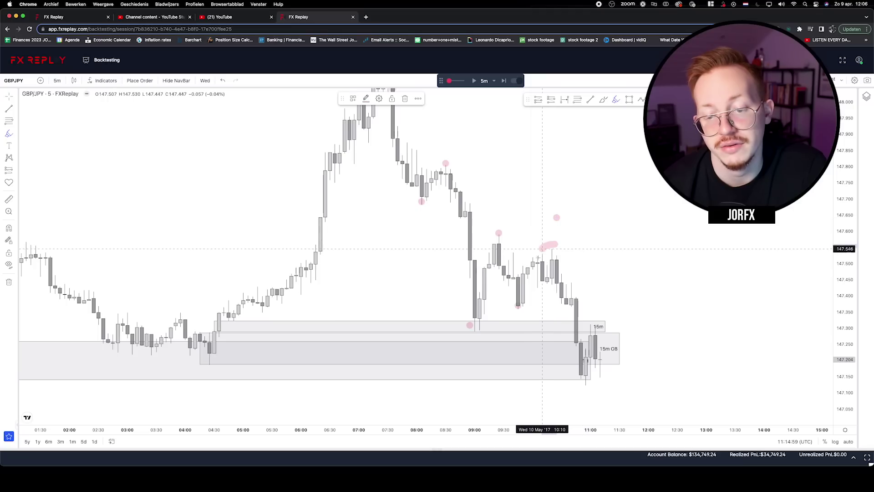
left_click_drag(542, 248, 540, 247)
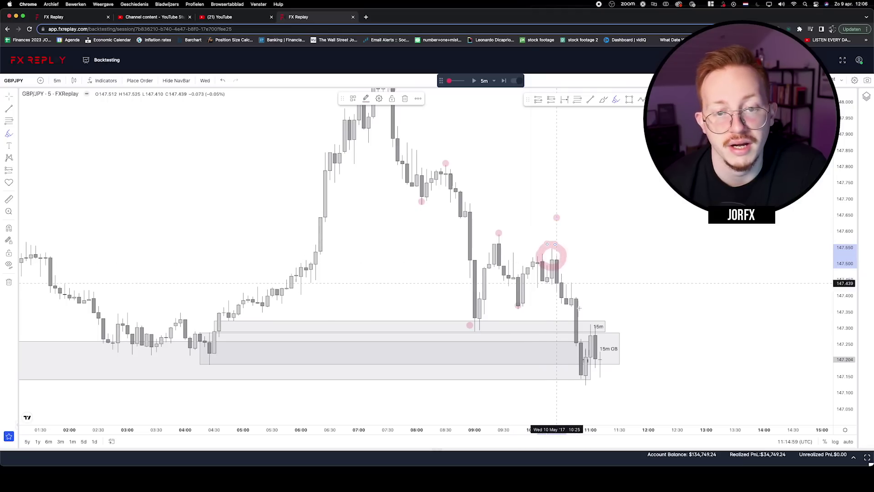
Step: Remove the highlighter circle and the swing-point dots from the 5-minute chart
left_click(405, 100)
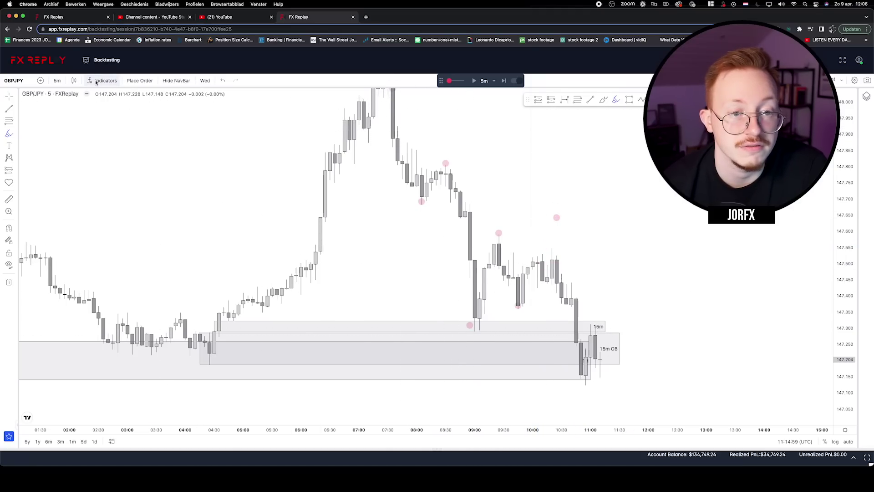
left_click(223, 80)
left_click_drag(596, 180, 525, 157)
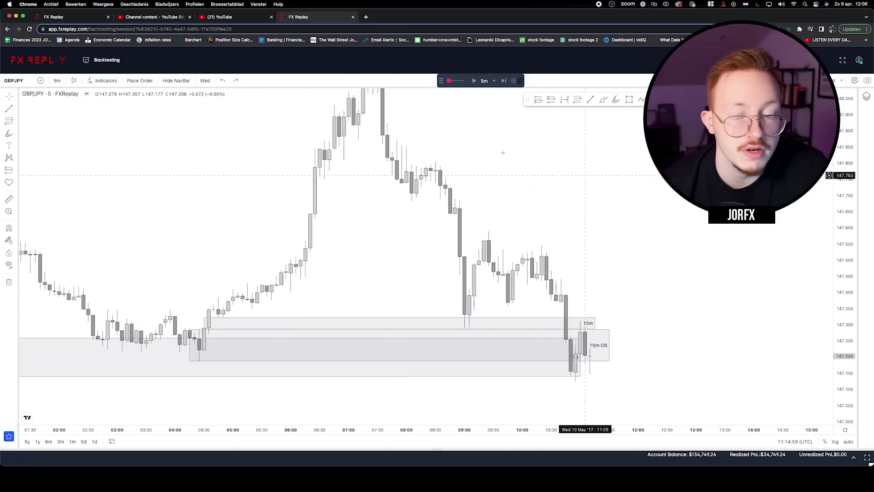
Step: Set the chart to the 15-minute timeframe and advance the replay to 12:14:59 on 10 May
left_click(53, 79)
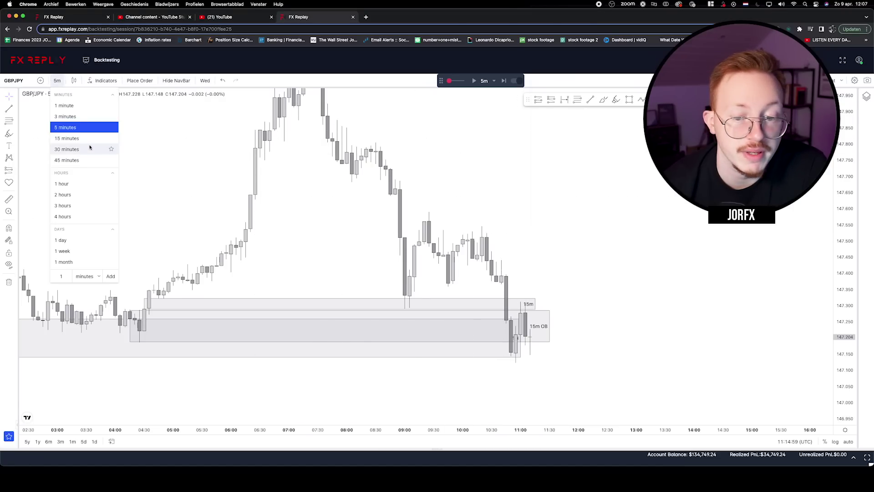
left_click(53, 124)
scroll(351, 210, "up", 3)
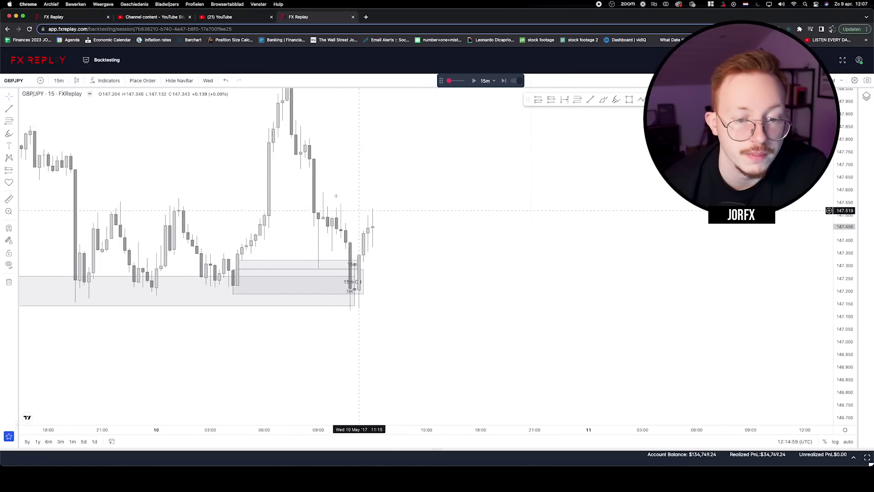
Step: Delete the 15m fair value gap and 15m OB rectangles above the 1H zone
left_click_drag(412, 196, 531, 203)
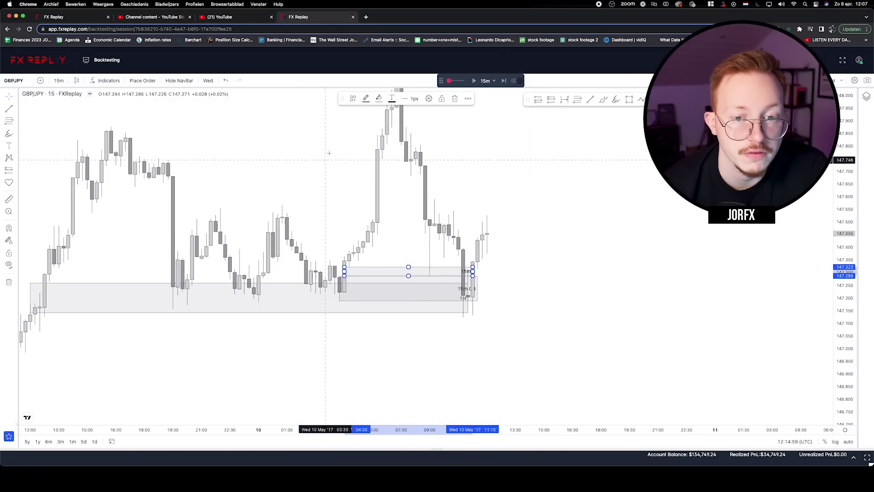
left_click(411, 276)
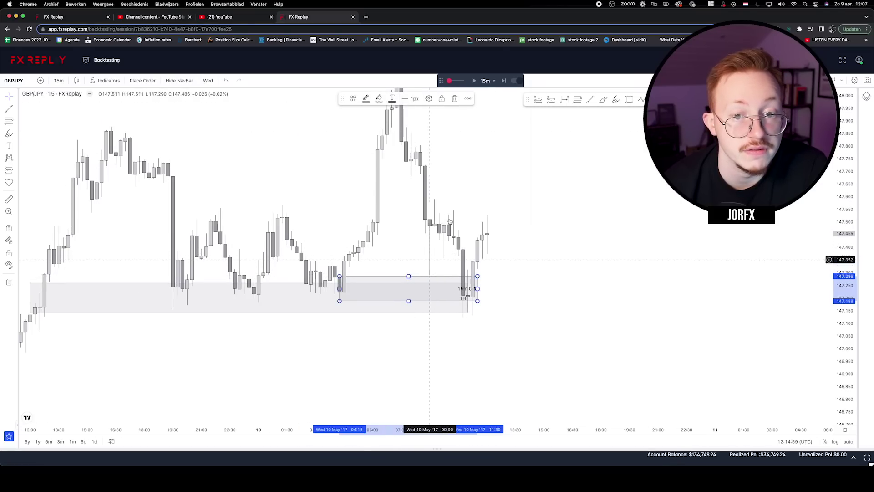
left_click(455, 99)
scroll(554, 288, "up", 2)
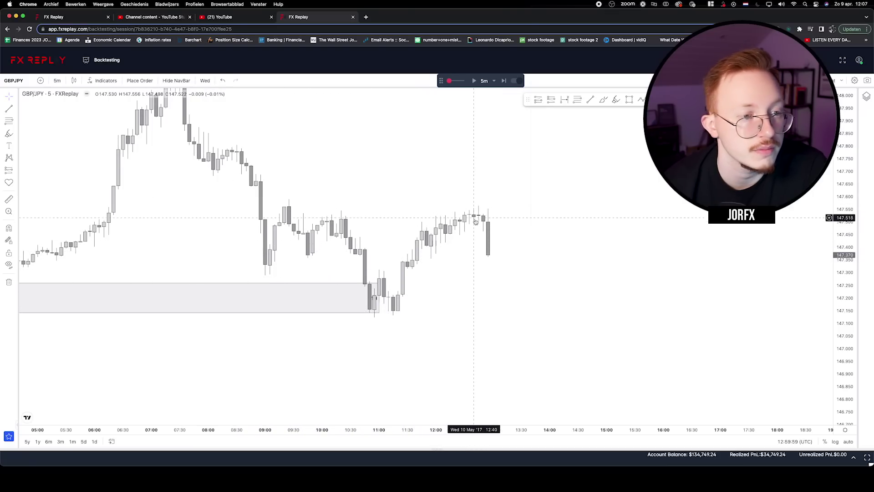
Step: Check the move away from the 1H zone on the 15-minute timeframe and return to 5 minutes
left_click(57, 80)
left_click(72, 138)
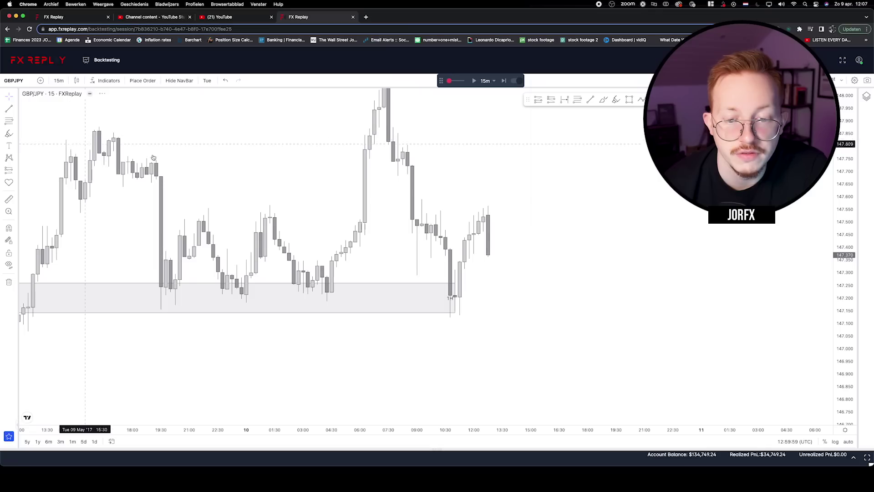
left_click(63, 80)
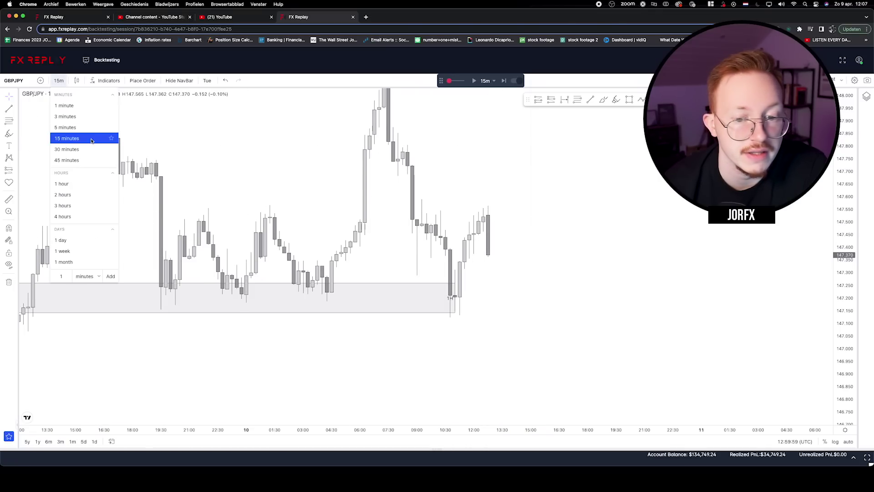
left_click(73, 125)
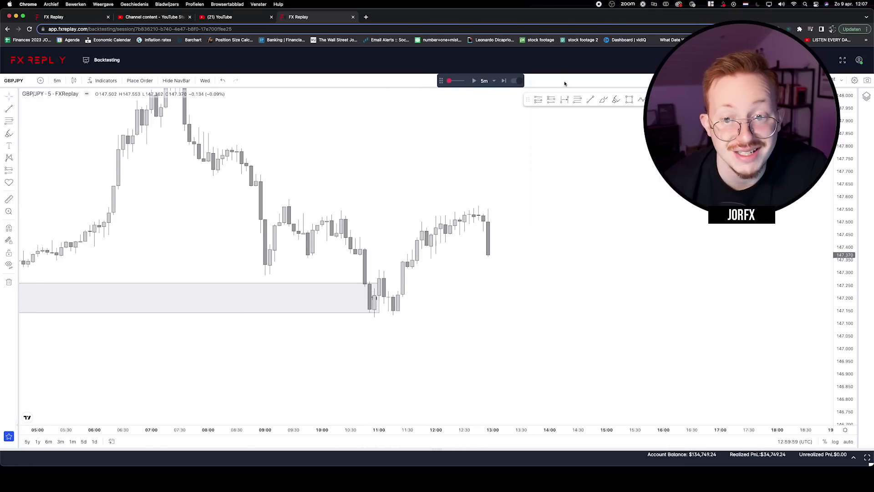
Step: Draw a rectangle over the 5-minute gap from about 147.230 to 147.314, starting 10 May 11:25, and apply the 5M fvg template
left_click(631, 101)
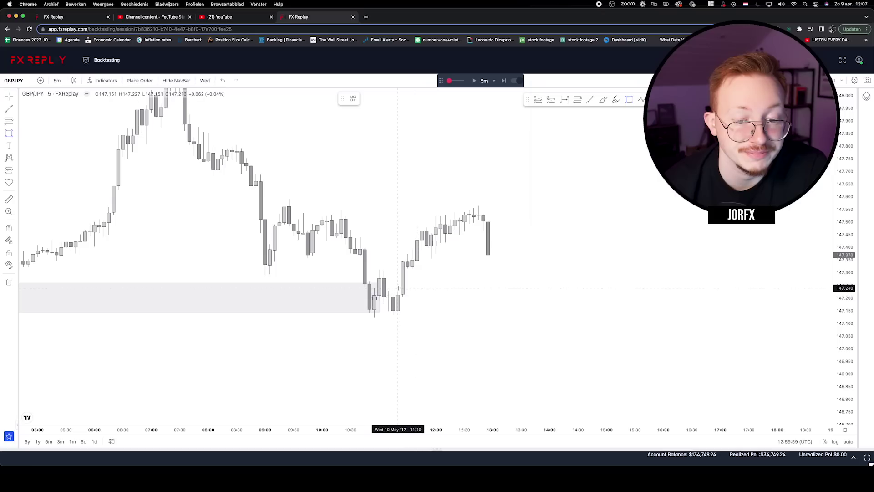
left_click_drag(403, 290, 541, 271)
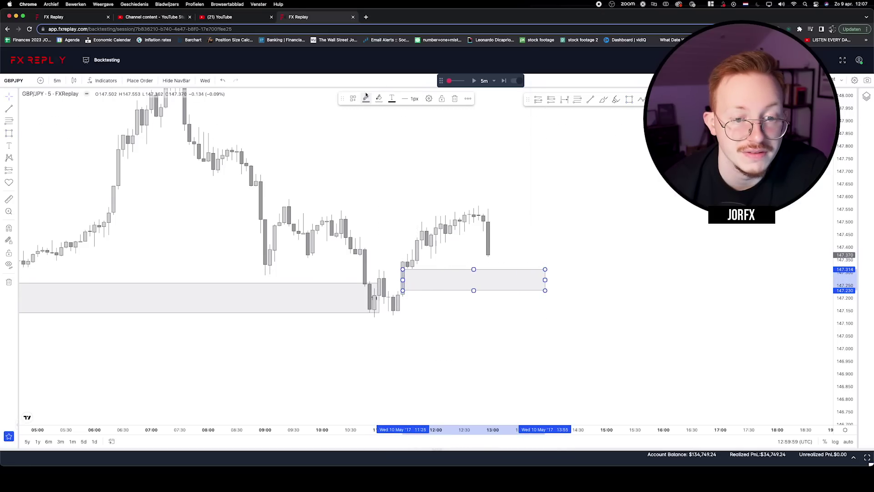
left_click(353, 99)
left_click(357, 183)
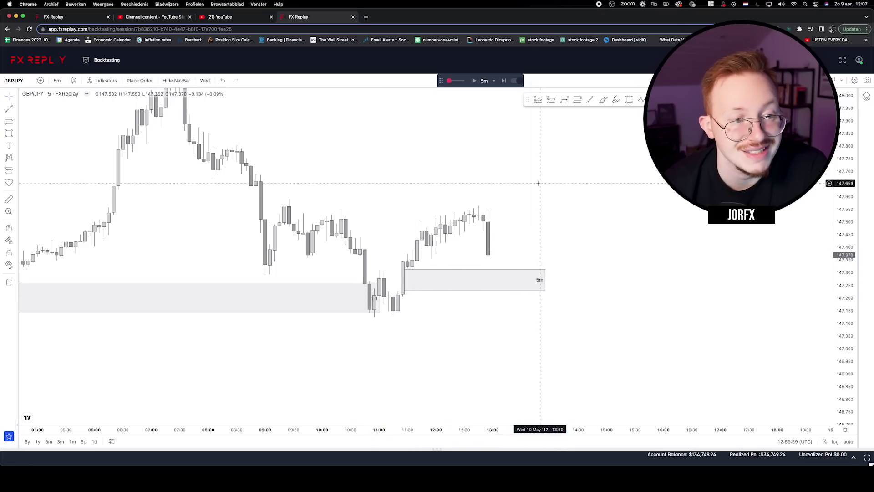
Step: On the 4-hour chart, draw a rectangle from about 146.199 to 146.448, starting 8 May 17:00, and apply the 4H FVG template
left_click(57, 80)
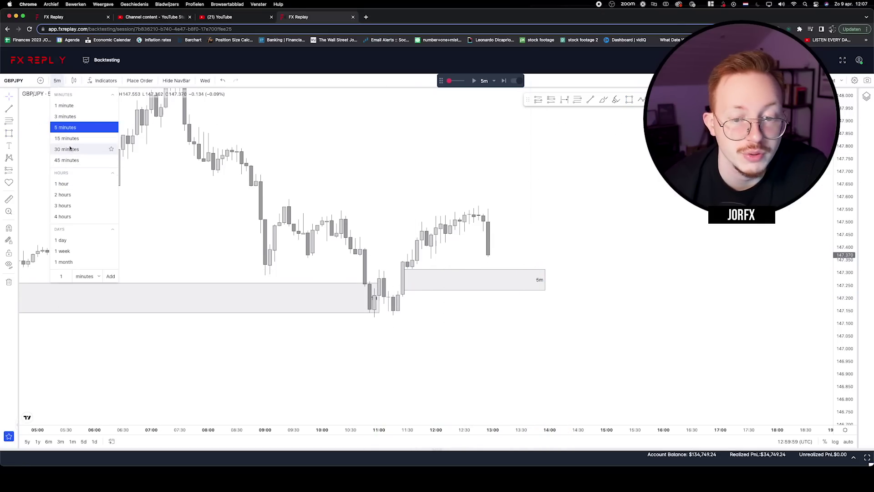
left_click(62, 216)
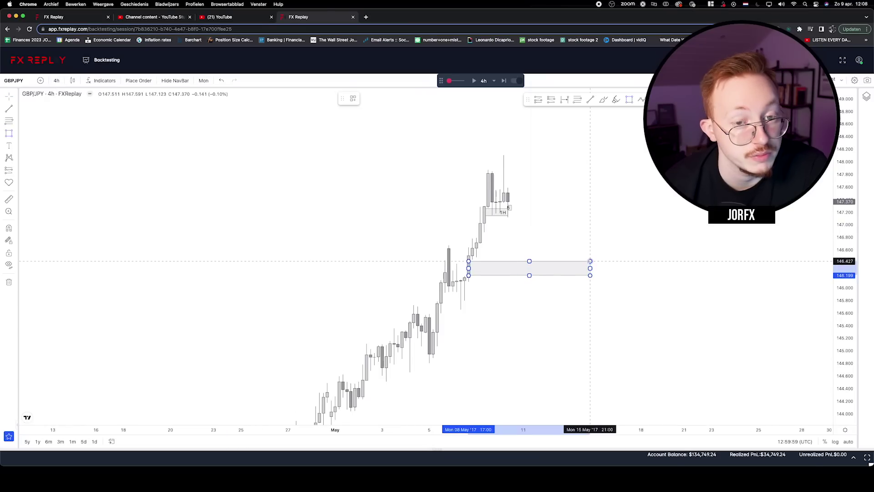
left_click(352, 98)
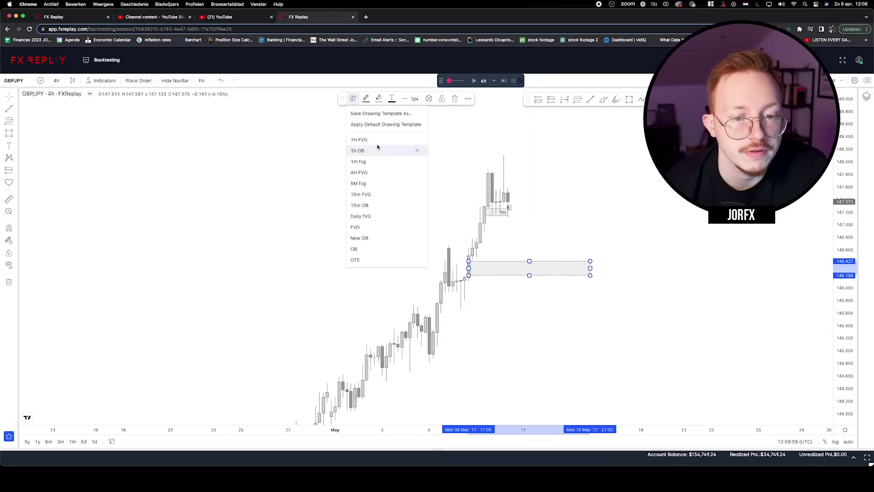
left_click(376, 173)
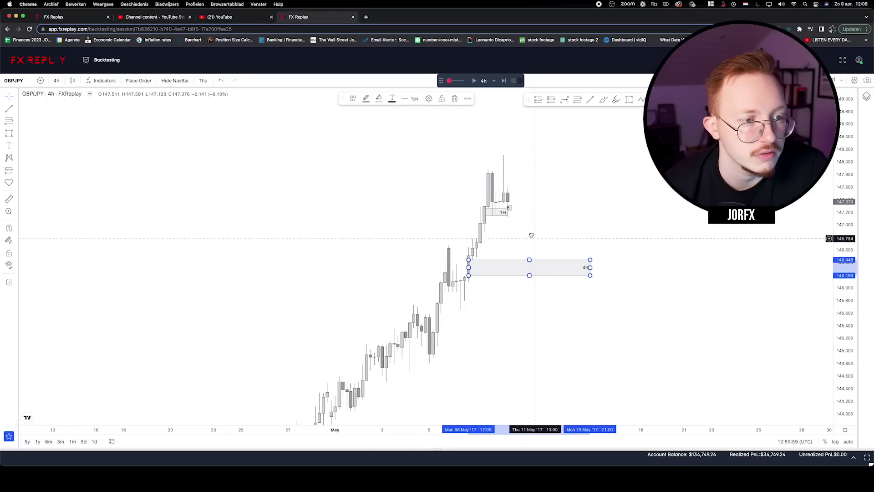
Step: Advance the replay in 5-minute candles to 14:24:59 on 10 May, and set the chart to the 15-minute timeframe
left_click(57, 81)
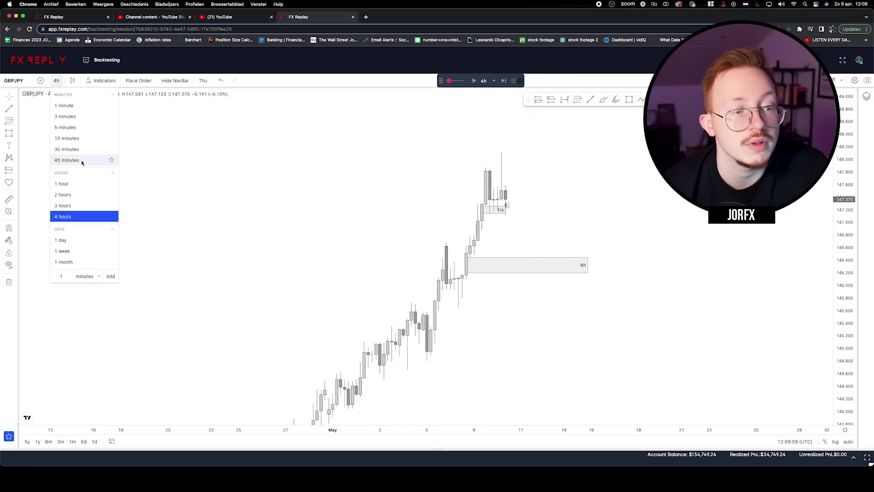
left_click(71, 126)
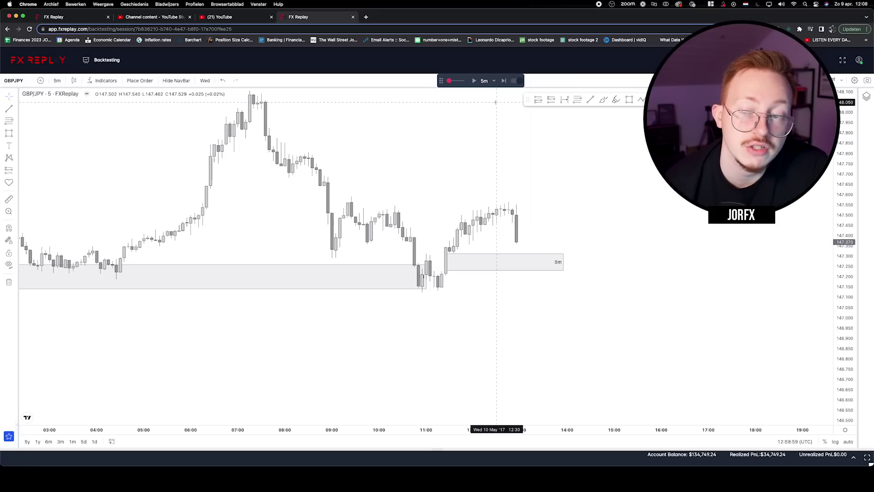
left_click(504, 80)
left_click(504, 81)
left_click(58, 81)
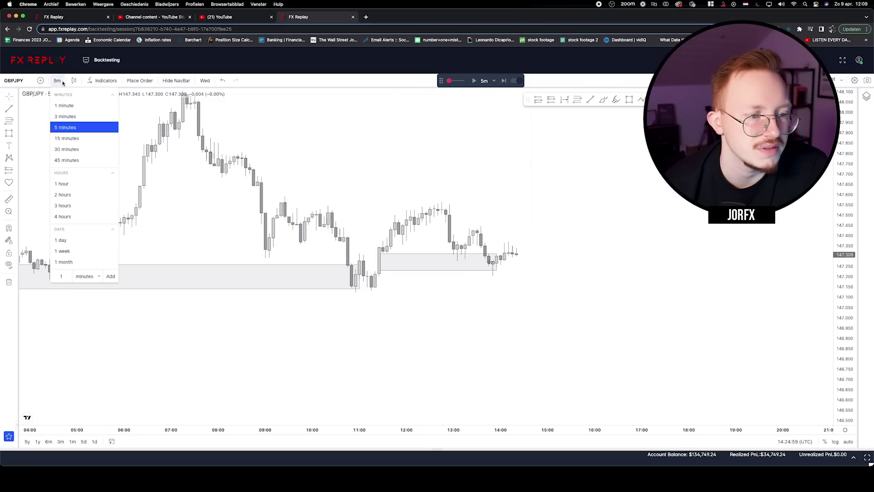
left_click(66, 138)
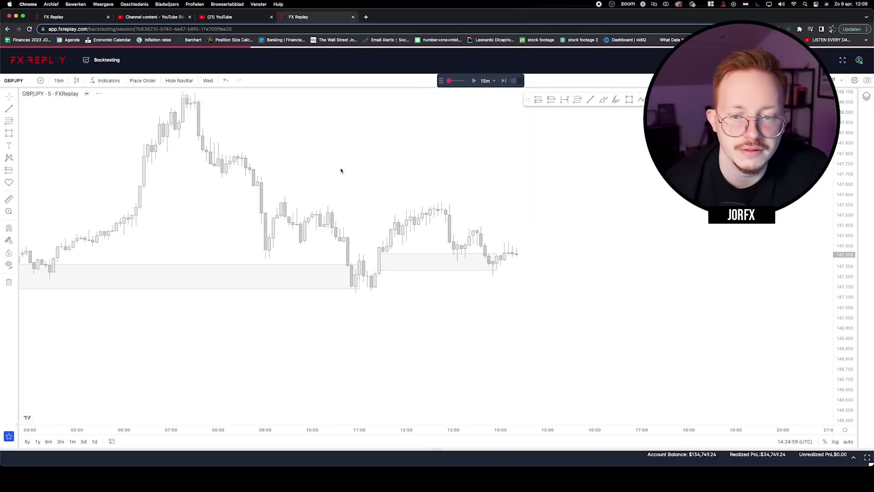
Step: Advance the replay to 16:14:59 on 10 May and draw a rectangle over the 15-minute gap from about 147.395 to 147.545, starting 15:00
left_click_drag(844, 260, 845, 229)
scroll(465, 221, "up", 2)
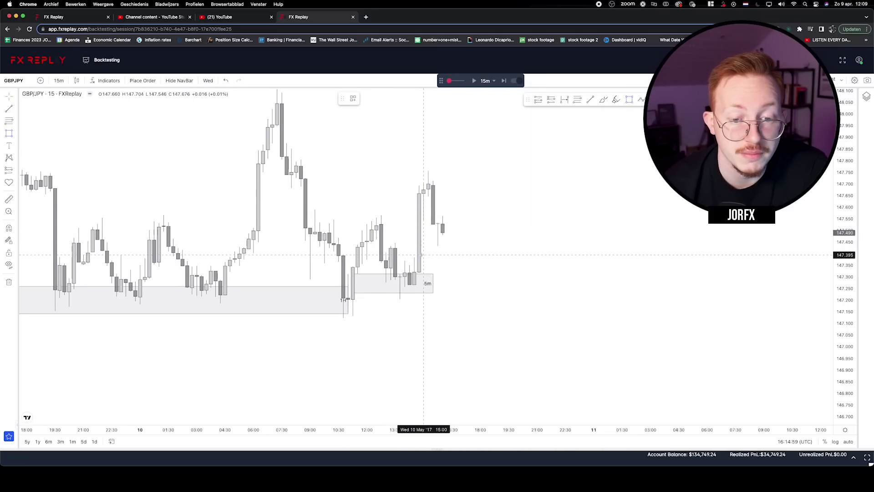
left_click_drag(419, 254, 494, 223)
left_click(456, 194)
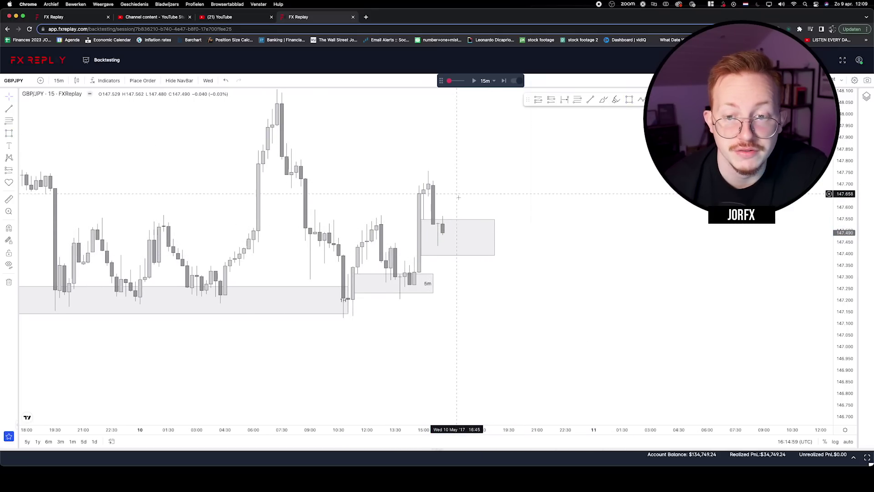
Step: Draw a long position at 16:15 on 10 May with entry 147.492, stop 147.256 and target 147.963
left_click_drag(507, 173, 509, 179)
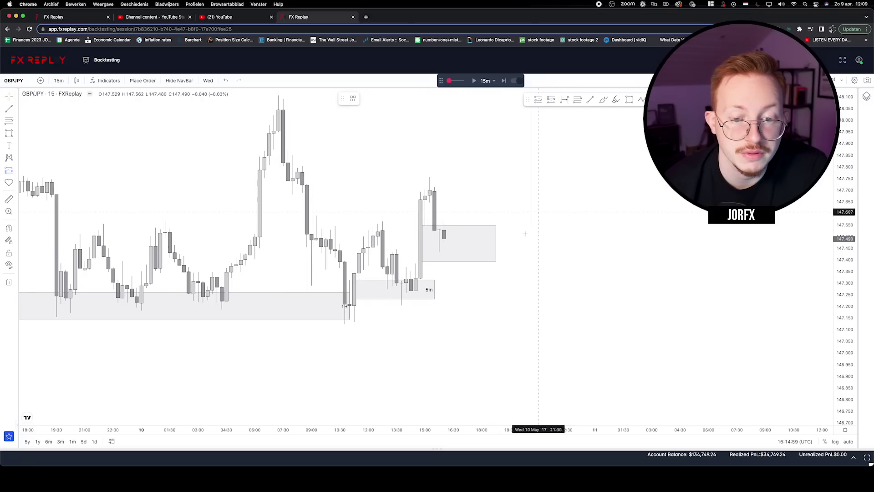
left_click_drag(448, 238, 449, 293)
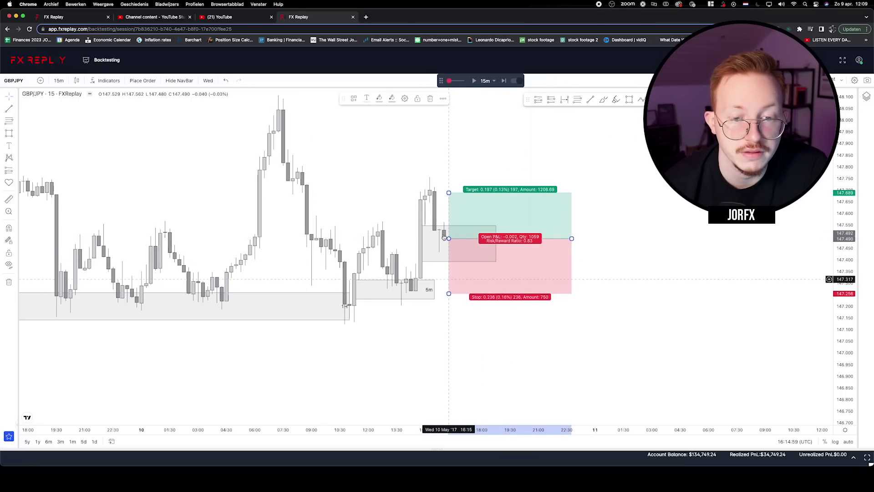
left_click_drag(414, 151, 426, 191)
left_click(456, 230)
left_click_drag(457, 230, 451, 167)
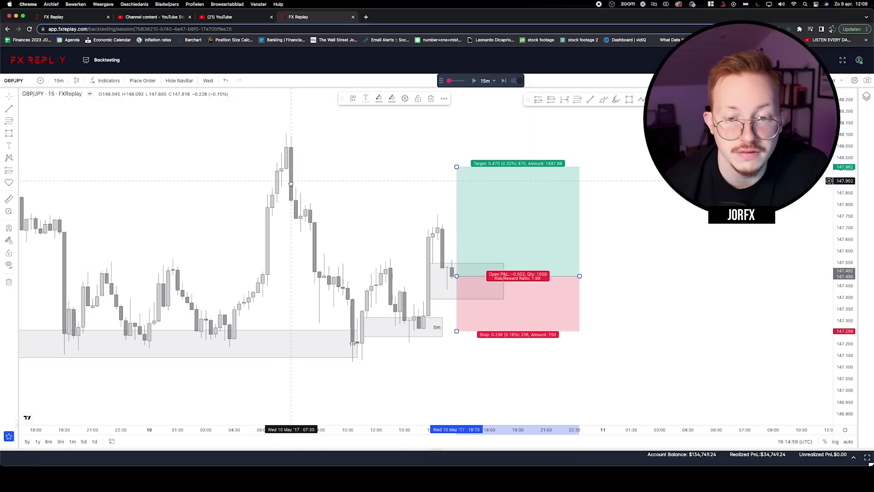
left_click_drag(456, 166, 457, 165)
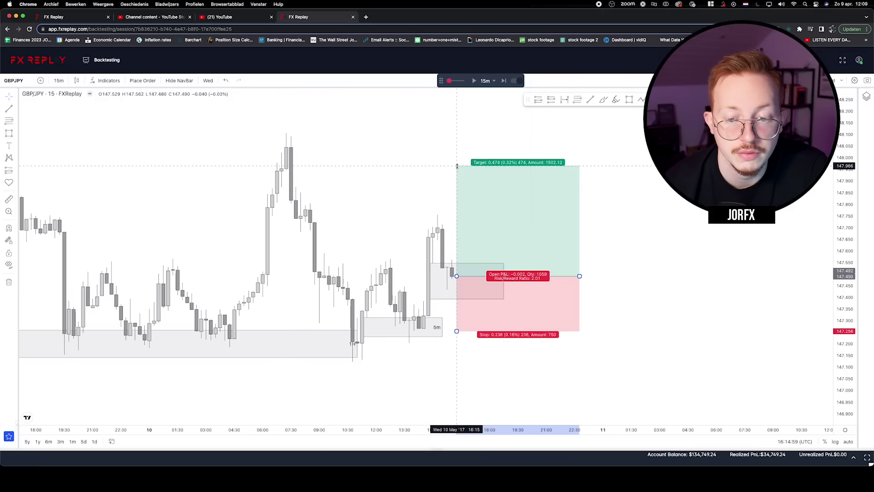
Step: Place a market buy order with 1% risk, take profit 147.963 and stop loss 147.256
left_click(143, 81)
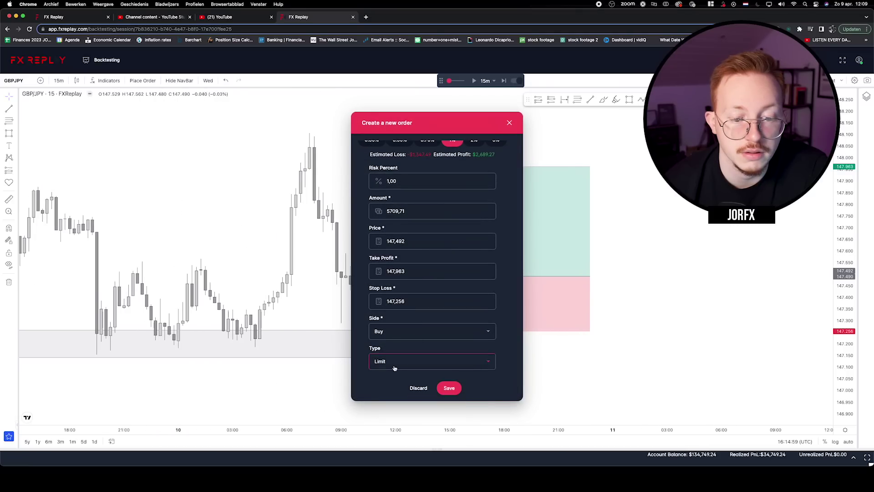
left_click(395, 363)
left_click(396, 388)
left_click(449, 387)
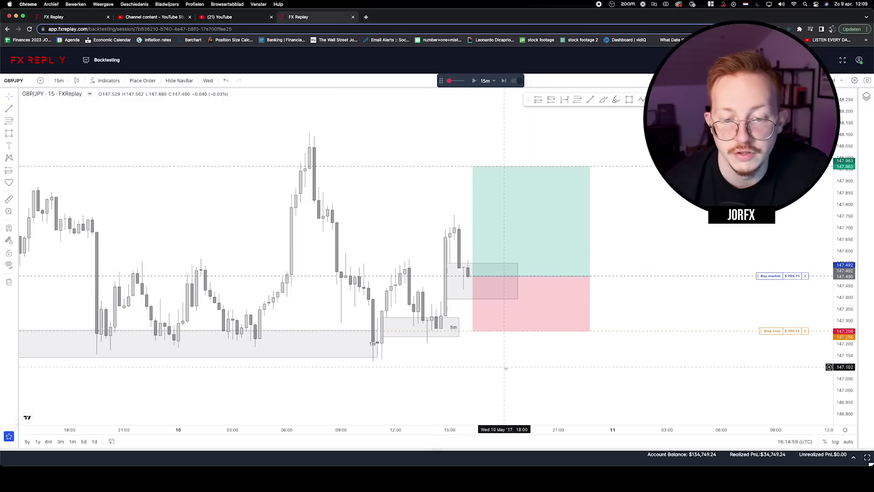
Step: Advance the replay in 15-minute candles to 17:44:59 on 10 May
left_click(504, 82)
left_click(504, 82)
left_click(504, 82)
left_click(504, 82)
left_click(504, 82)
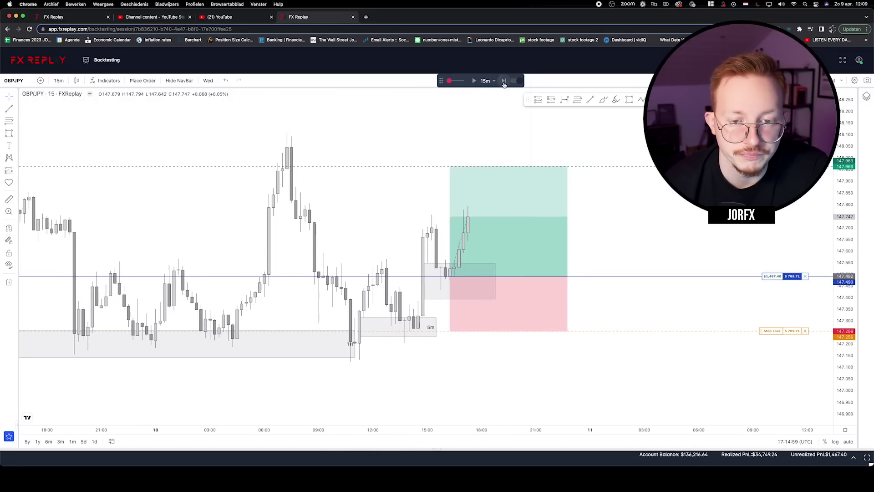
left_click(503, 82)
left_click(503, 82)
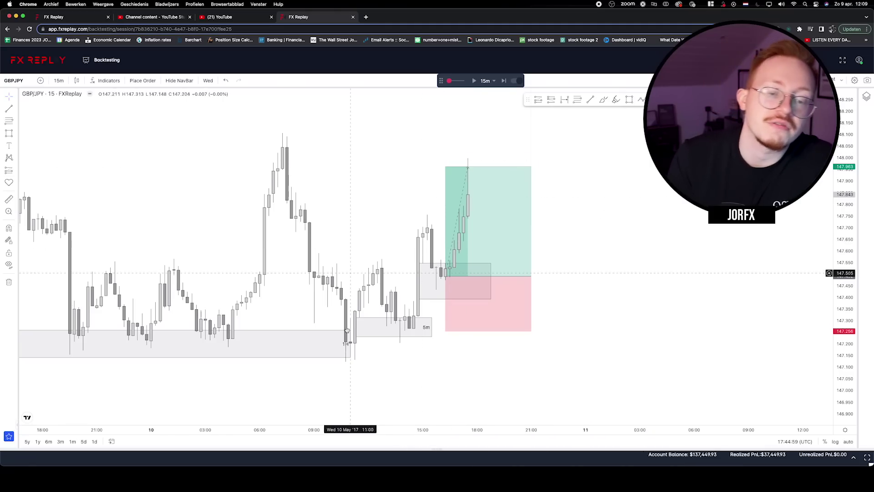
Step: Review the trade's entry, stop and target against the 1H zone, the 5-minute gap and the 15-minute gap
left_click(415, 332)
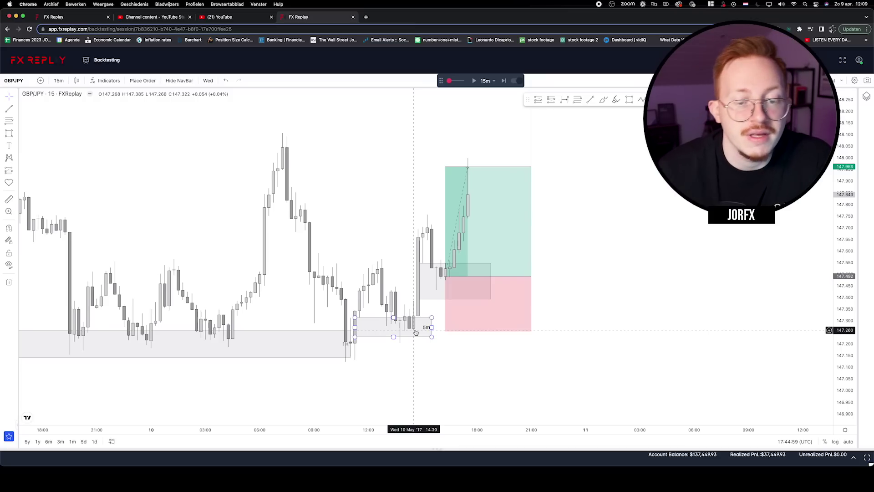
left_click(425, 225)
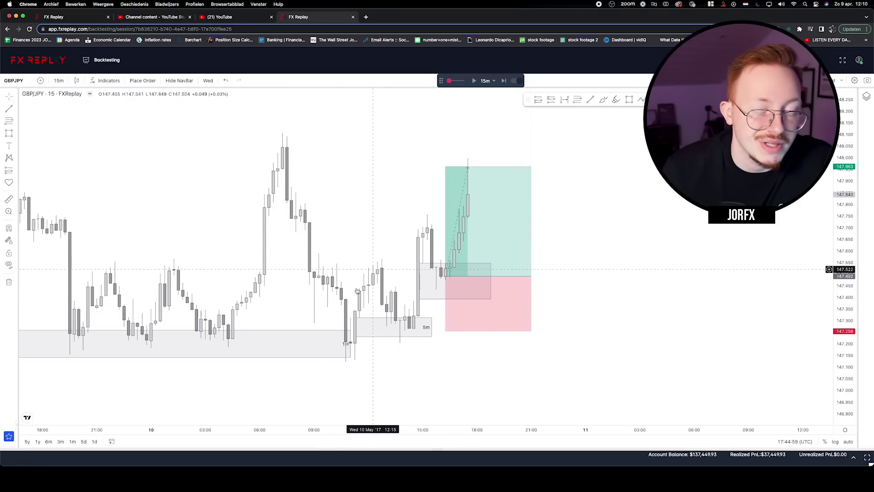
scroll(383, 265, "up", 2)
left_click(334, 282)
left_click(366, 277)
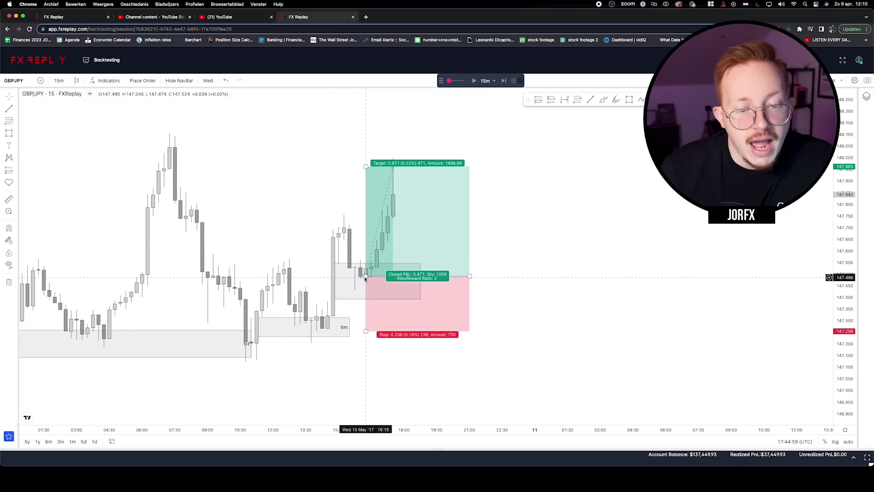
left_click(360, 277)
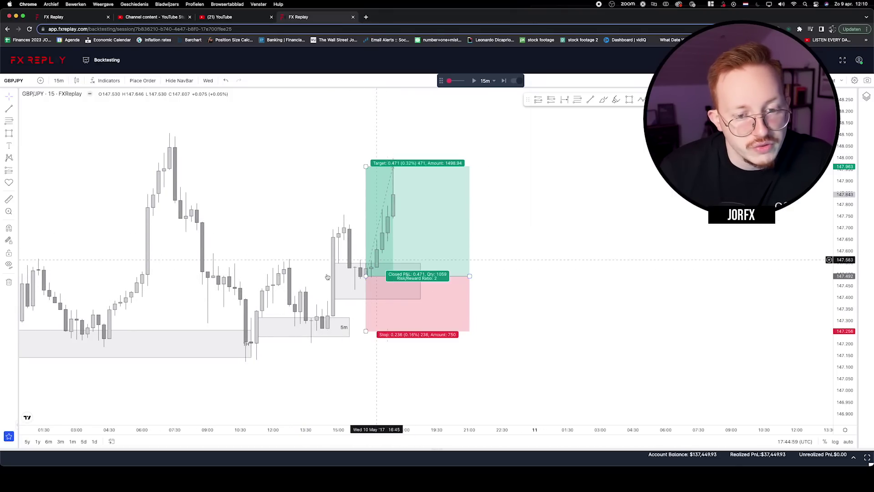
left_click(376, 276)
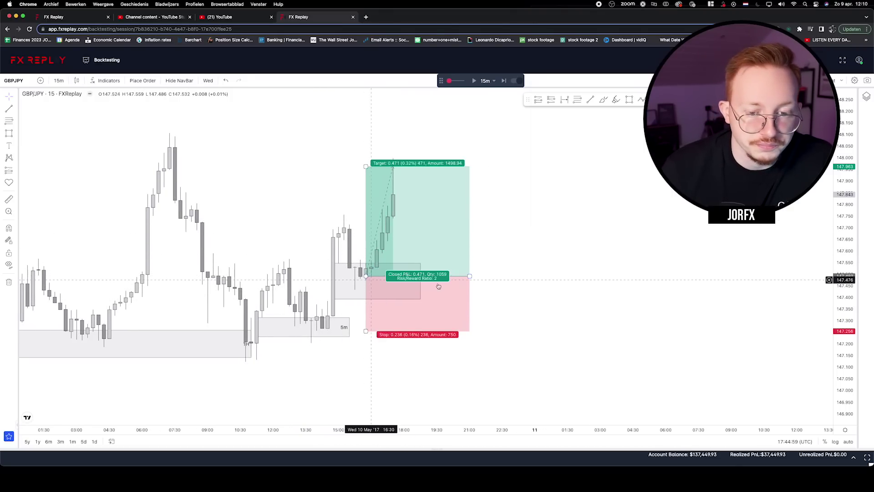
left_click_drag(439, 286, 535, 246)
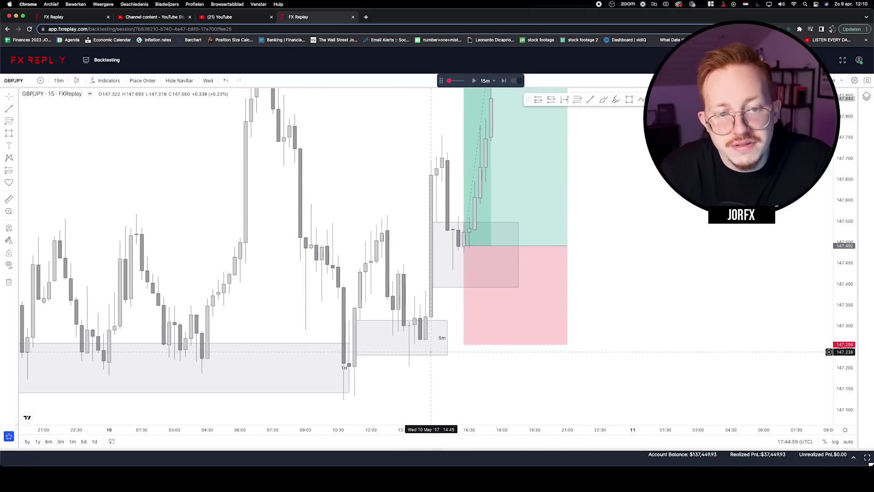
left_click_drag(353, 169, 326, 304)
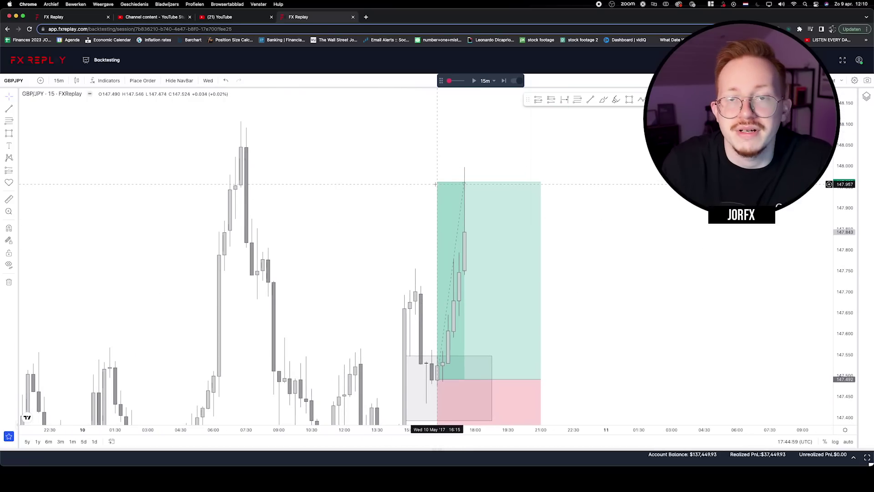
left_click_drag(622, 282, 626, 206)
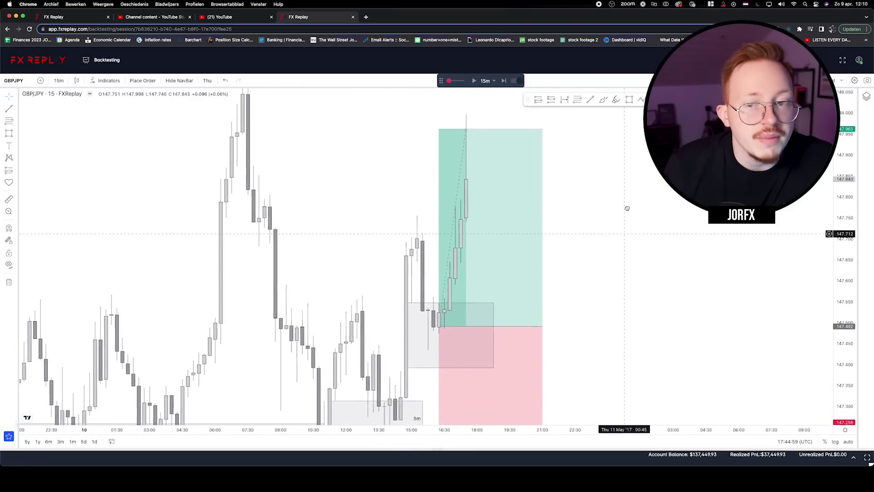
left_click_drag(850, 166, 834, 287)
left_click(462, 278)
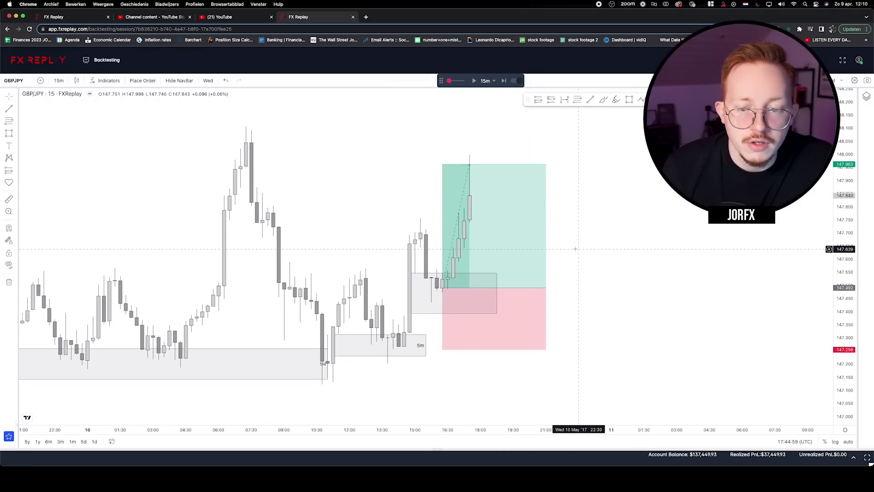
Step: Shorten the long position to end at about 20:45 and split the layout into two side-by-side charts
left_click_drag(546, 288, 541, 287)
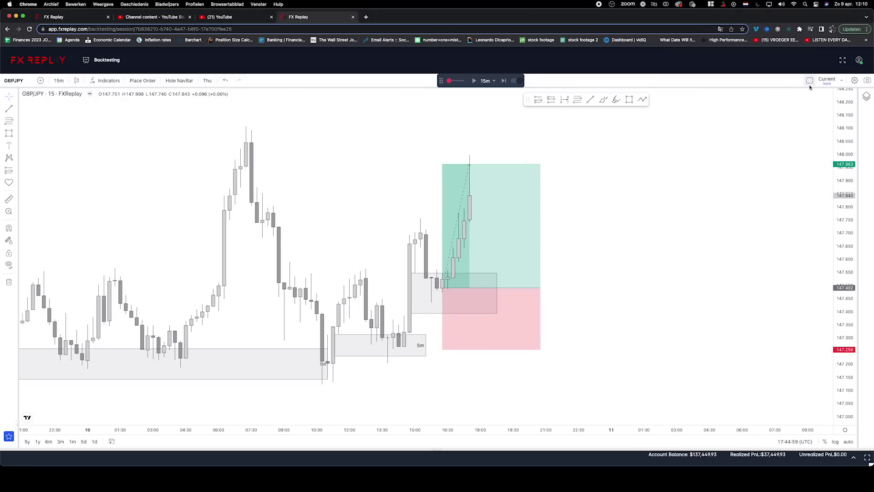
left_click(810, 81)
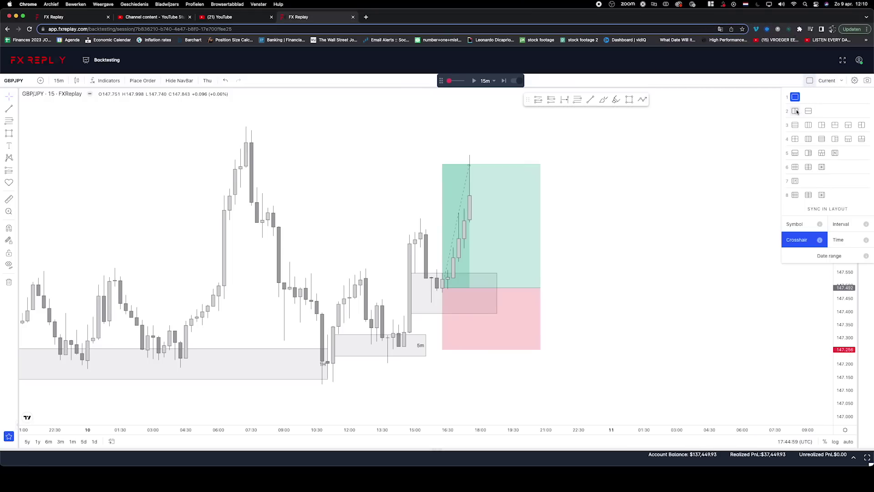
left_click(795, 111)
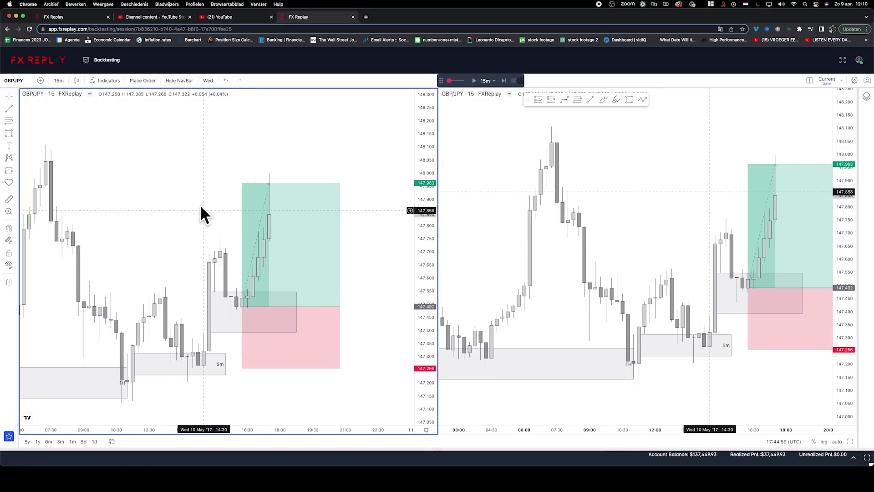
Step: Set the second chart to the 1-hour timeframe and frame it around both the trade and the 4-hour zone
left_click(698, 173)
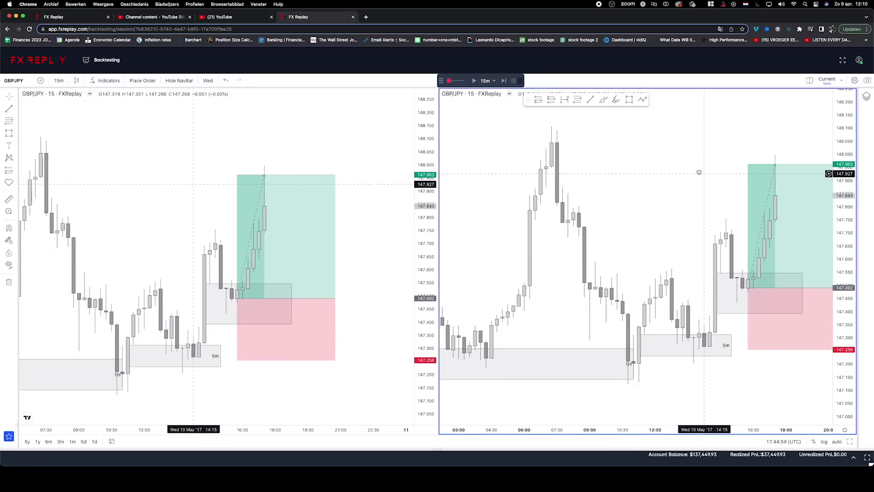
left_click(58, 80)
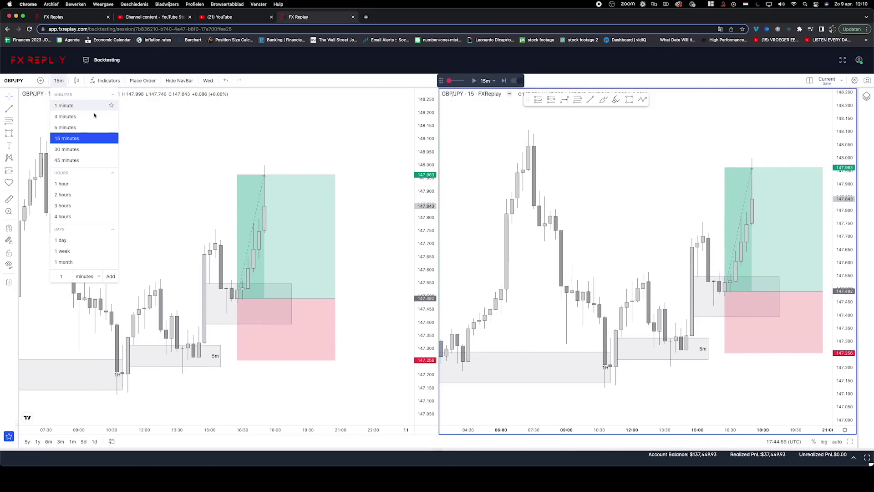
left_click(68, 183)
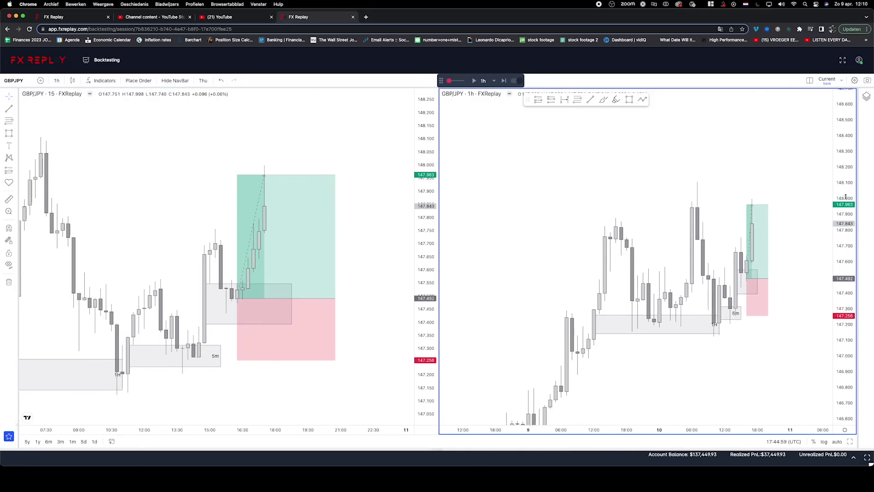
left_click_drag(845, 196, 780, 227)
left_click_drag(845, 176, 845, 211)
scroll(794, 212, "down", 1)
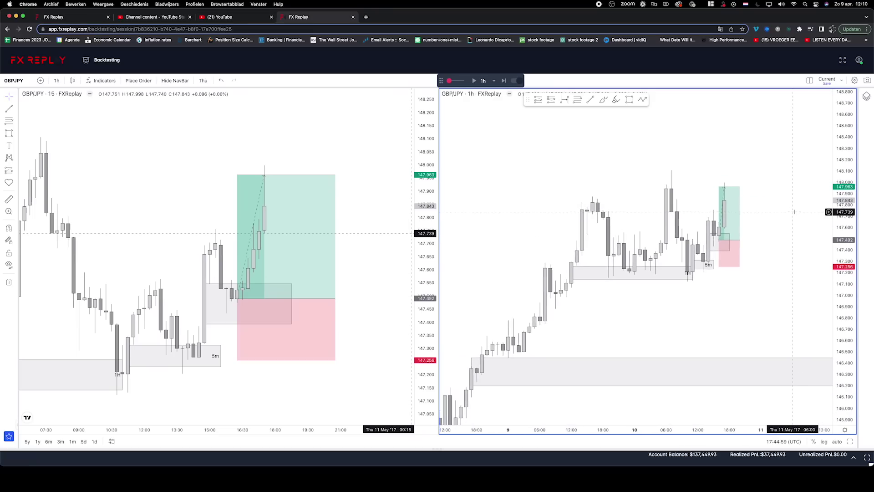
scroll(795, 211, "down", 2)
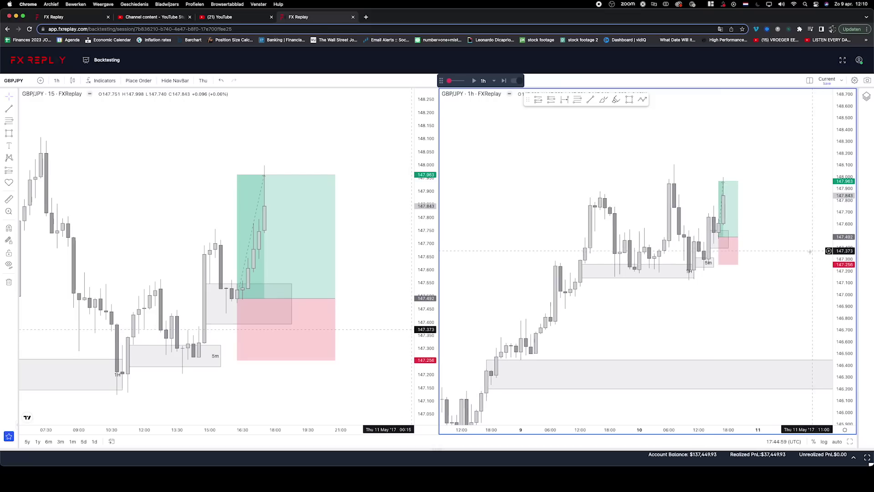
scroll(810, 251, "up", 2)
left_click_drag(693, 145, 724, 142)
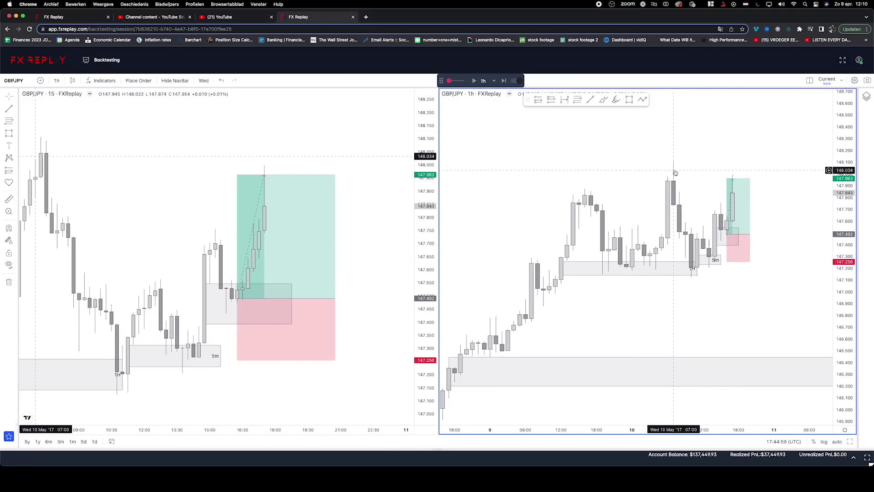
Step: Save the two-chart layout as a chart image
left_click(867, 81)
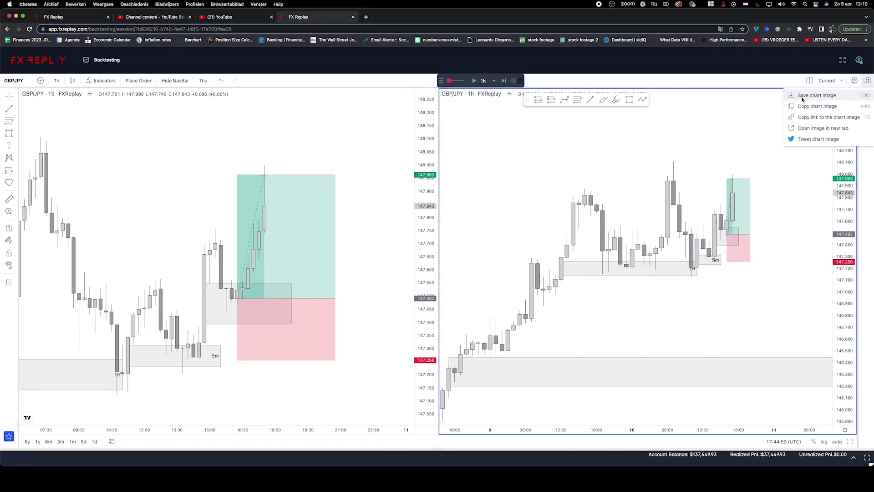
left_click(817, 95)
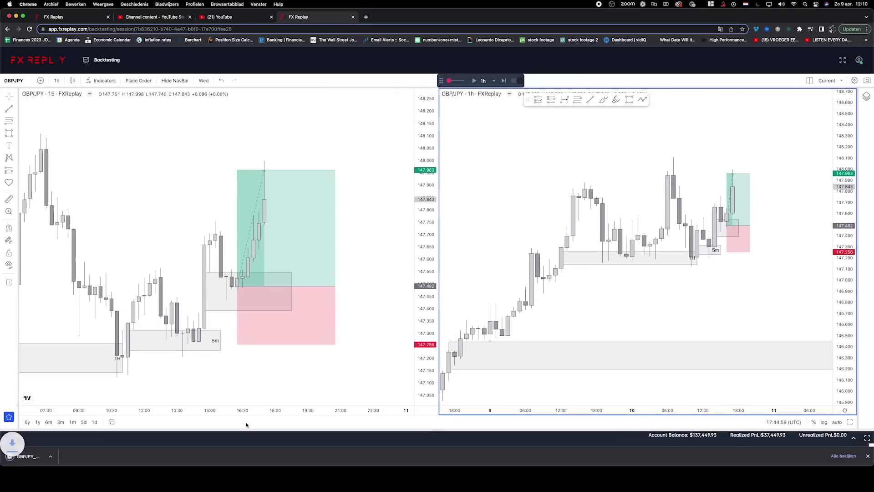
Step: Switch to Notion, open the May page under GBPJPY 2017 and add the saved chart image under Wednesday
key("super+Tab")
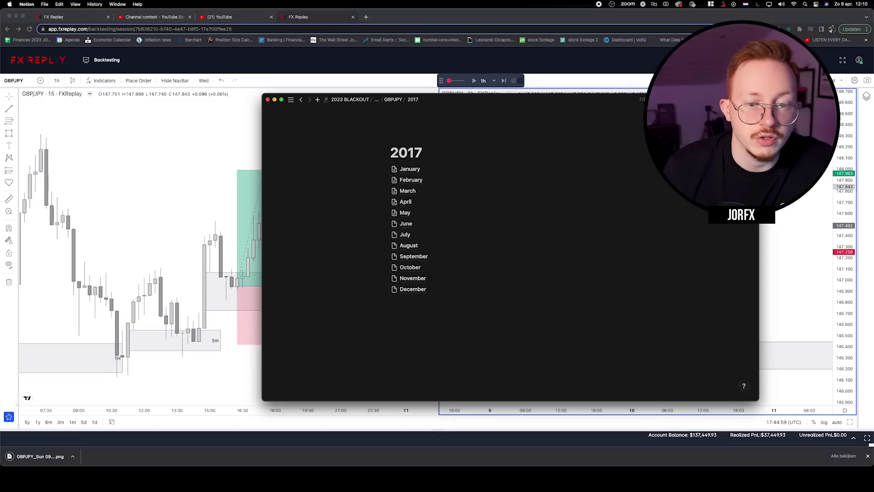
left_click(436, 213)
scroll(436, 213, "down", 10)
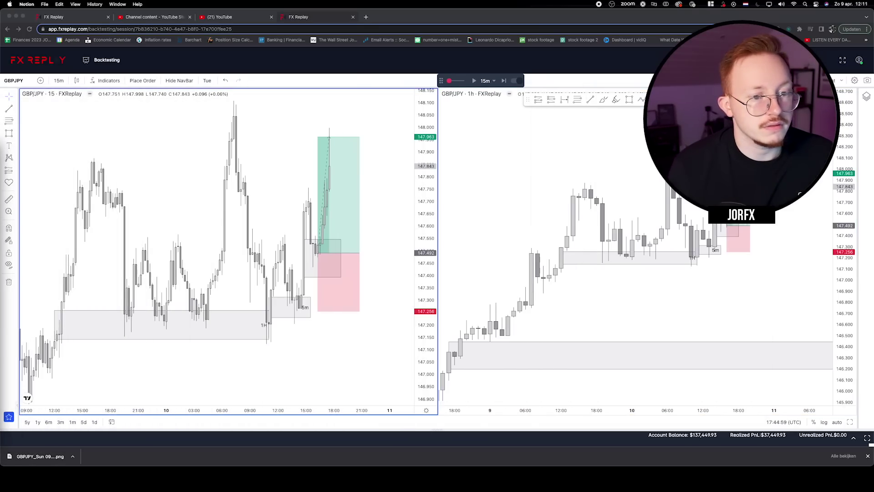
left_click(286, 400)
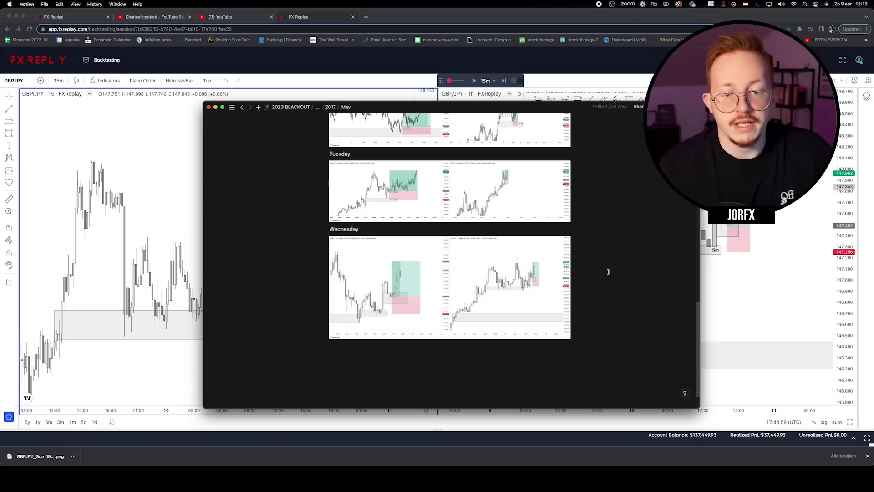
Step: View the Wednesday chart image at full size on the May page and close it again
scroll(509, 241, "down", 2)
left_click(508, 241)
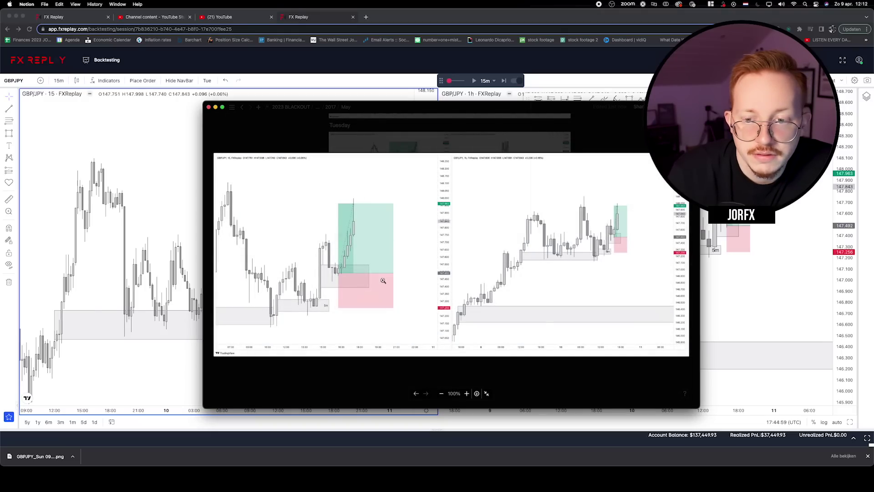
left_click(646, 149)
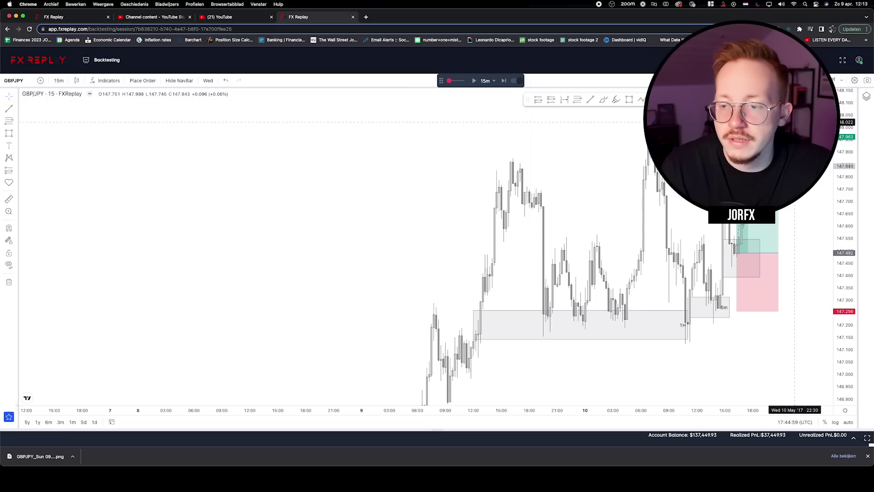
Step: Delete the closed trade's position drawing from the 15-minute GBPJPY chart
left_click(711, 163)
left_click(433, 100)
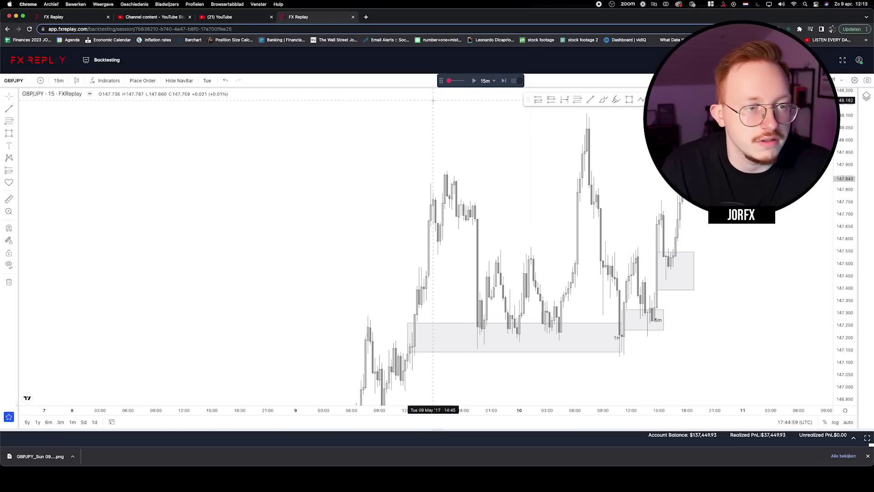
left_click_drag(690, 142, 633, 138)
left_click(59, 81)
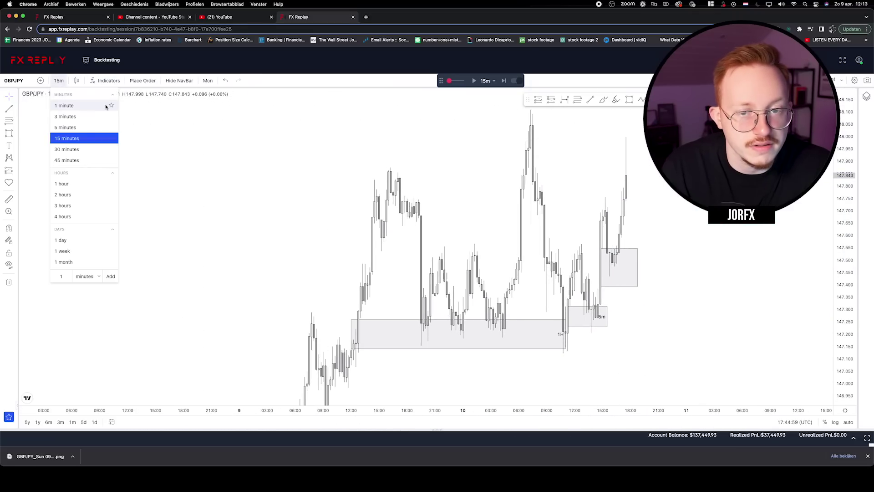
left_click(252, 130)
left_click_drag(378, 130, 333, 130)
left_click_drag(456, 108, 437, 113)
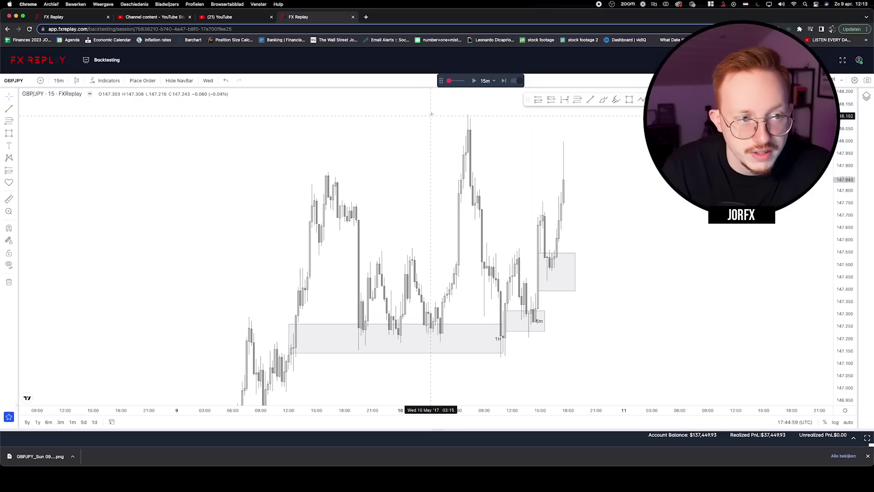
Step: Delete the unlabelled gap rectangle above the 5m zone
scroll(416, 123, "up", 2)
left_click_drag(487, 136, 482, 151)
scroll(524, 147, "up", 3)
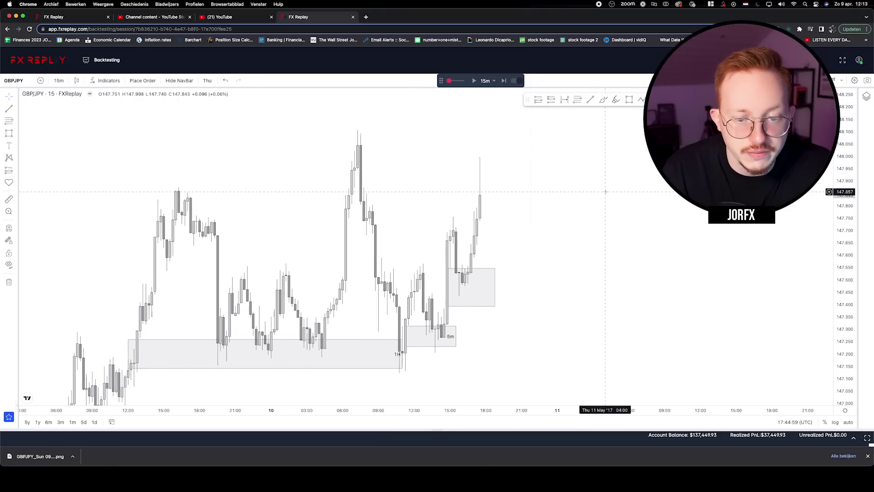
left_click(404, 272)
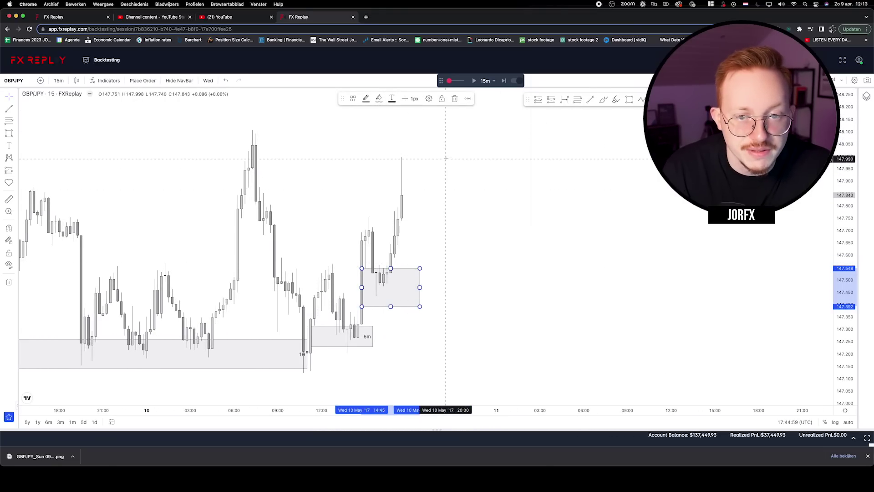
left_click(455, 100)
Step: Switch the chart to the 1-hour timeframe to check the higher-timeframe price action
scroll(488, 156, "up", 2)
scroll(488, 156, "left", 2)
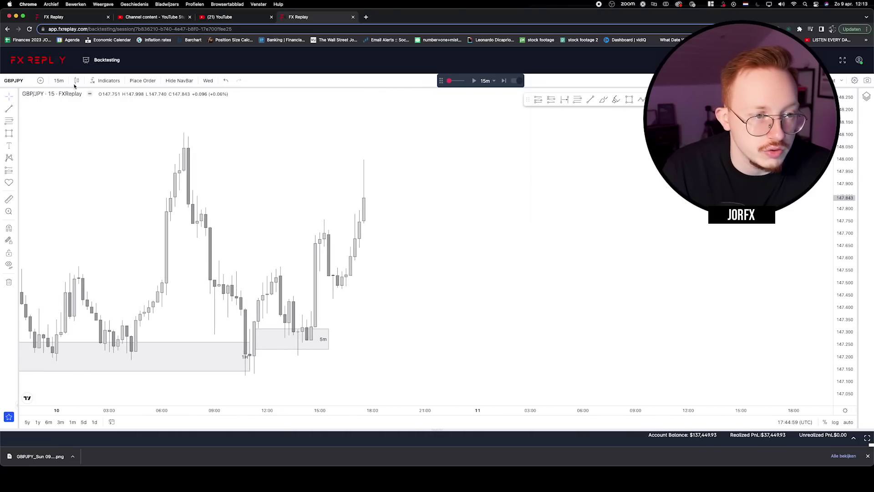
left_click(59, 82)
left_click(77, 182)
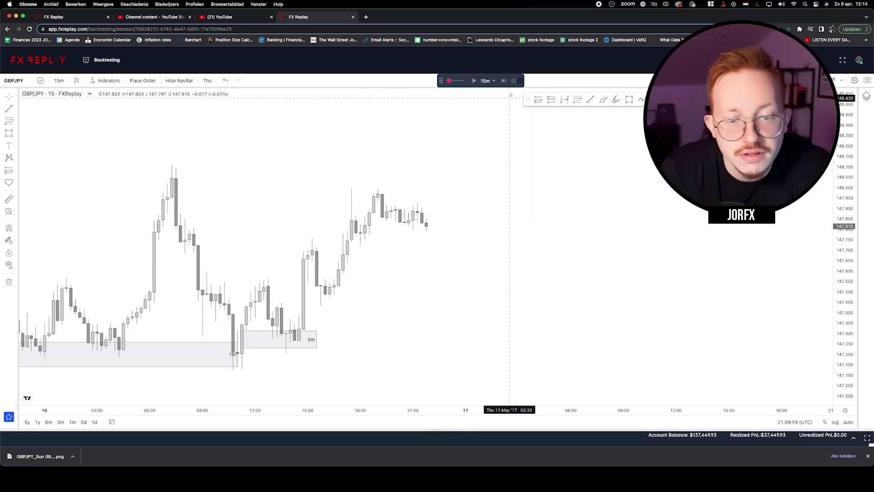
Step: Advance the 15-minute replay candle by candle from late 10 May into the early hours of Thursday 11 May
left_click(503, 80)
left_click(503, 81)
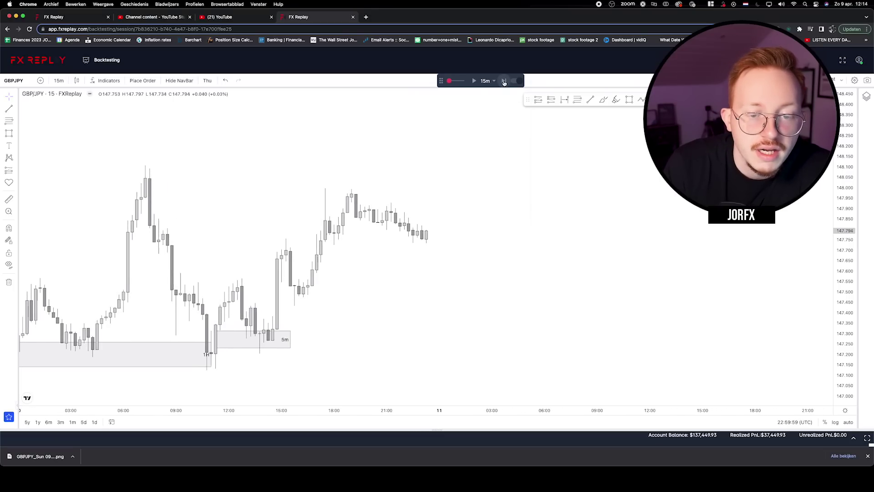
left_click(505, 83)
left_click(505, 84)
left_click(506, 84)
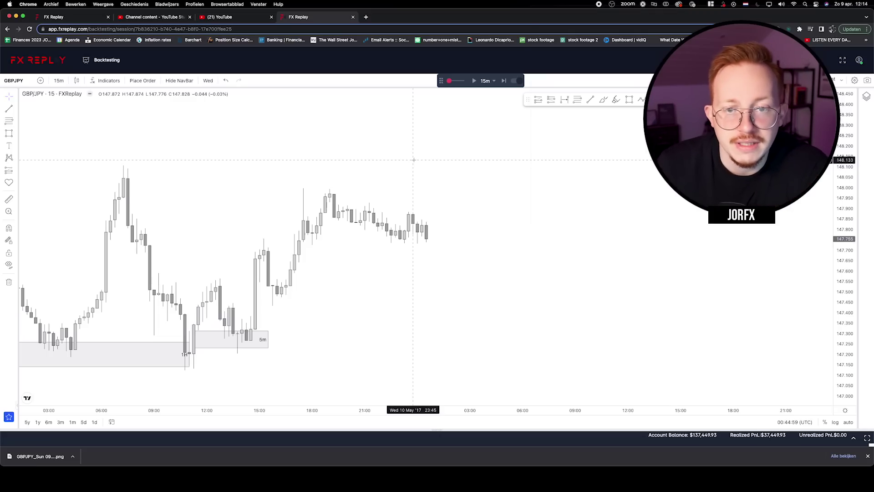
left_click(503, 81)
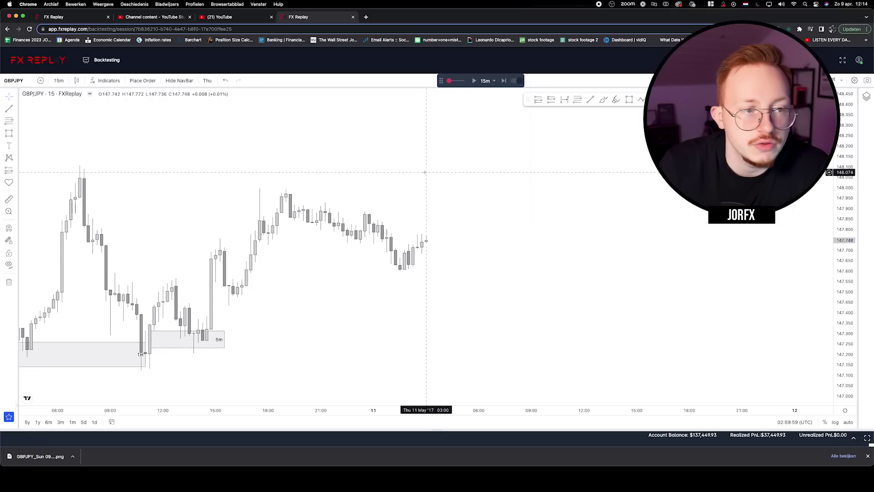
key("shift+Right")
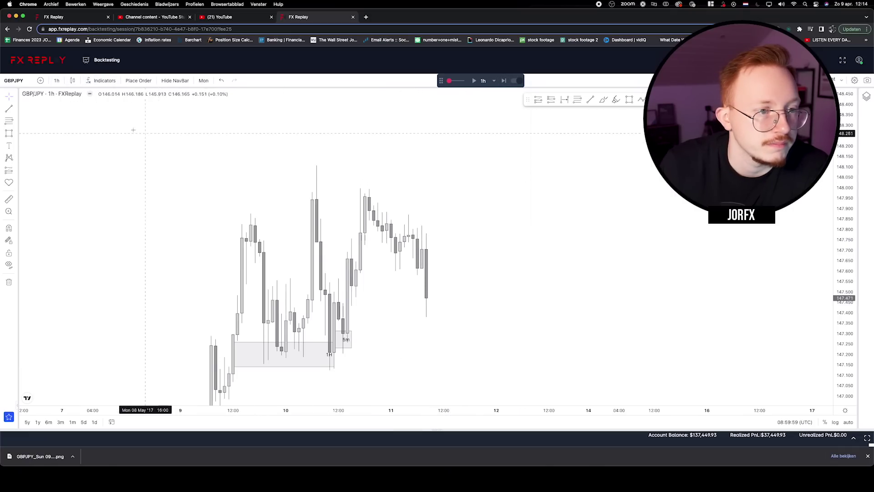
Step: Switch the chart to the 1-hour timeframe and remove all remaining zone drawings
left_click(57, 81)
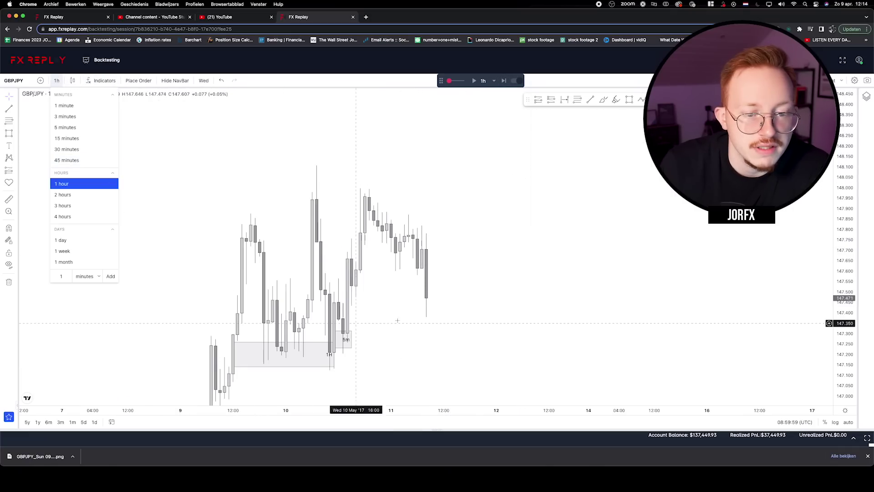
left_click(397, 321)
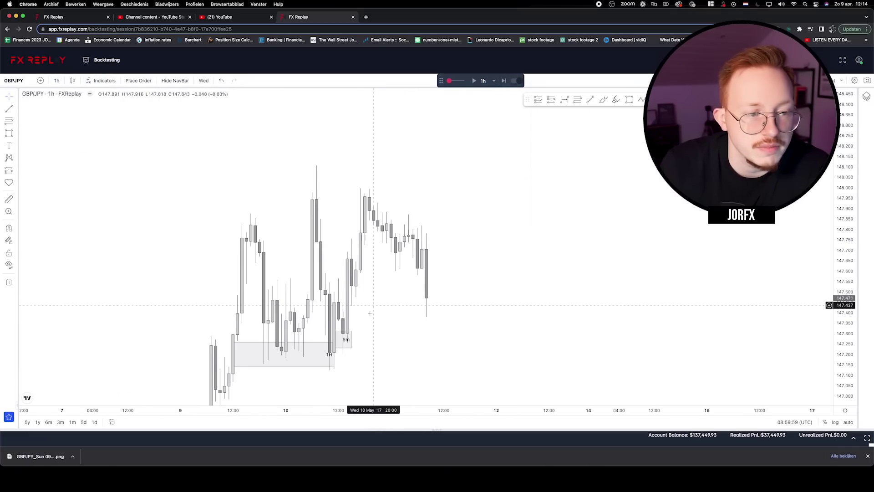
left_click(8, 282)
Step: Set the chart back to the 15-minute timeframe and frame the price action from 9 to 11 May
scroll(361, 336, "right", 5)
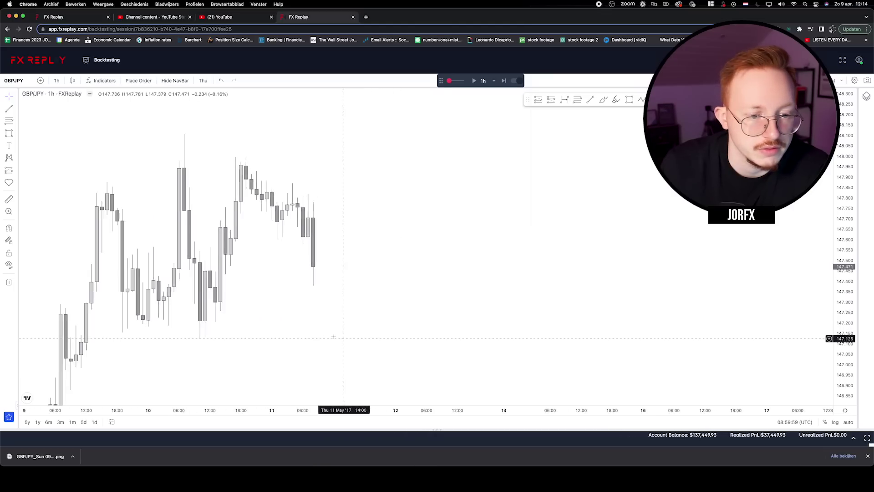
scroll(304, 325, "up", 2)
left_click(55, 81)
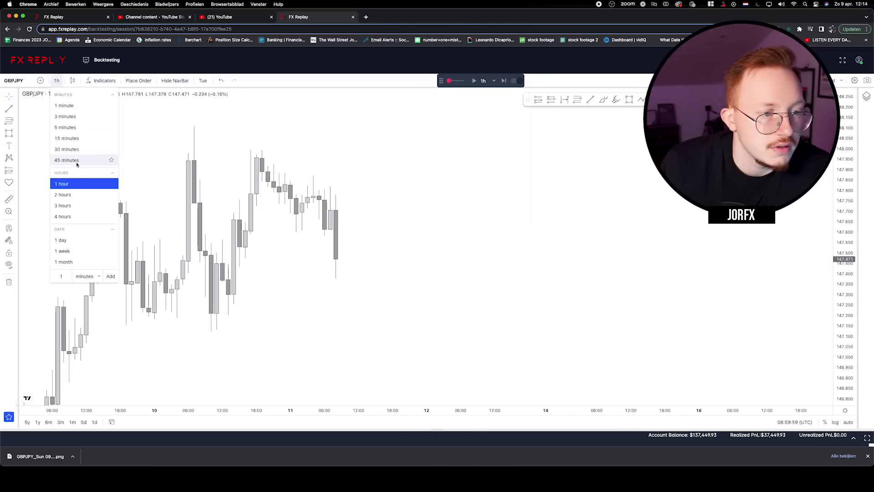
left_click(67, 138)
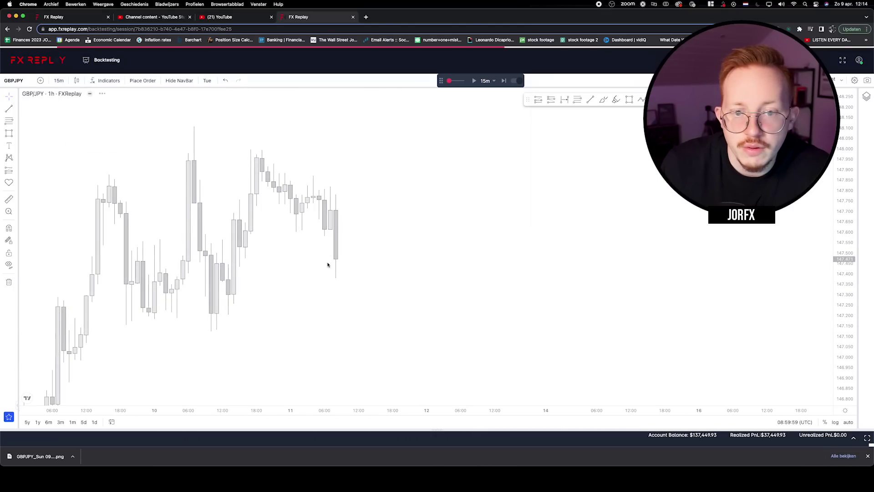
left_click_drag(302, 284, 492, 287)
scroll(569, 290, "down", 5)
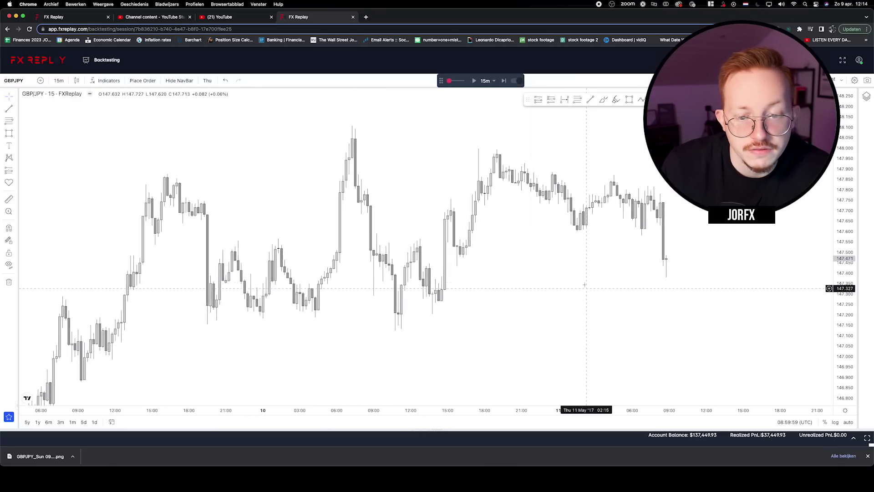
left_click_drag(593, 273, 572, 263)
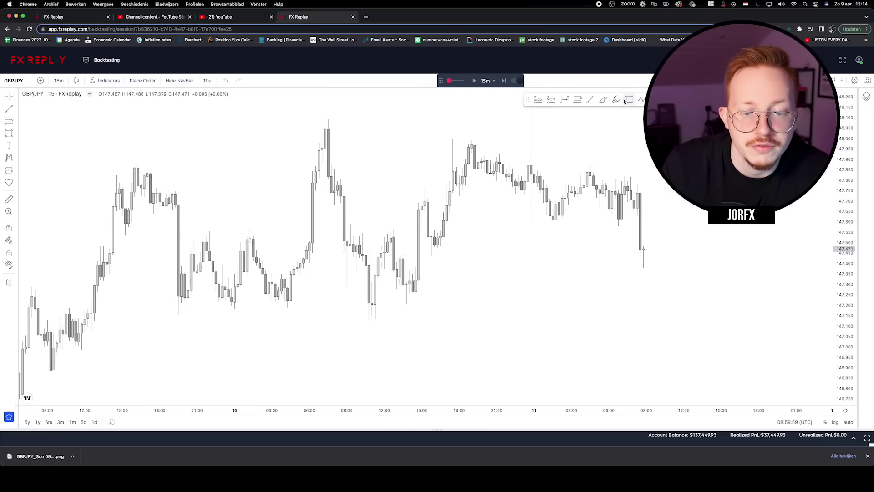
Step: Draw a rectangle over the 10 May order block from about 147.261 to 147.355 and apply the 15m OB template
left_click_drag(412, 273, 800, 292)
left_click(353, 98)
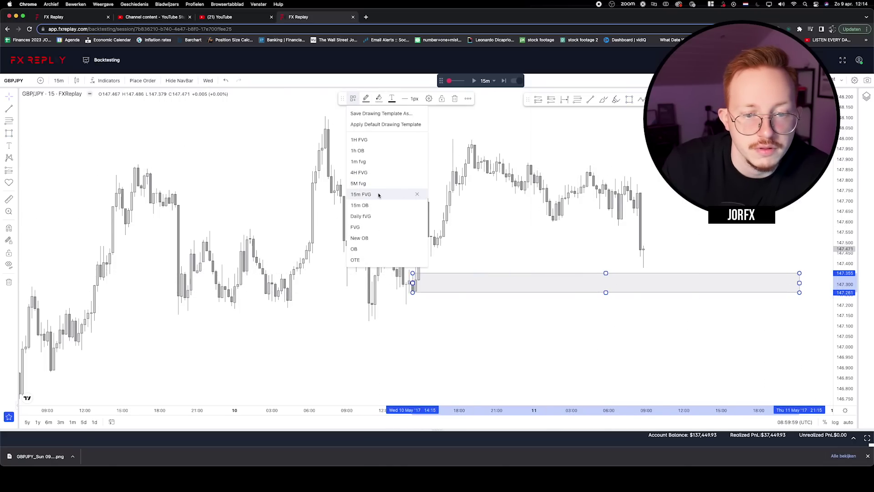
left_click(360, 205)
Step: Advance the 15-minute replay to 11:14:59 on 11 May and review how price reacts to the 15m order block
scroll(455, 183, "right", 5)
left_click(505, 85)
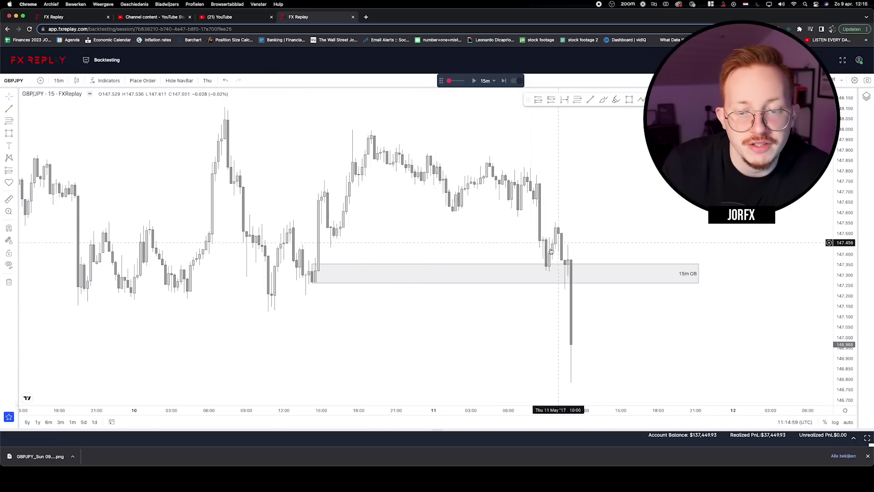
scroll(537, 273, "right", 3)
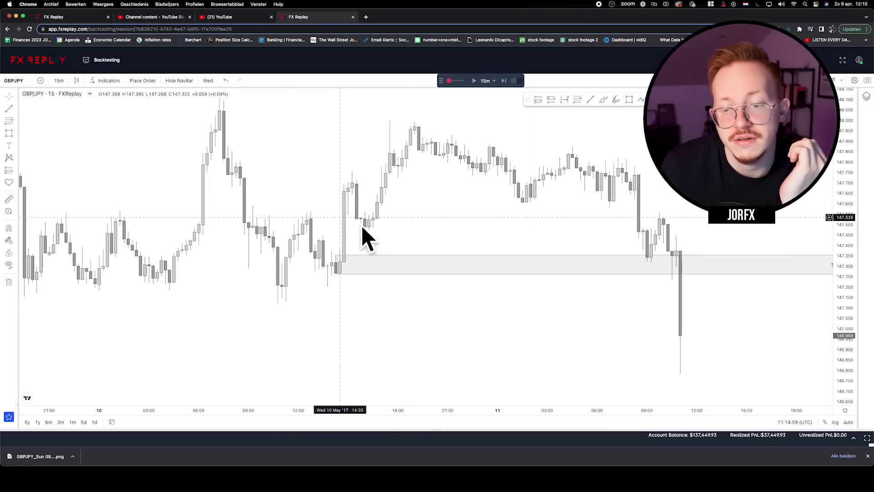
scroll(626, 236, "right", 3)
scroll(585, 234, "left", 5)
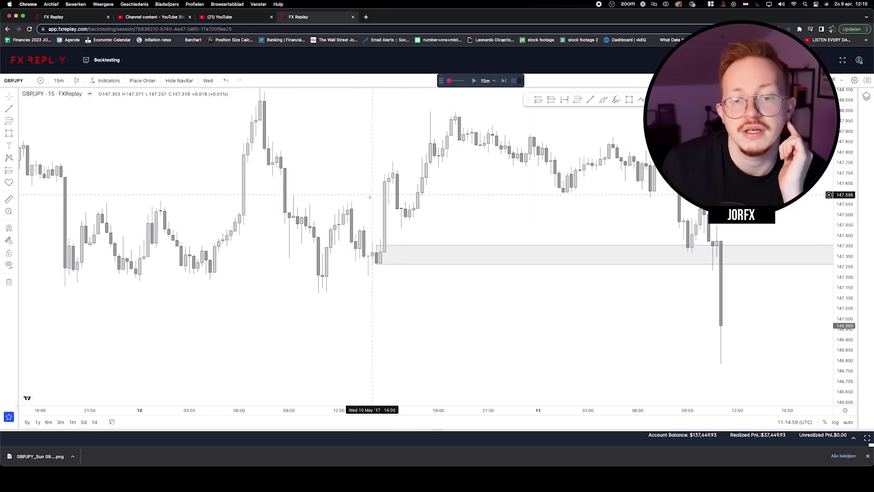
scroll(392, 194, "right", 2)
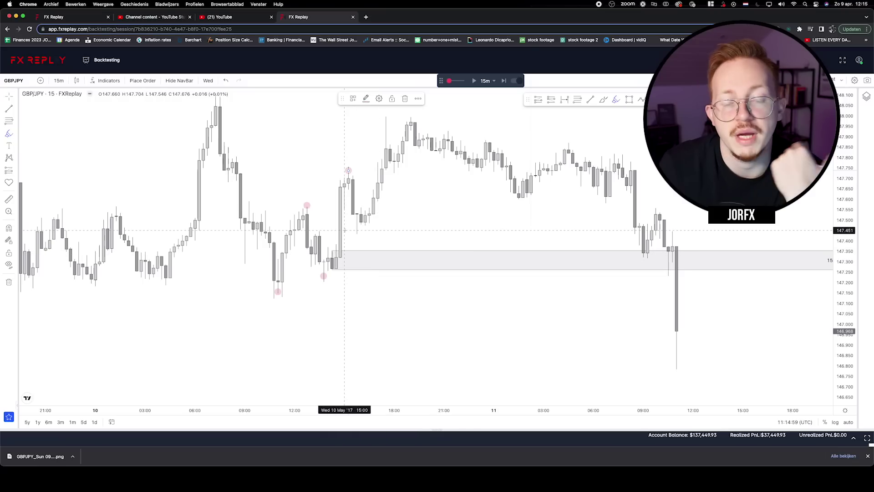
Step: Highlight the gap above the 15m order block, circle the candles reacting there, and mark the gap below the 10 May high
left_click_drag(337, 213, 391, 213)
left_click_drag(334, 242, 362, 244)
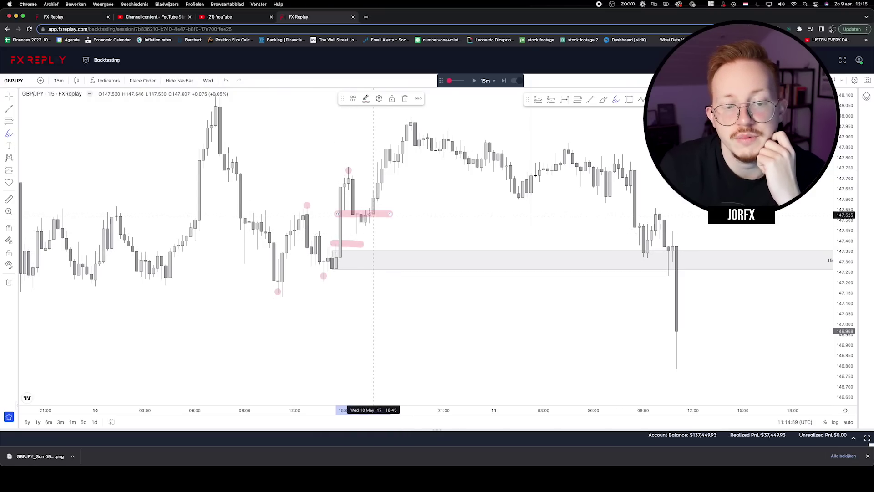
left_click_drag(353, 201, 355, 207)
mouse_move(216, 126)
left_mouse_down()
mouse_move(245, 127)
mouse_move(246, 138)
left_mouse_up()
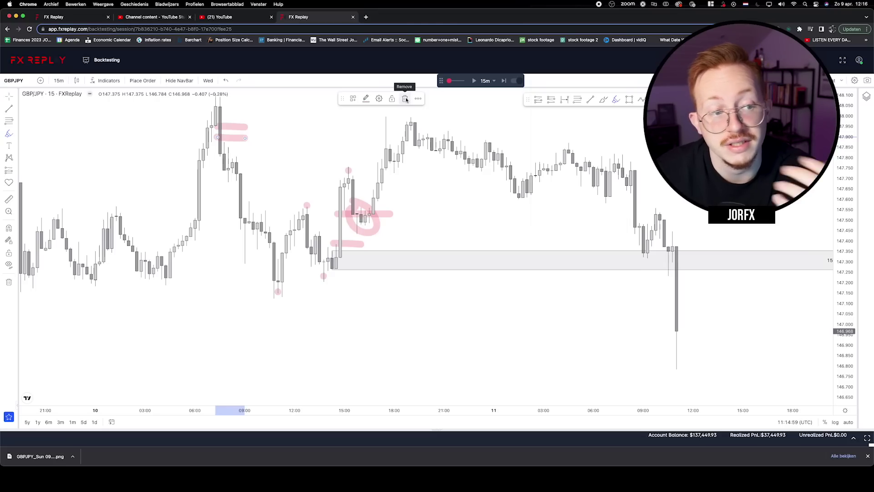
Step: Switch the chart to the 1-hour timeframe and delete the 15m OB rectangle
left_click(59, 80)
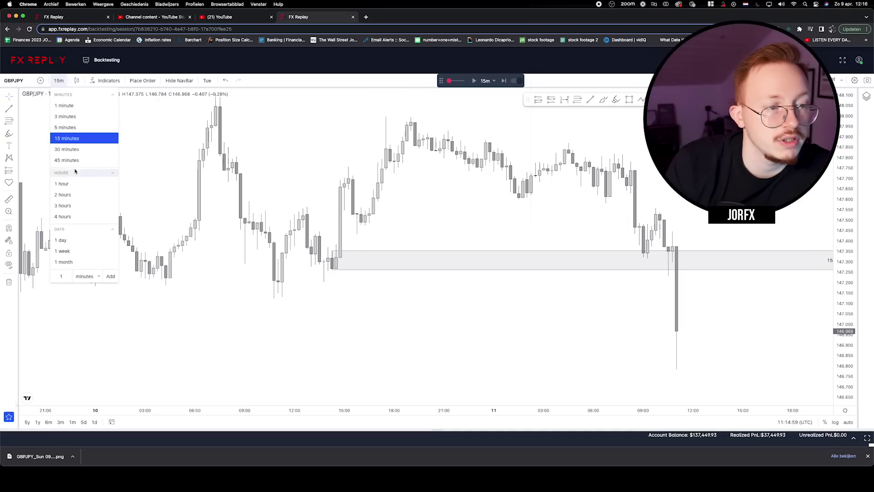
left_click(73, 183)
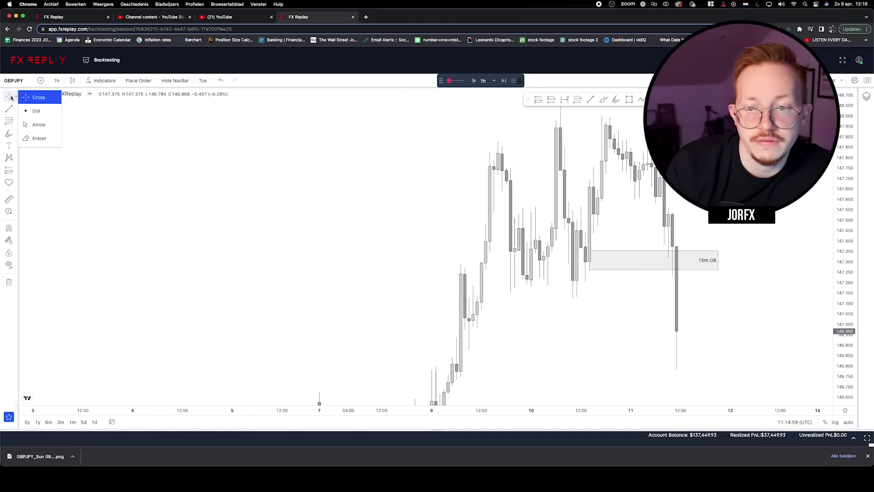
left_click_drag(727, 209, 654, 212)
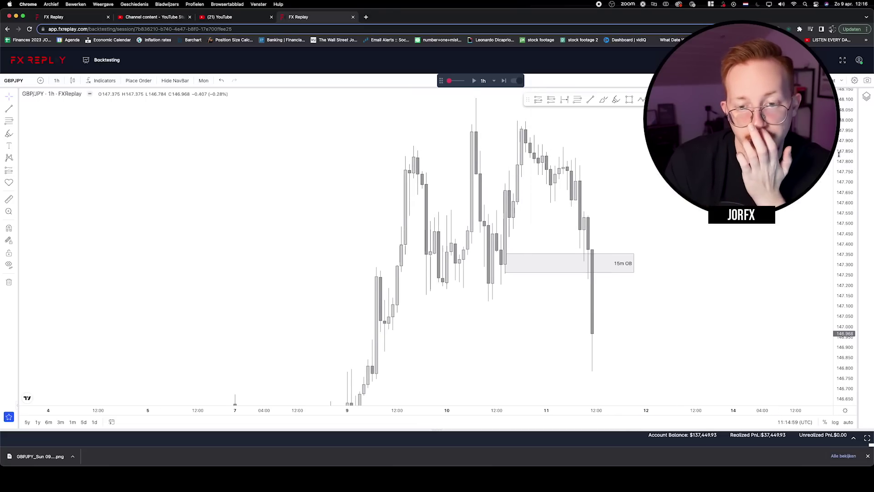
scroll(584, 143, "right", 3)
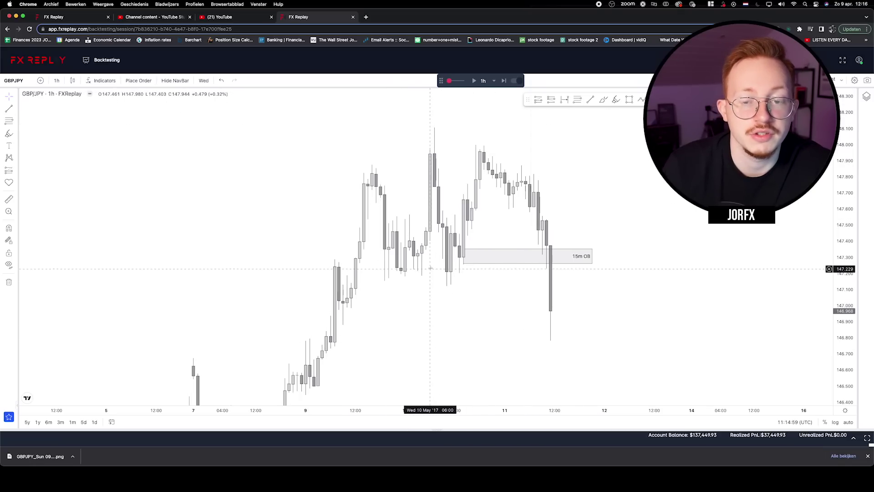
left_click_drag(680, 228, 652, 234)
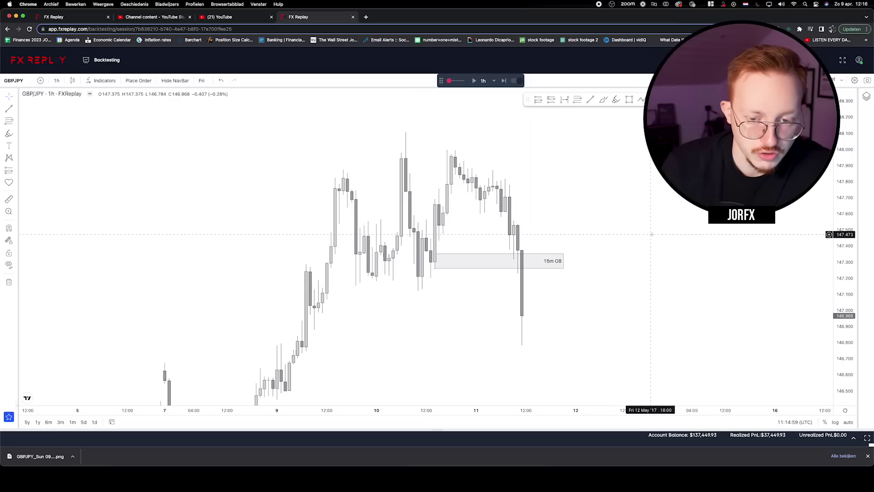
key("BackSpace")
Step: Draw a rectangle over the 11 May order block from about 147.615 to 147.814 and apply the 1h OB template
scroll(618, 113, "right", 3)
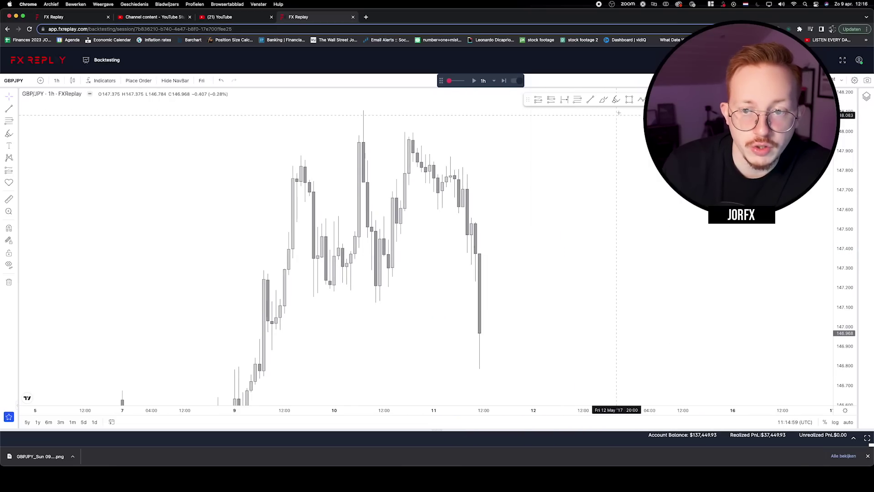
mouse_move(463, 206)
left_mouse_down()
mouse_move(589, 182)
mouse_move(604, 168)
left_mouse_up()
left_click(353, 98)
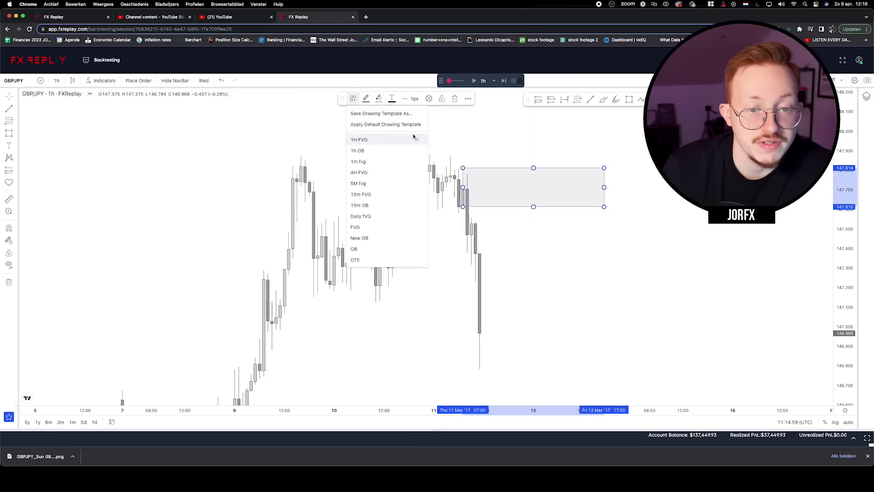
left_click(377, 151)
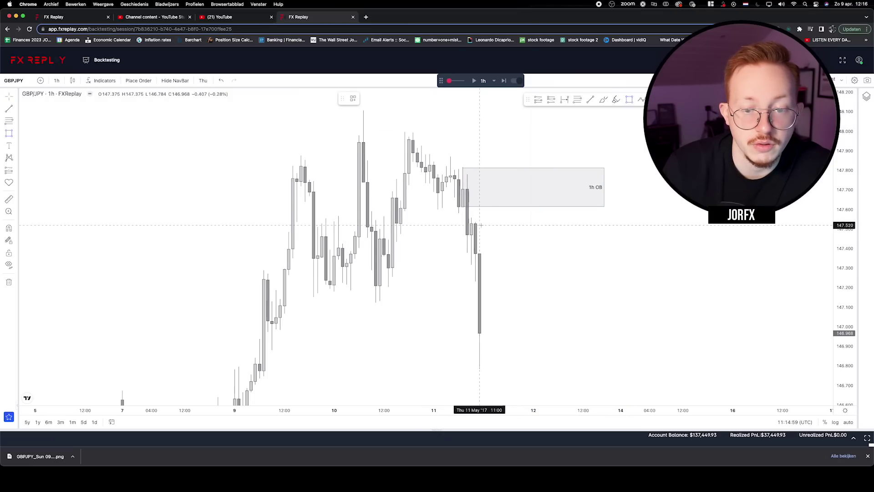
Step: Mark a lower order block from about 147.330 to 147.566 with the 1h OB template and extend it to the upper block's end
left_click_drag(471, 263, 596, 216)
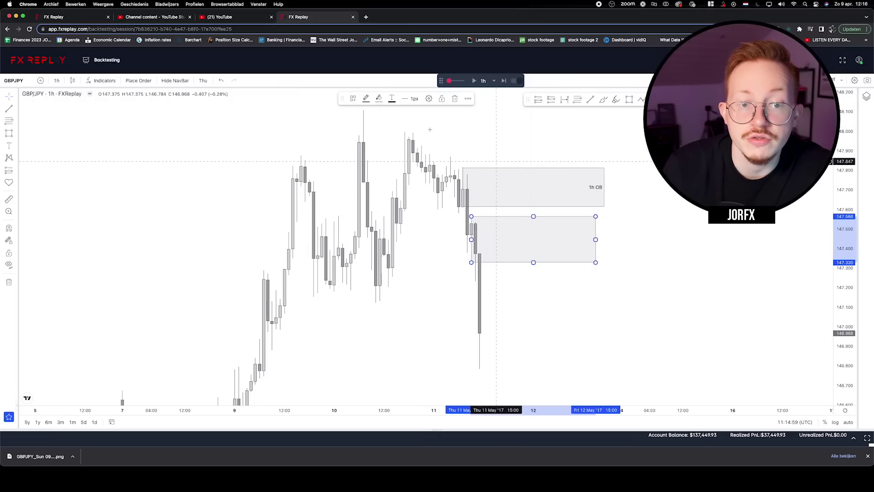
left_click(353, 98)
left_click(378, 143)
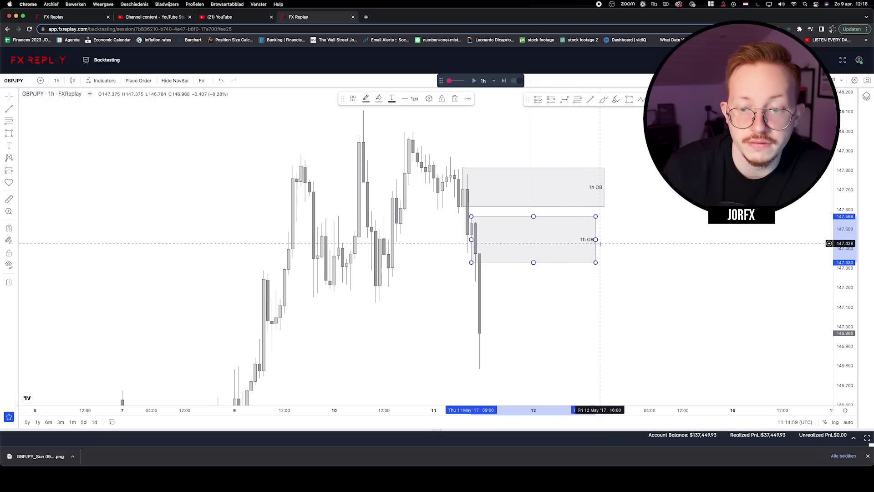
left_click_drag(597, 240, 608, 239)
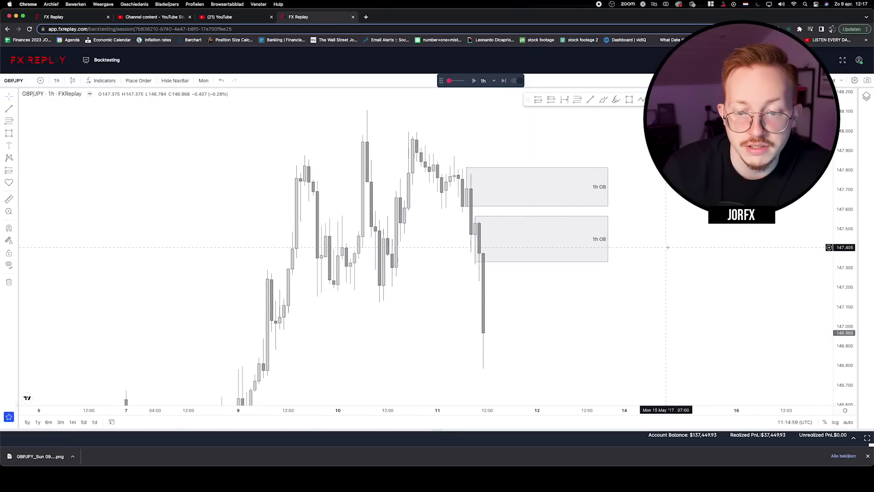
left_click(547, 262)
mouse_move(542, 261)
left_mouse_down()
mouse_move(543, 272)
mouse_move(551, 250)
left_mouse_up()
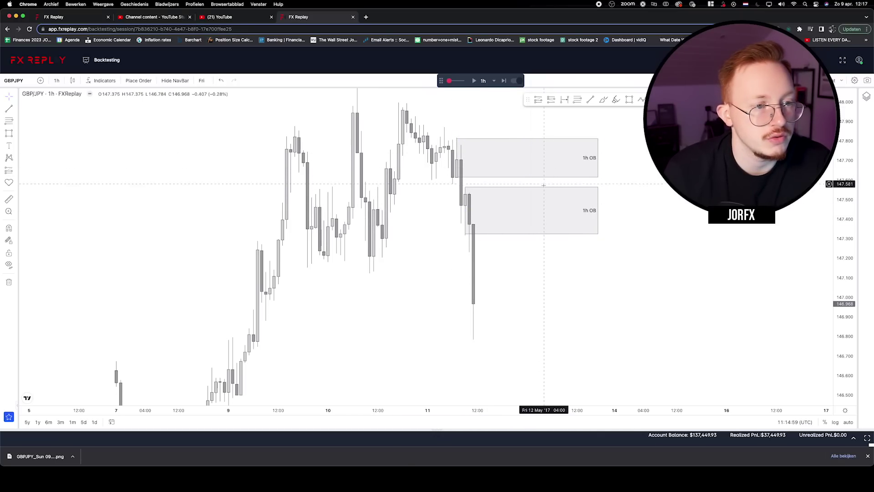
Step: Switch the chart to the 15-minute timeframe and advance the replay to 11:44:59 on 11 May
left_click(55, 81)
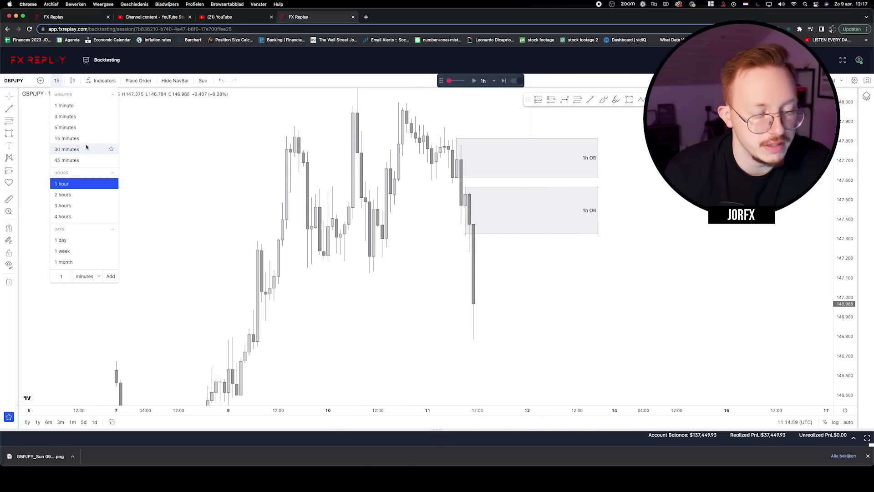
left_click(86, 138)
scroll(416, 260, "left", 3)
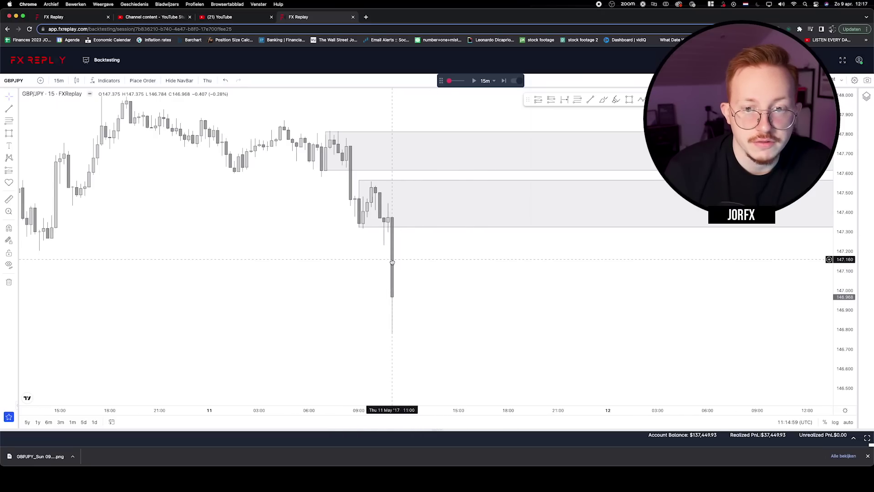
left_click(504, 81)
left_click(504, 81)
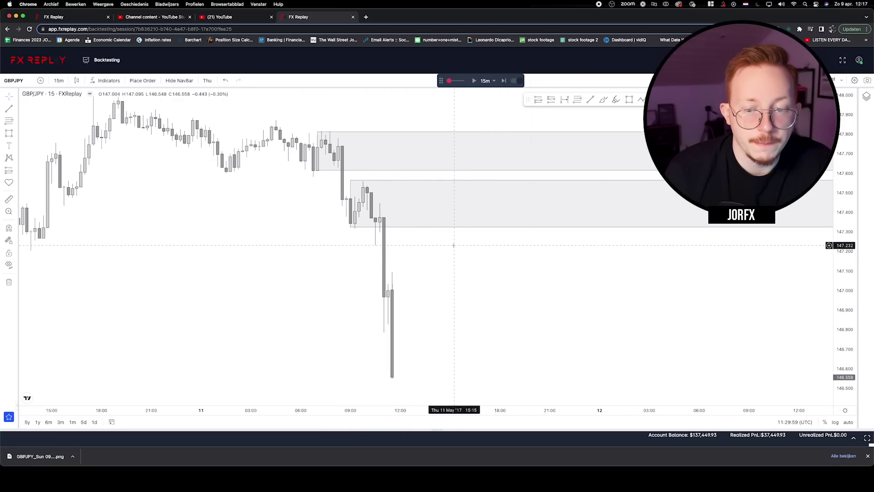
scroll(454, 246, "down", 3)
Step: Switch the chart to the 1-hour timeframe and advance the replay to 16:59:59 on 11 May
left_click(56, 80)
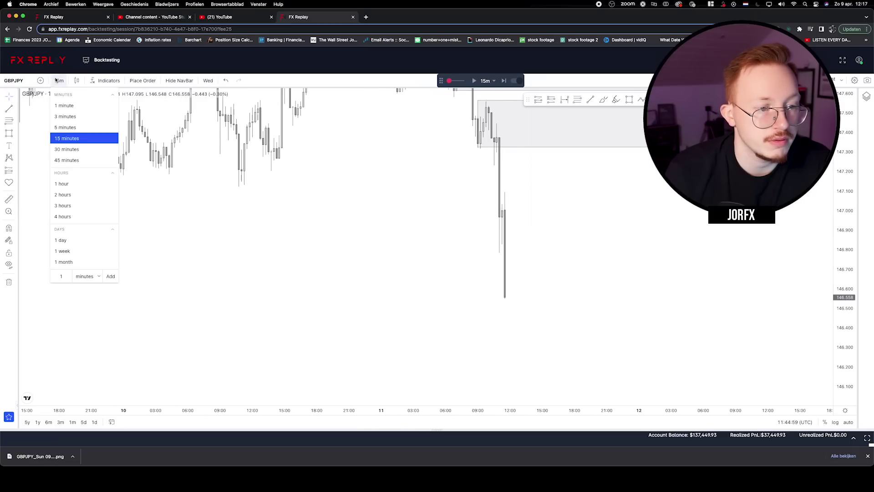
left_click(64, 194)
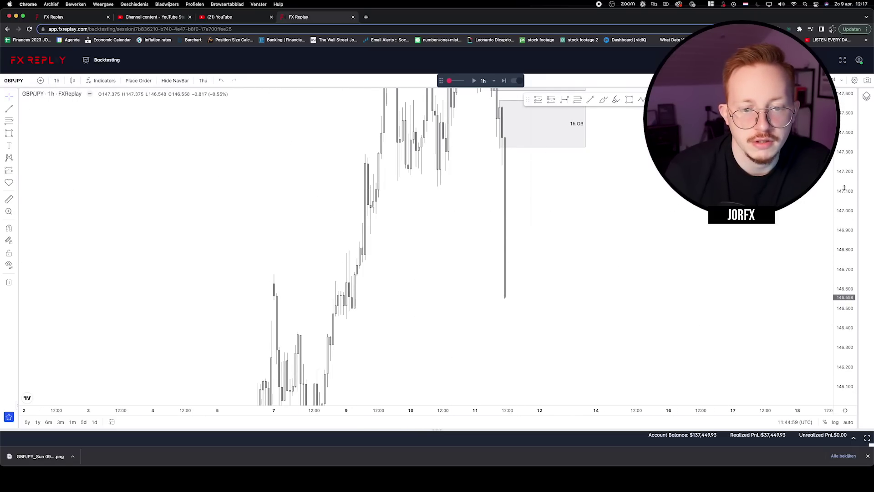
left_click(505, 84)
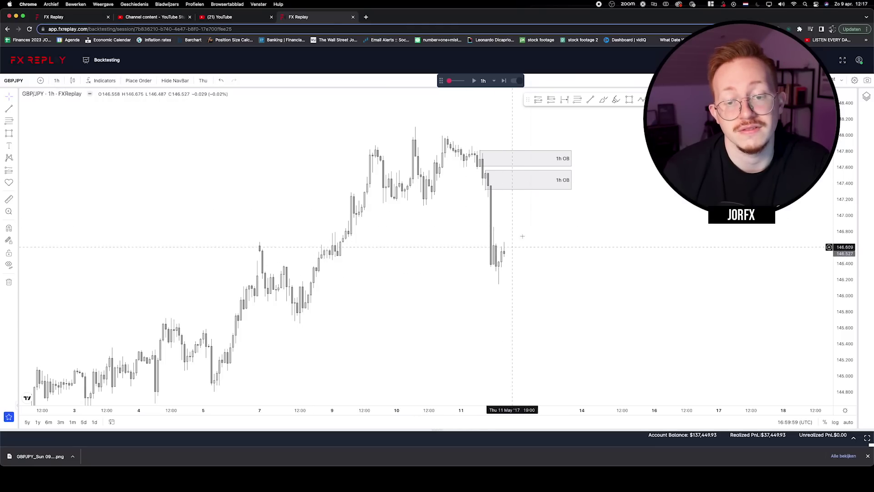
Step: Draw a rectangle over the gap below the 1h OBs from about 146.852 to 147.235 and apply the 1H FVG template
left_click(553, 177)
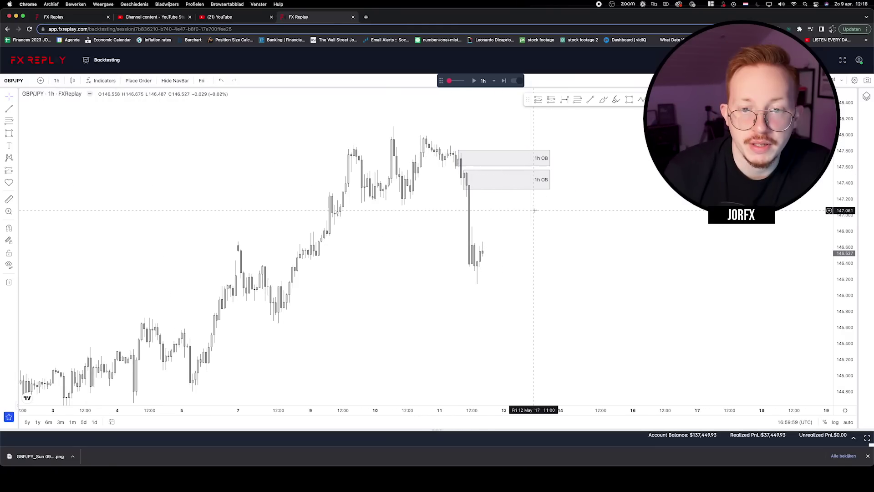
scroll(578, 213, "up", 2)
scroll(578, 217, "left", 1)
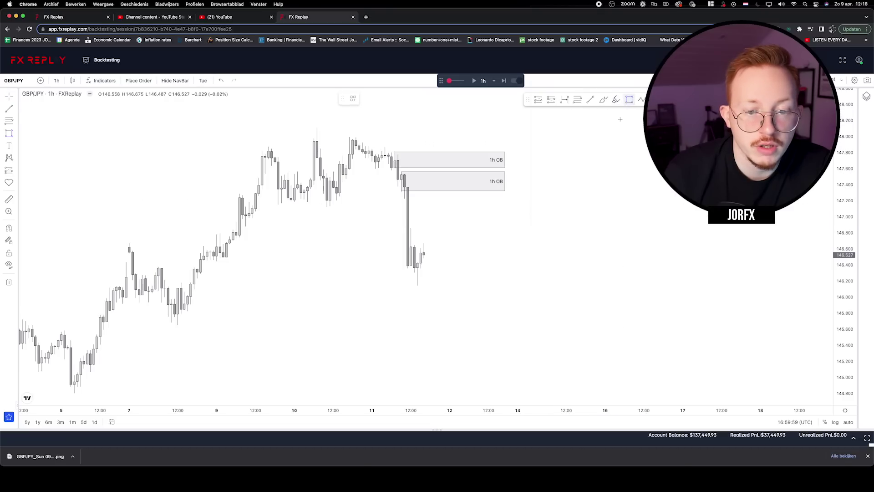
left_click_drag(407, 229, 534, 201)
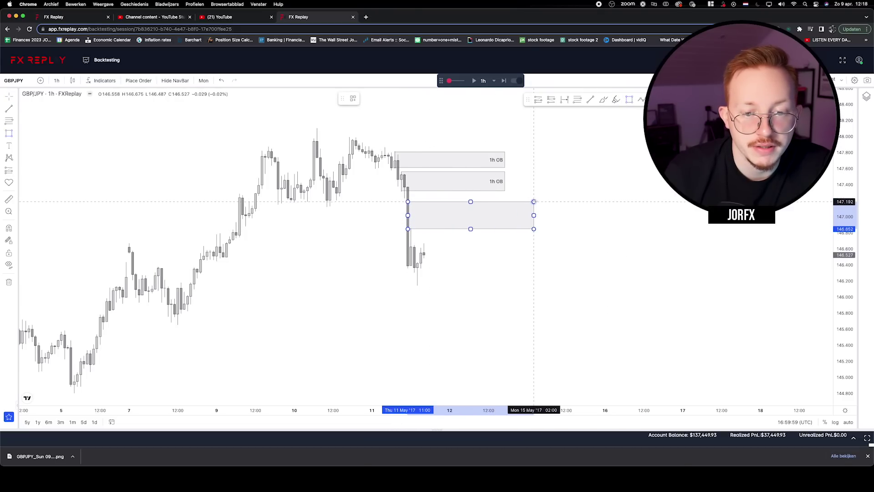
left_click(352, 98)
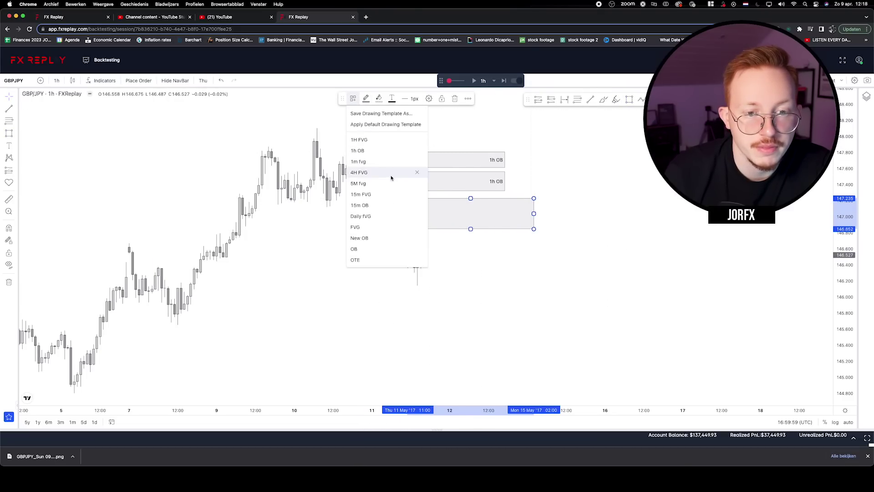
left_click(359, 140)
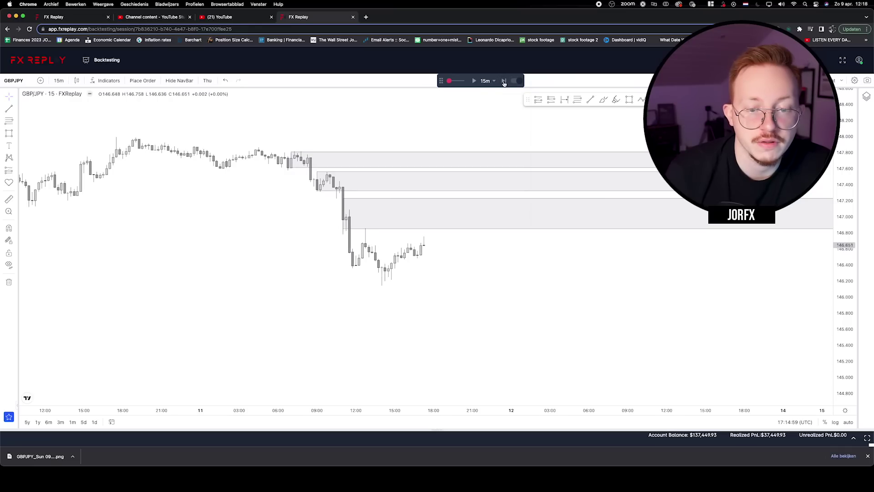
Step: Advance the replay to 09:59:59 on 12 May, alternating between the 15-minute and 1-hour timeframes
left_click(504, 81)
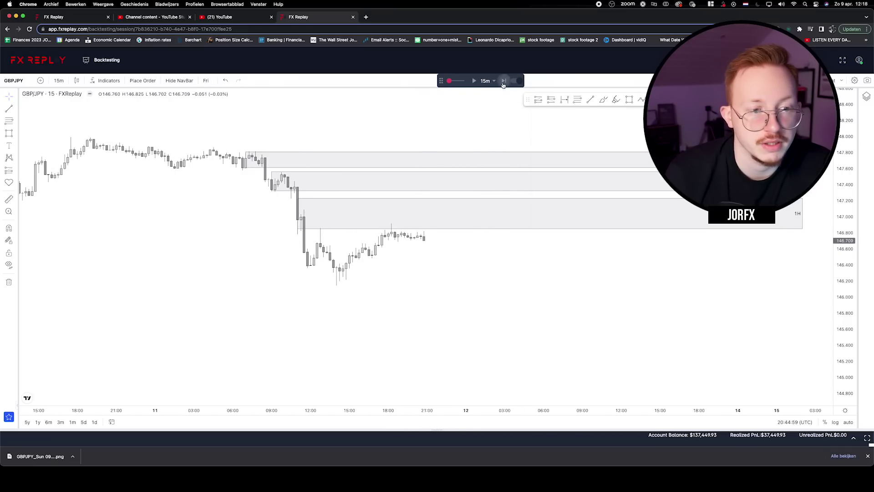
left_click(504, 80)
left_click(58, 81)
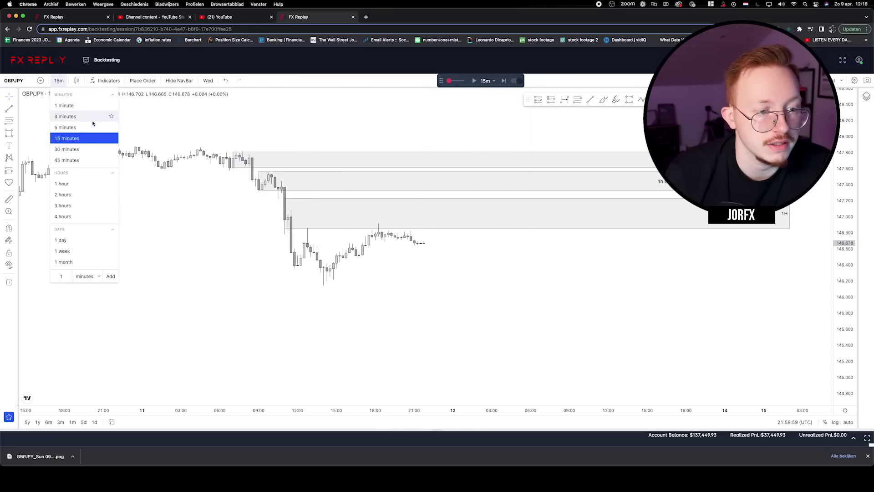
left_click(73, 183)
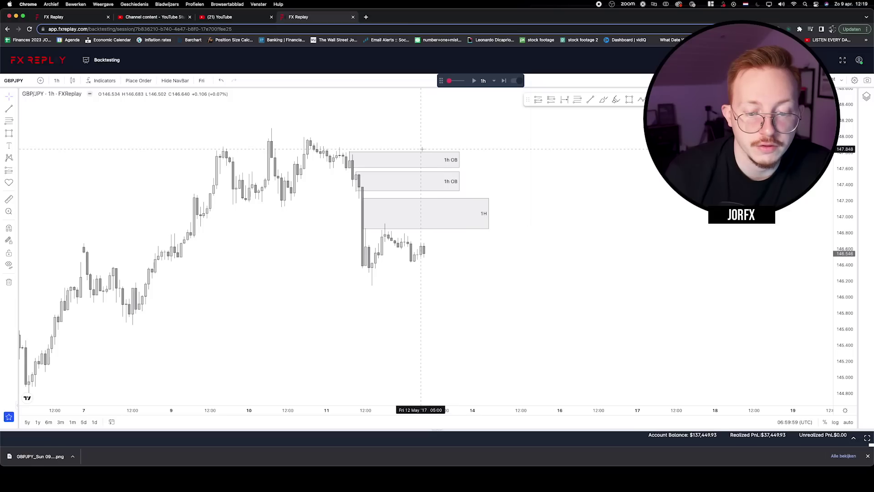
left_click(504, 81)
left_click(503, 80)
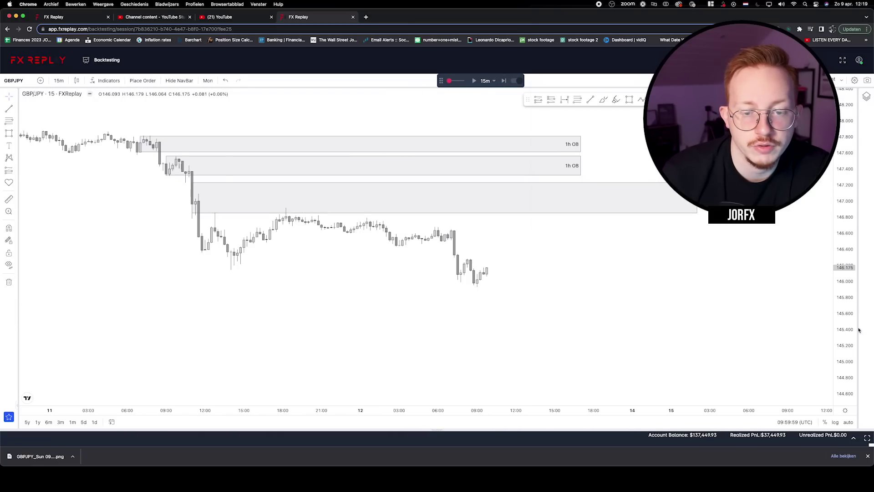
Step: Examine the 12 May drop below the 1H gap on the 15-minute chart and advance the replay to 15:29:59
left_click_drag(845, 332, 842, 293)
scroll(817, 293, "down", 3)
left_click_drag(559, 241, 529, 229)
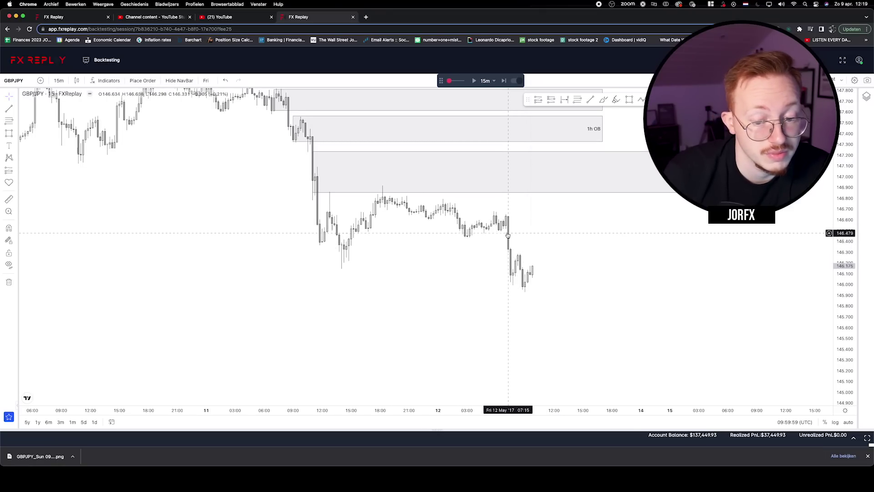
scroll(549, 242, "right", 5)
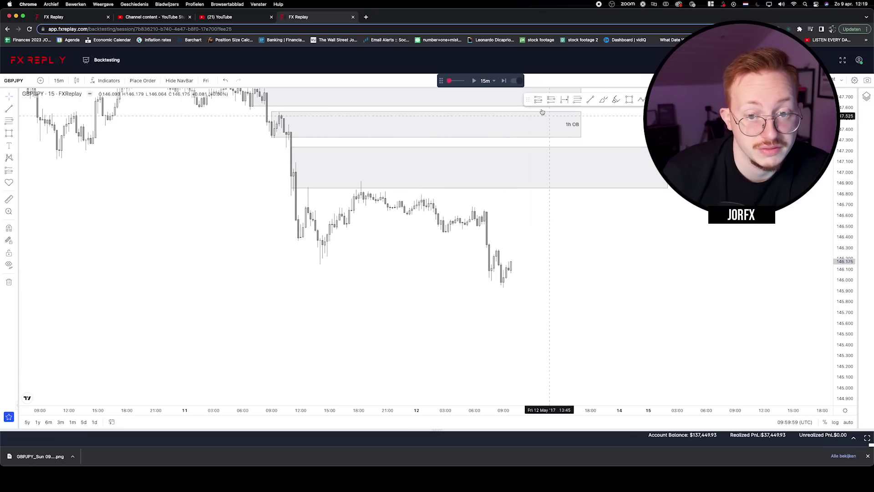
left_click(503, 80)
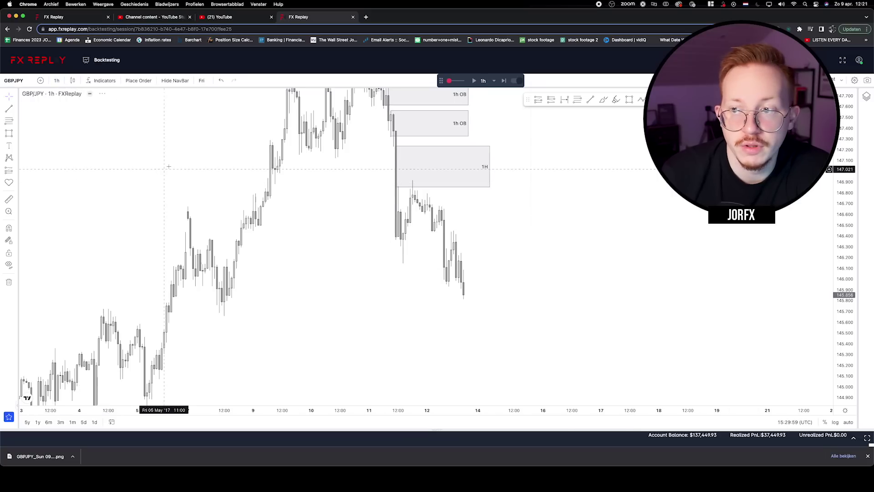
Step: Review the 1-hour downtrend and advance the replay to the market open at 21:00 on 14 May
scroll(435, 219, "up", 3)
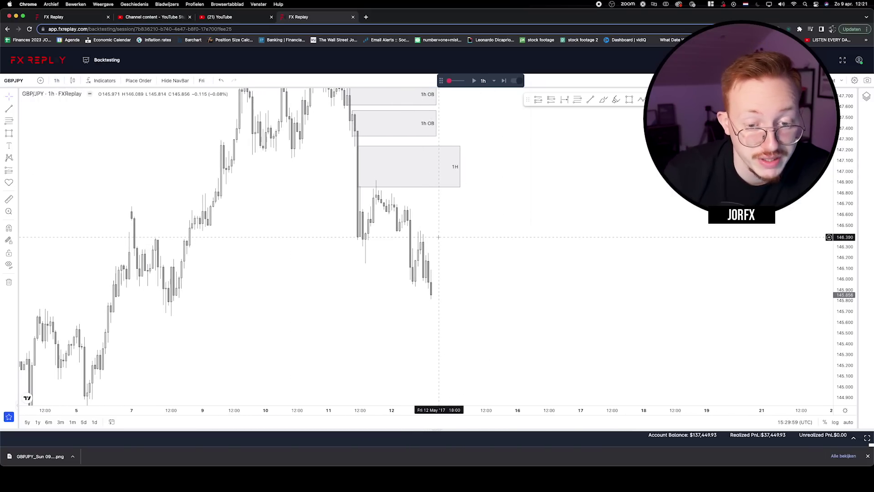
left_click_drag(436, 236, 454, 225)
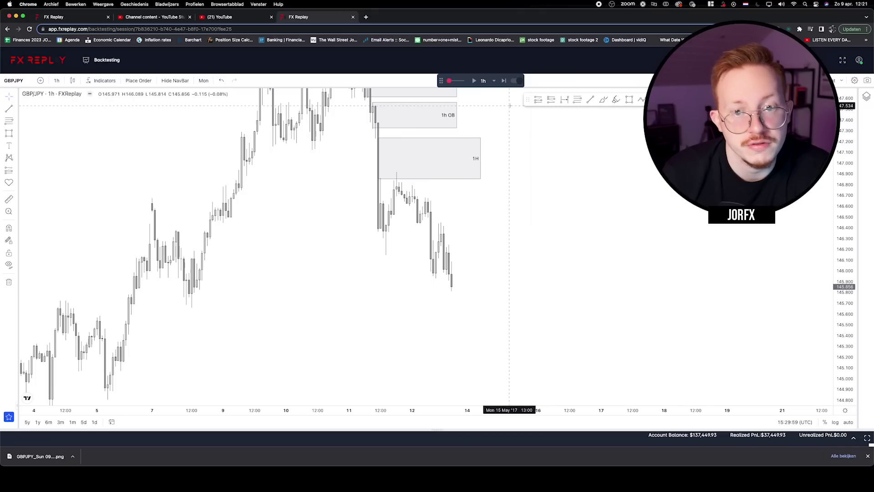
left_click(504, 81)
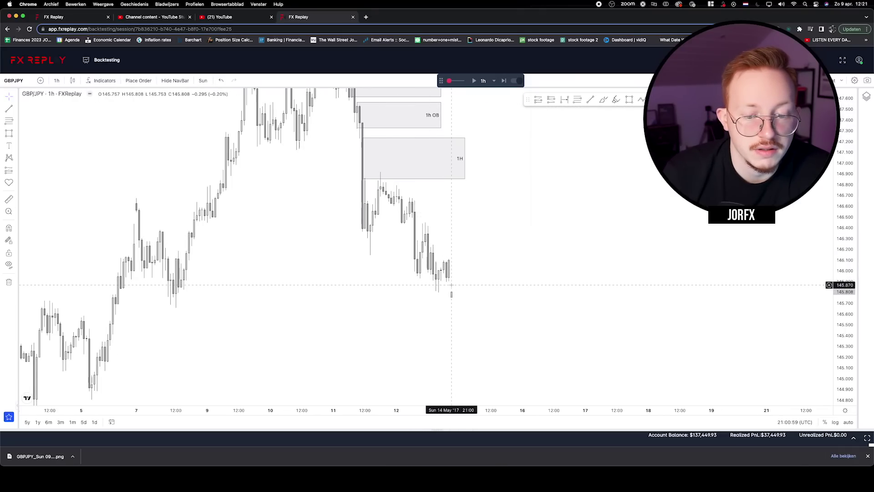
Step: Place a short position on the 15-minute chart at 12 May 10:30 with entry 146.350, stop 146.664 and target 145.816
left_click(56, 80)
left_click(77, 138)
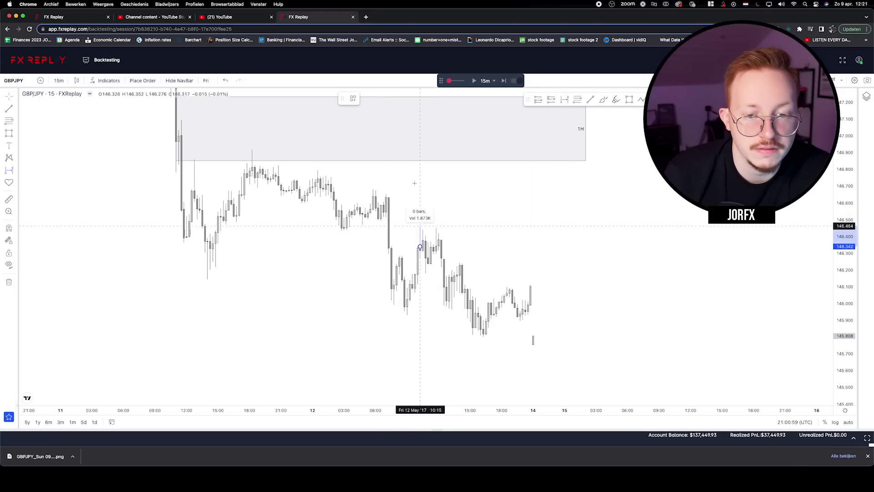
left_click(415, 205)
left_click(442, 98)
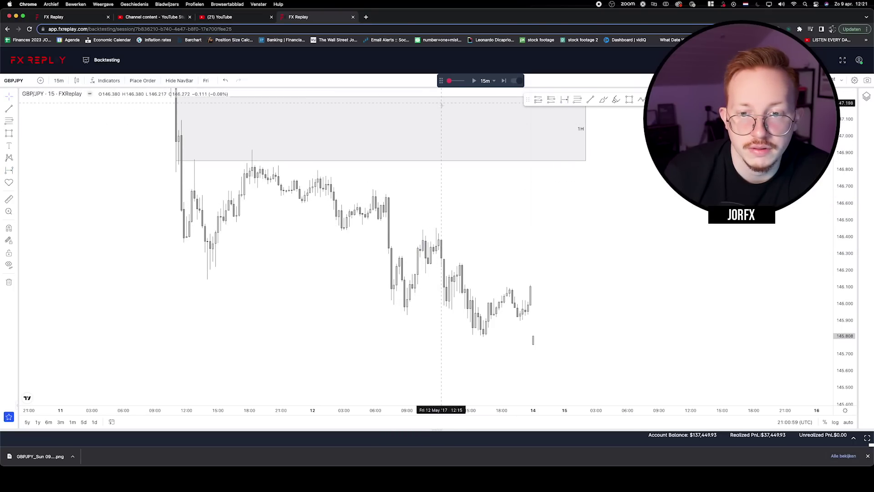
left_click(564, 100)
left_click(423, 242)
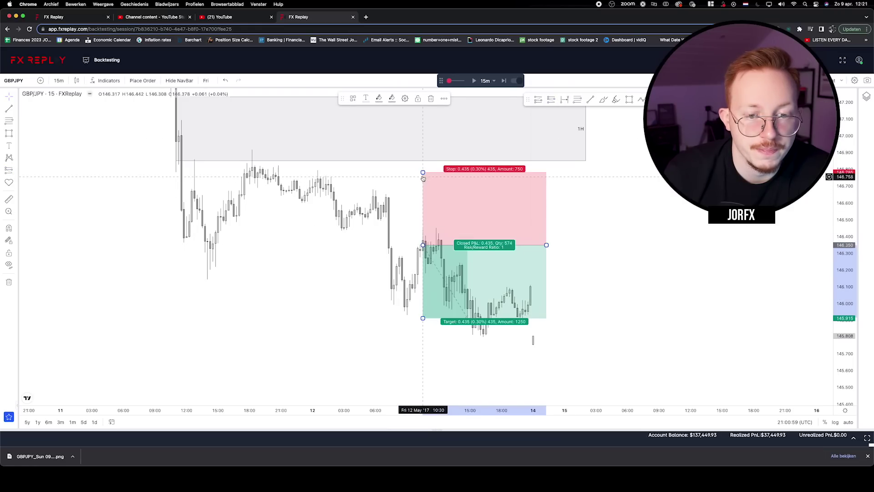
left_click_drag(423, 174, 423, 192)
left_click_drag(423, 318, 423, 335)
left_click(314, 314)
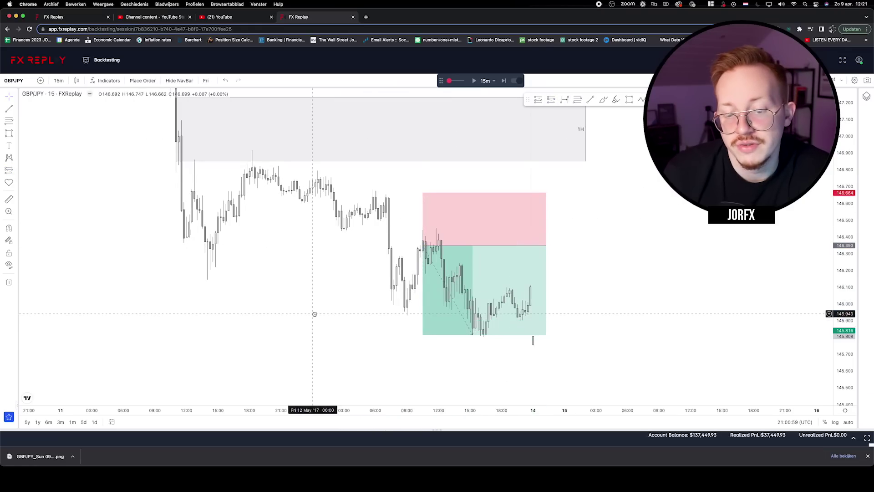
left_click_drag(314, 314, 307, 299)
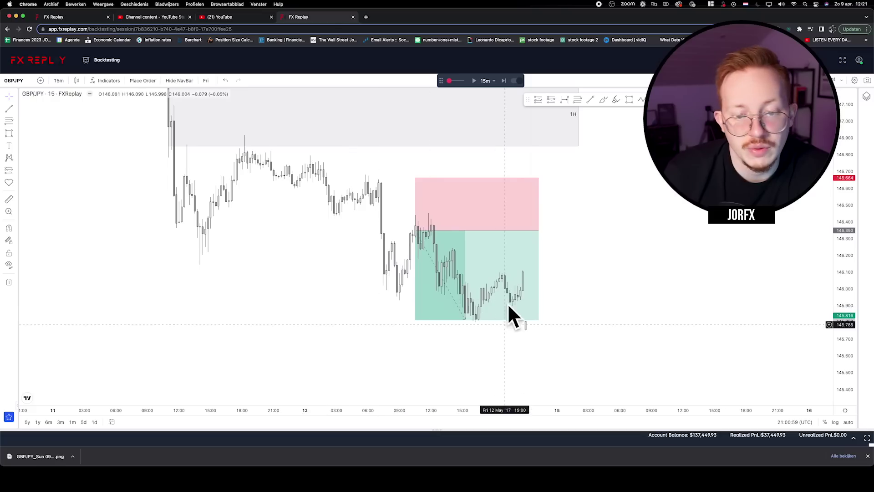
Step: Delete the 12 May short position and return the chart to the 1-hour timeframe
left_click(462, 255)
left_click(430, 99)
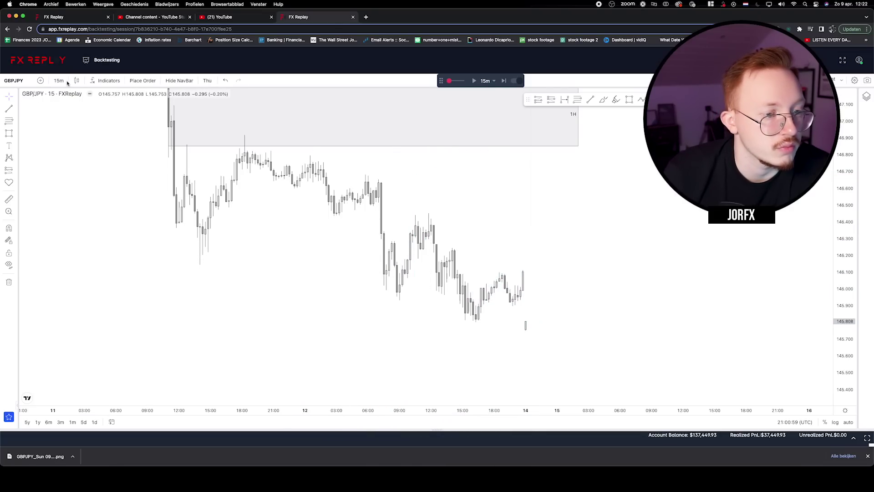
left_click(67, 83)
left_click(73, 186)
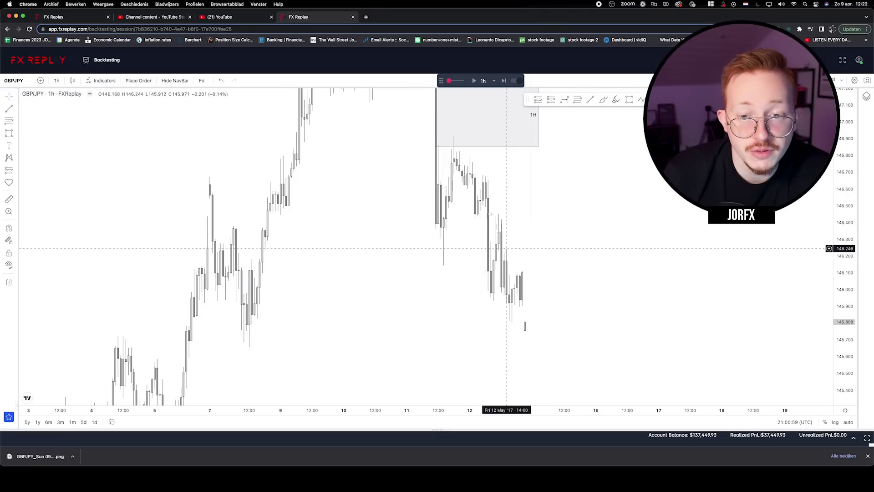
Step: Advance the replay to 09:59:59 on 15 May and extend the 1H gap rectangle to about 22:00 that day
left_click_drag(580, 194, 562, 328)
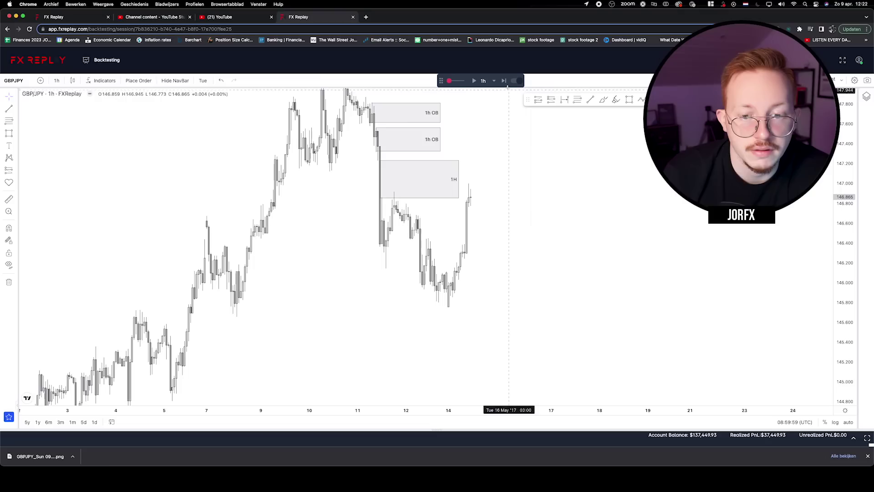
left_click(503, 80)
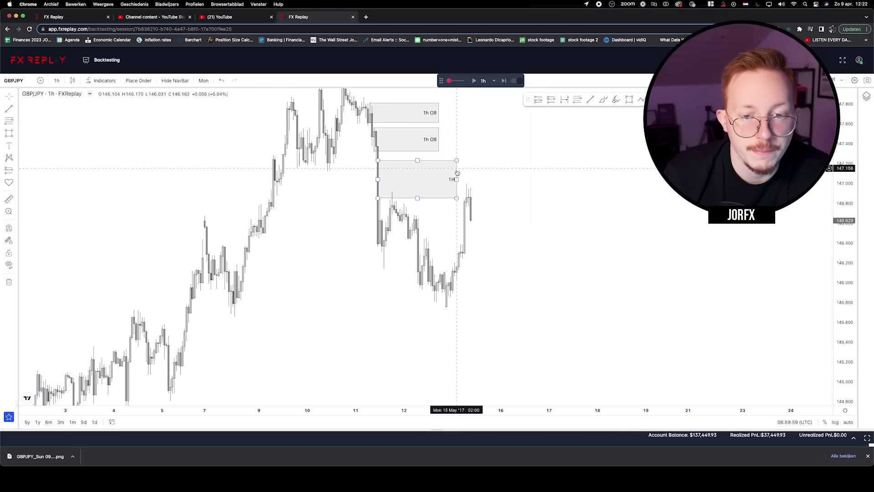
left_click_drag(456, 179, 497, 178)
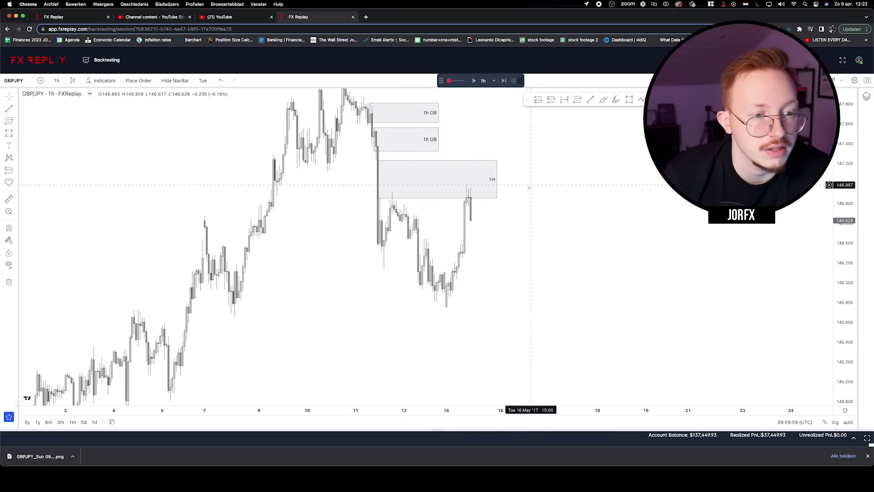
Step: Place a short position on the 15-minute chart at 15 May 09:45 with entry 146.740 and stop 147.040
left_click(57, 80)
left_click(61, 137)
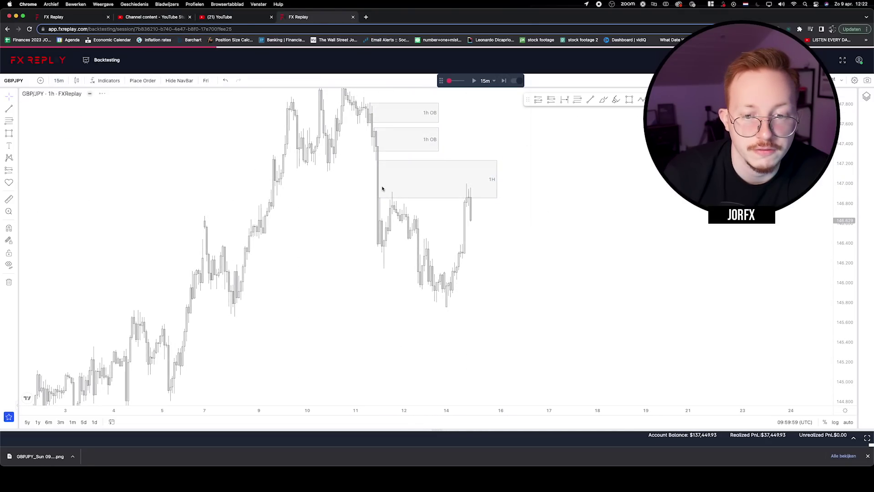
left_click_drag(521, 212, 536, 233)
left_click_drag(845, 283, 844, 228)
scroll(546, 228, "up", 3)
left_click_drag(285, 217, 321, 251)
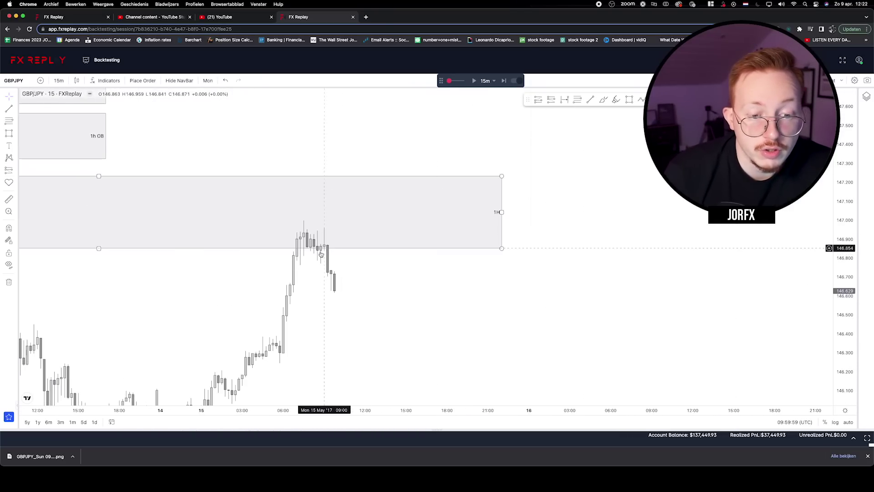
left_click_drag(389, 276, 475, 297)
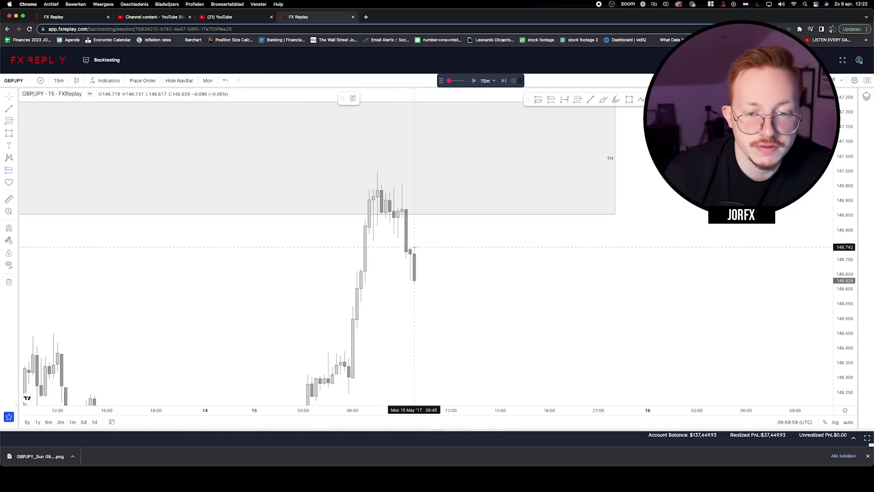
left_click(414, 248)
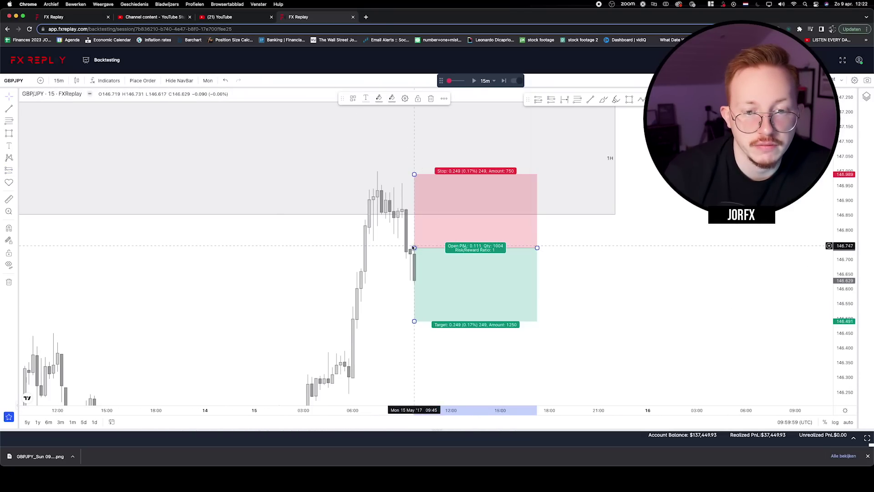
left_click_drag(415, 175, 414, 160)
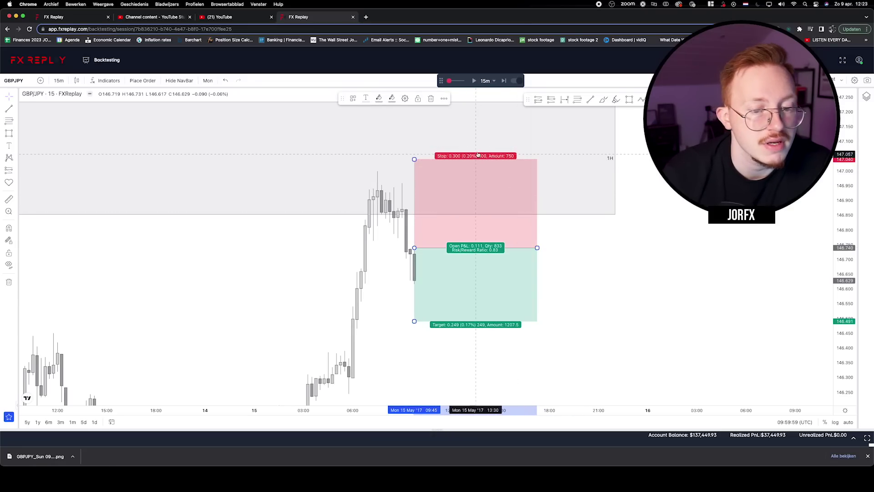
left_click_drag(611, 276, 617, 234)
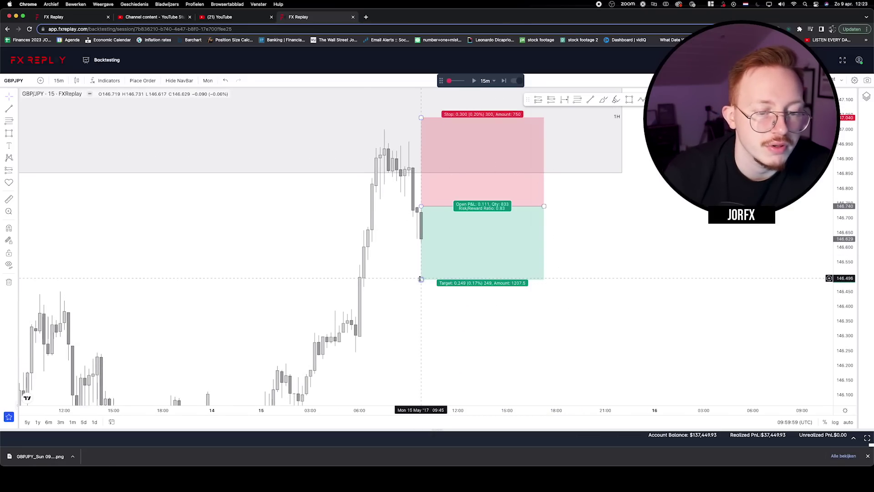
Step: Use the lows on the 1-hour chart to set the short position's target to 146.061
scroll(500, 279, "down", 3)
left_click_drag(501, 279, 541, 258)
left_click(58, 80)
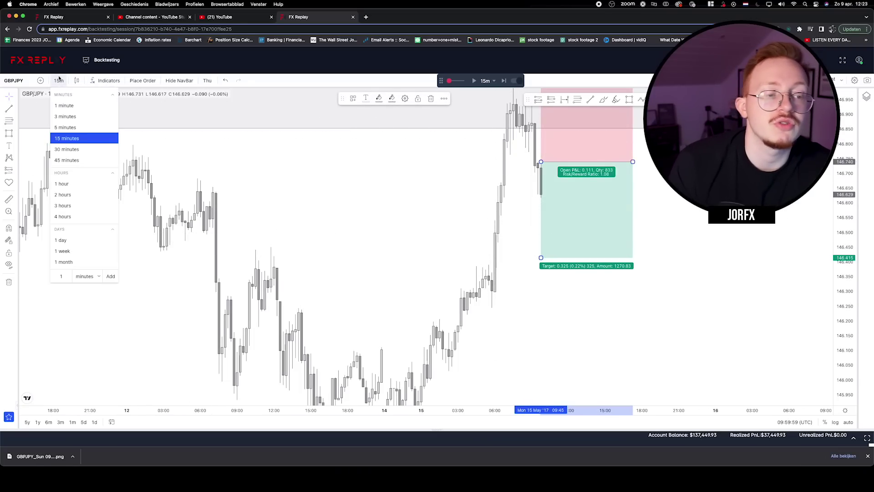
left_click(80, 182)
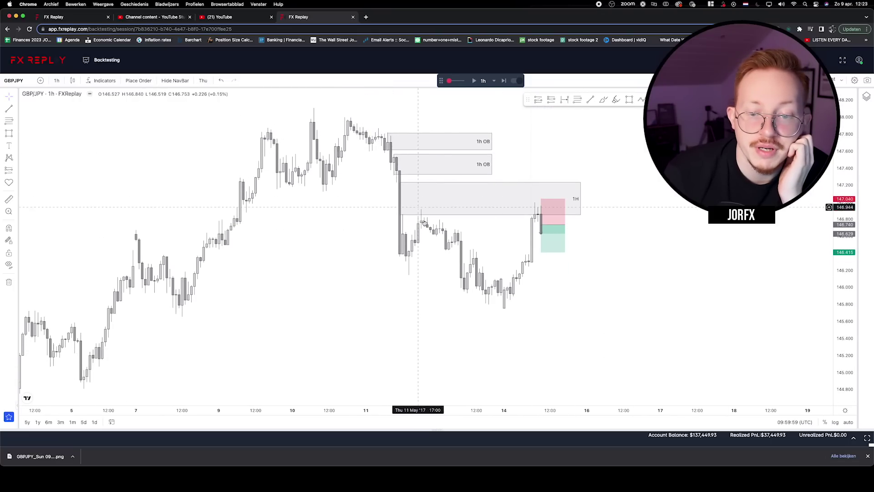
scroll(509, 210, "up", 1)
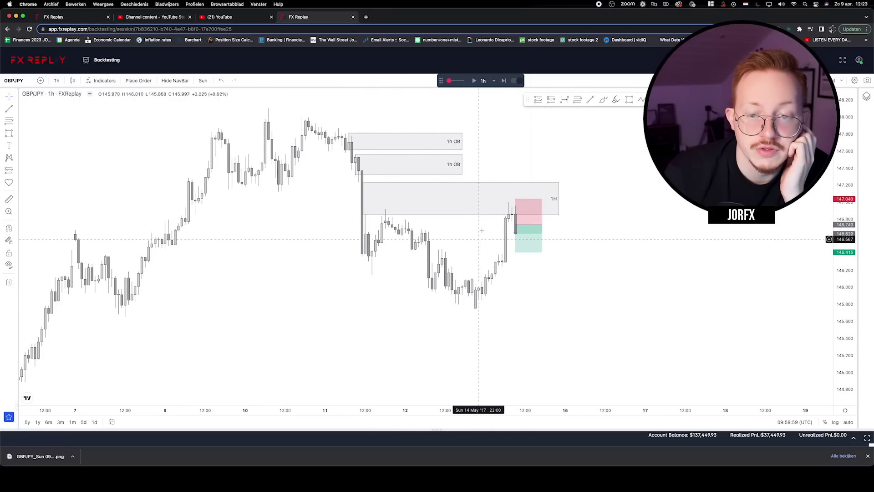
left_click(524, 249)
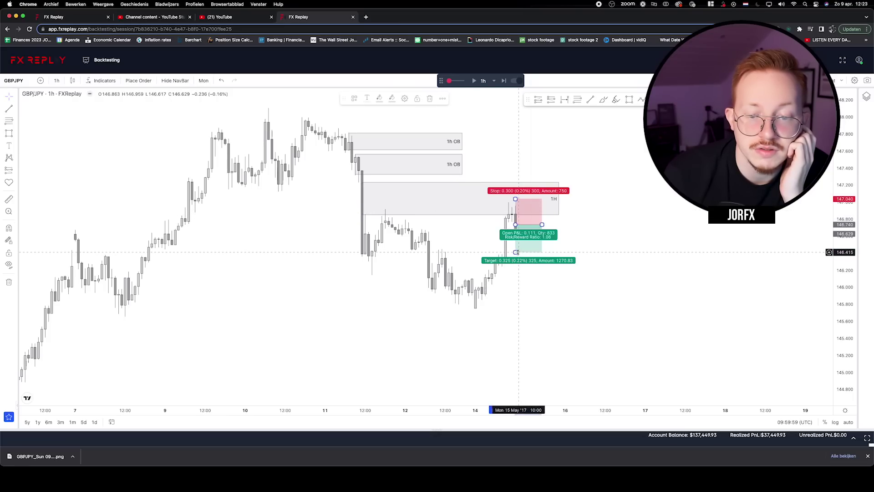
left_click_drag(516, 252, 517, 309)
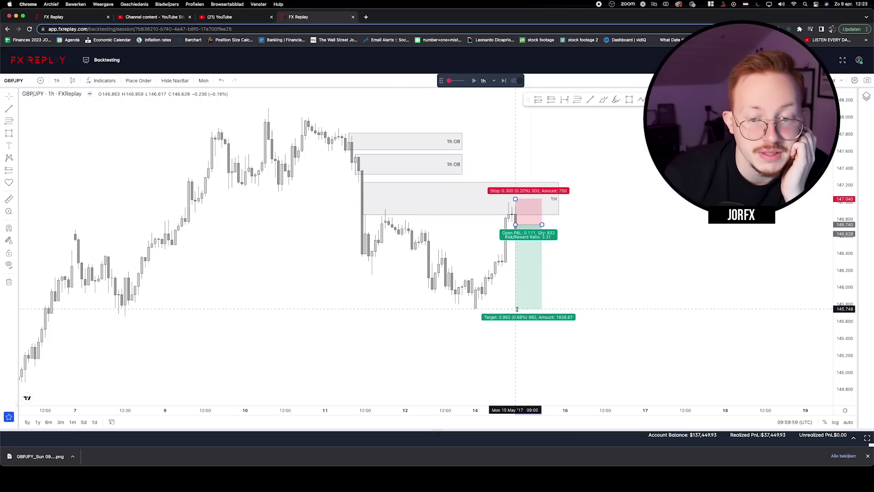
scroll(517, 309, "up", 1)
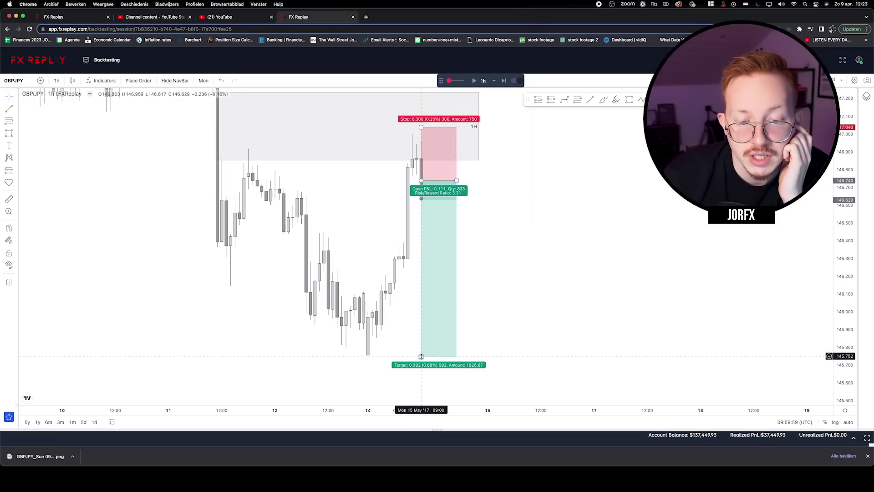
left_click_drag(421, 357, 407, 301)
left_click(385, 320)
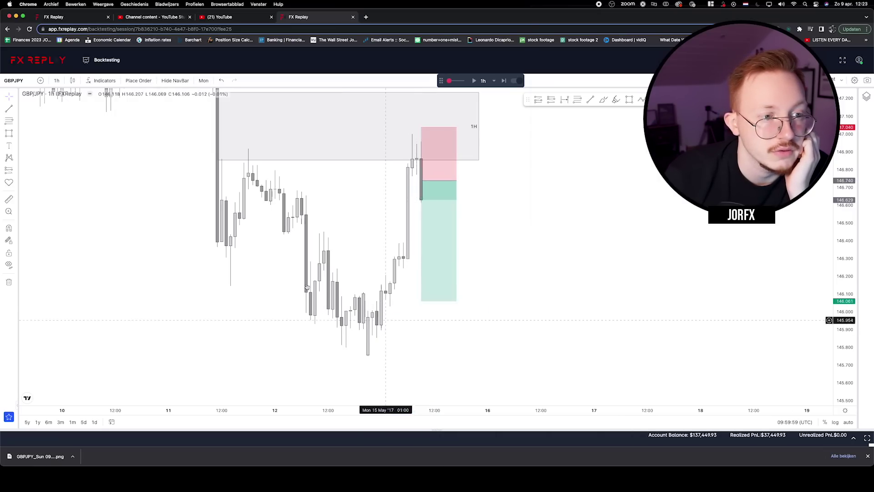
Step: Place a 1% risk market sell order from the 15-minute chart with price 146.74, take profit 146.061 and stop loss 147.04
left_click(56, 81)
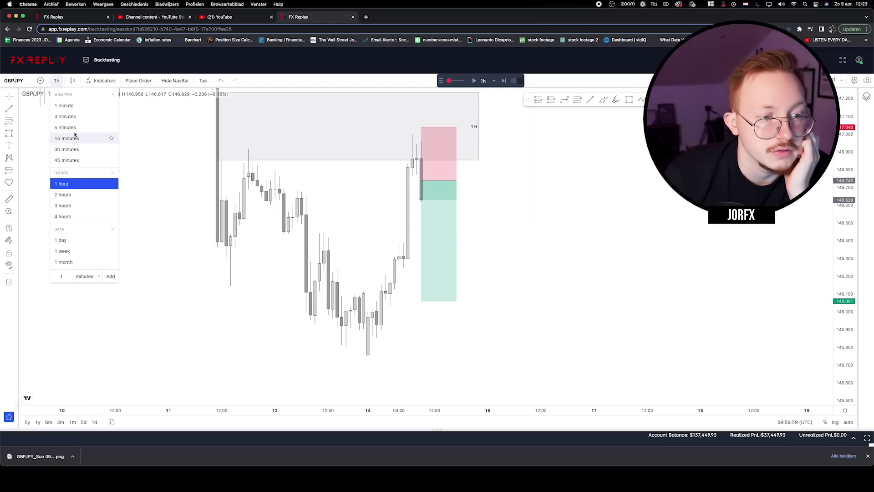
left_click(68, 136)
left_click(143, 81)
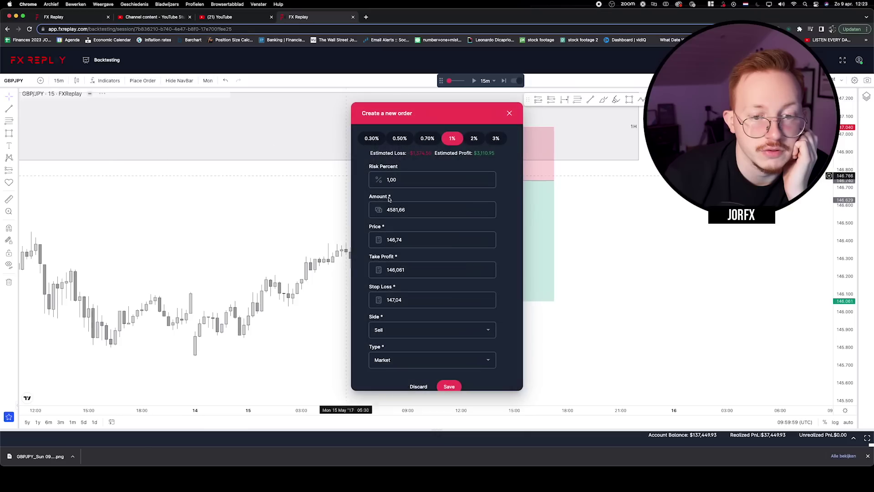
scroll(432, 254, "down", 1)
left_click(448, 379)
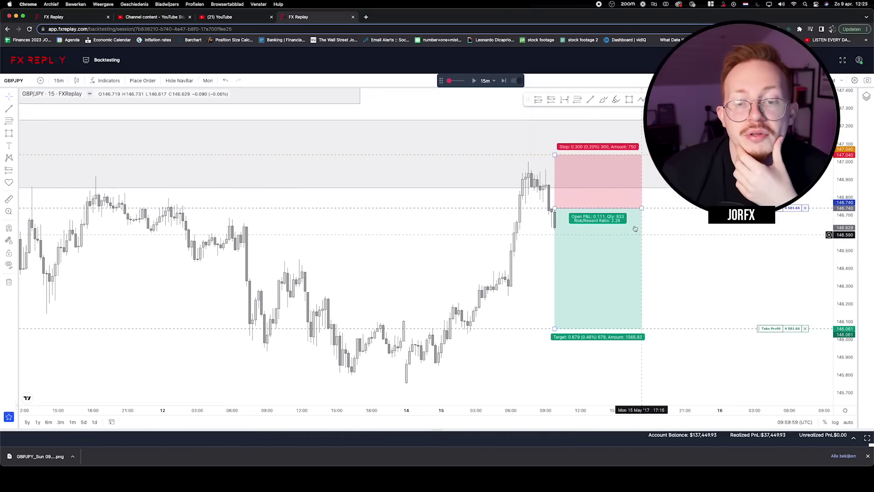
Step: Advance the replay on the 15-minute chart to 16:14:59 on 15 May with the short trade running
left_click_drag(683, 260, 699, 285)
left_click_drag(447, 270, 467, 327)
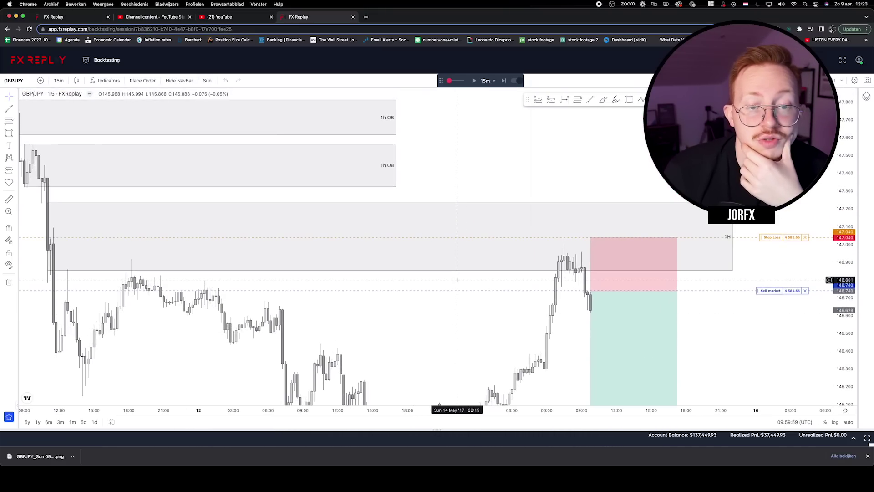
left_click(504, 81)
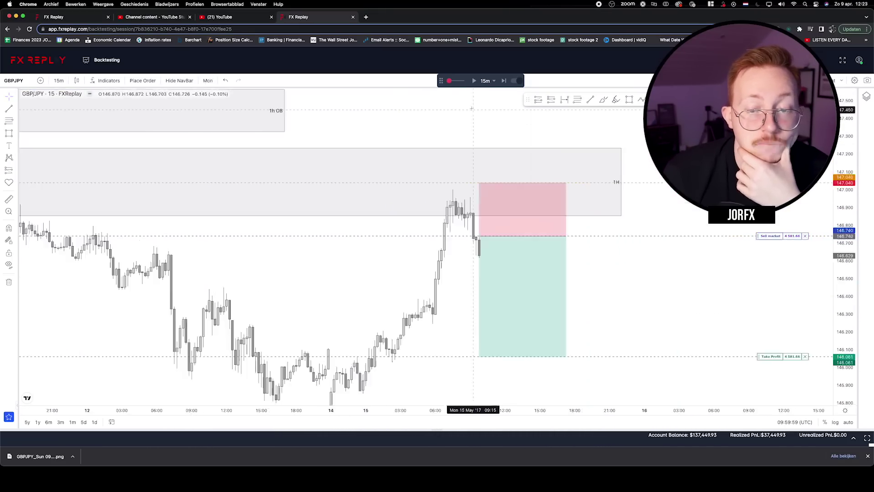
left_click(503, 81)
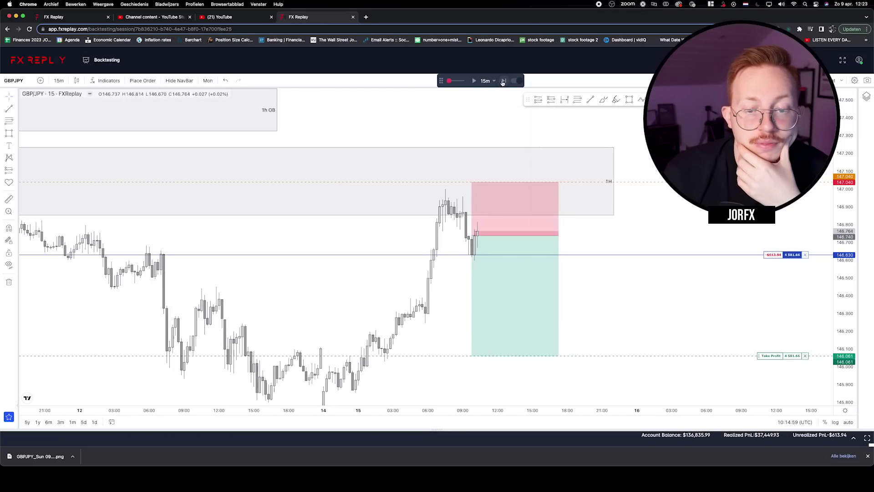
left_click(503, 81)
left_click(504, 81)
left_click(503, 81)
left_click(503, 81)
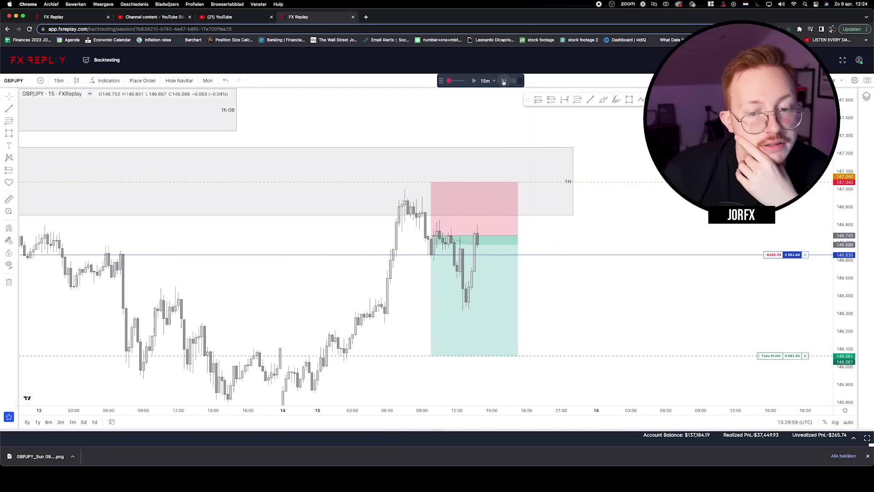
left_click(503, 81)
left_click(503, 81)
left_click(504, 81)
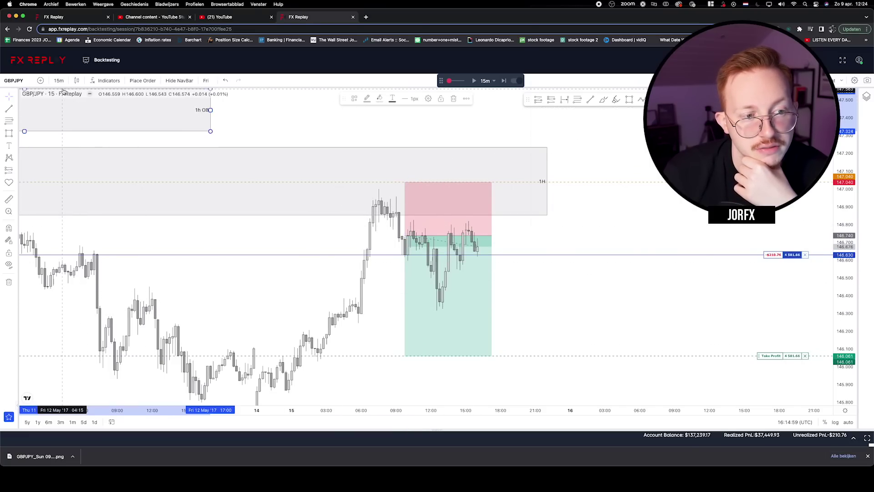
Step: Advance the replay on the 1-hour chart to 15:59:59 on 16 May and extend the short position drawing to about 14:00 that day
left_click(81, 114)
left_click(58, 80)
left_click(73, 182)
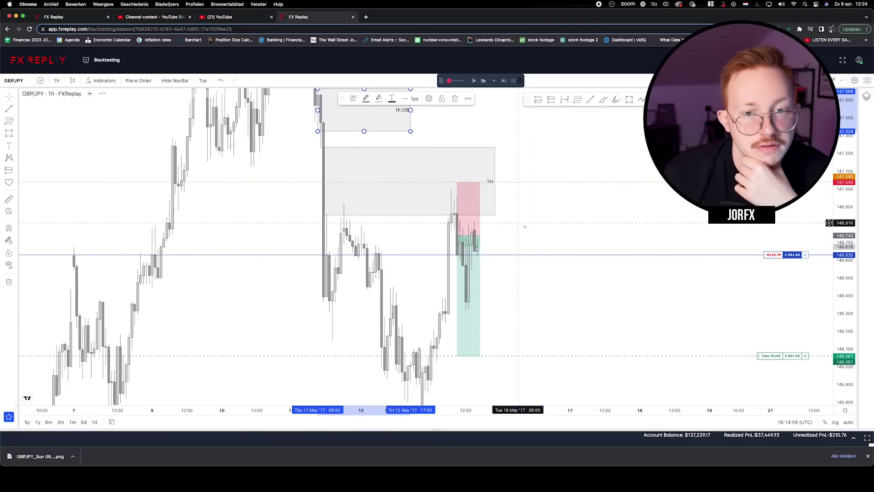
left_click(504, 81)
left_click(503, 80)
left_click(504, 81)
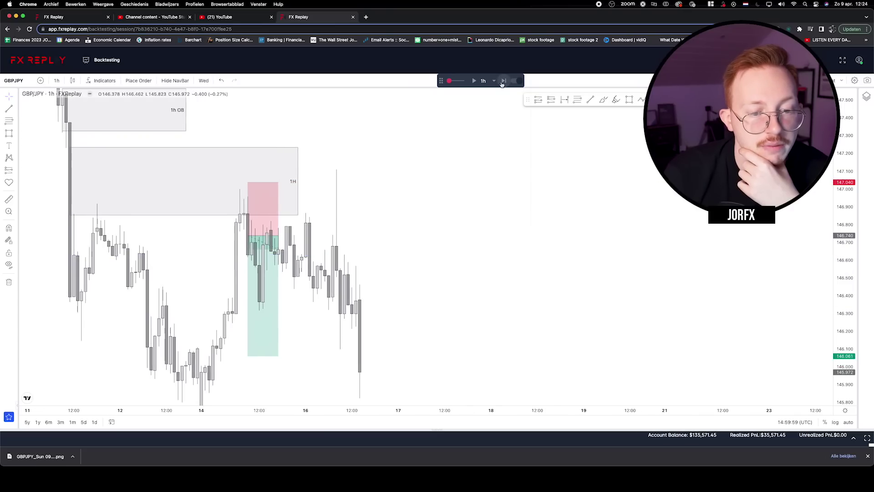
left_click(504, 81)
left_click_drag(276, 235, 356, 235)
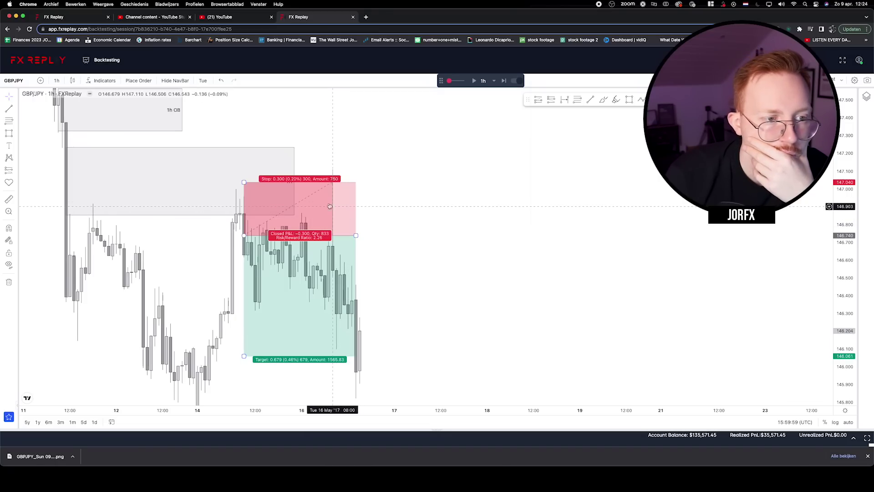
Step: Examine how the short trade played out on the 15-minute and 1-hour charts
left_click(57, 81)
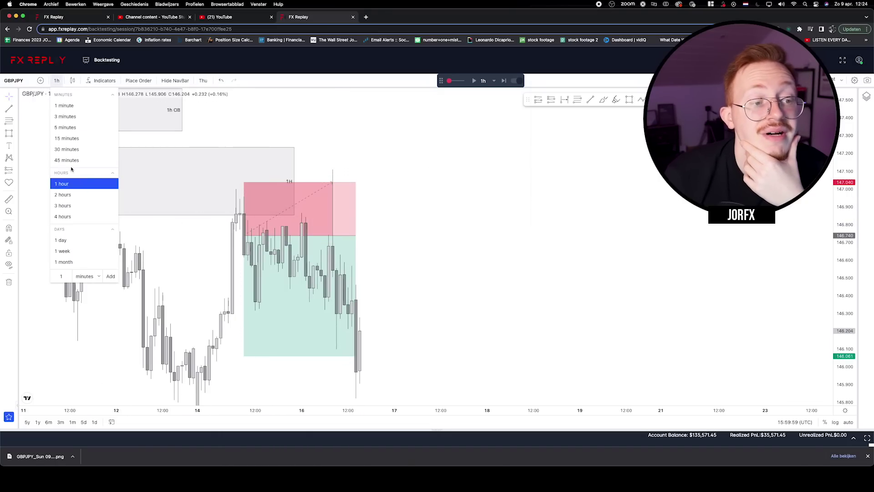
left_click(73, 138)
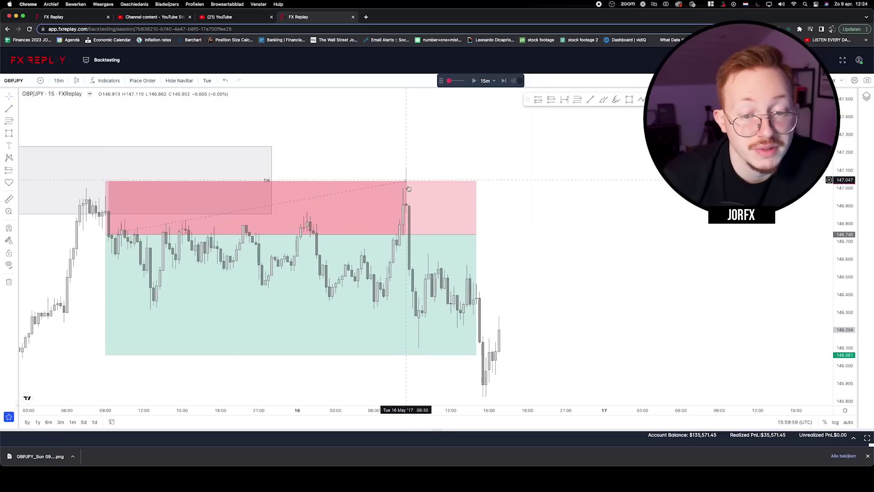
left_click_drag(549, 245, 513, 227)
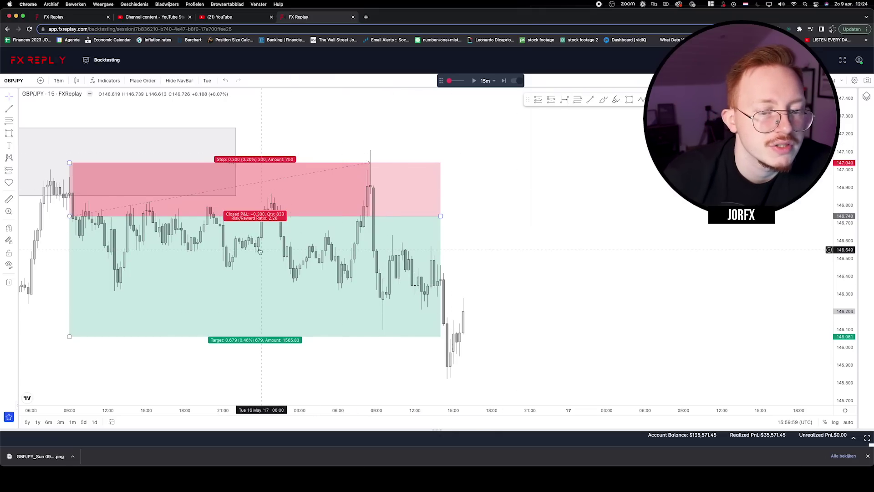
scroll(384, 141, "left", 5)
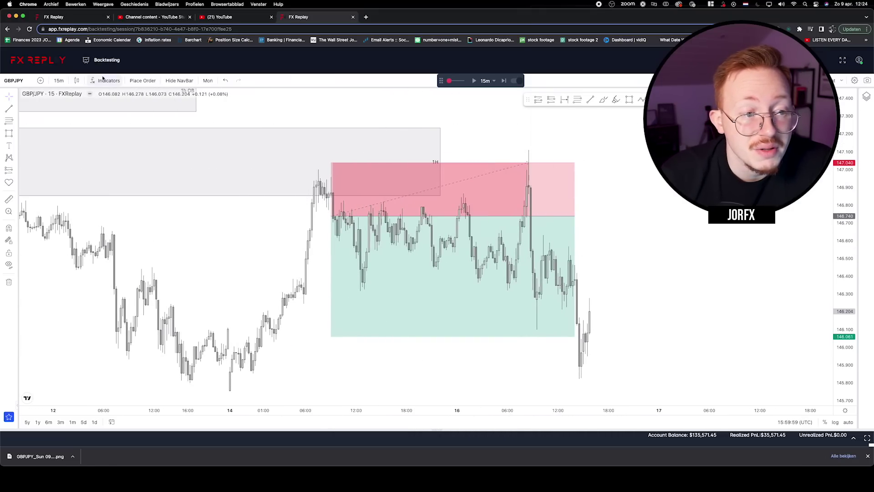
left_click(58, 80)
left_click(62, 183)
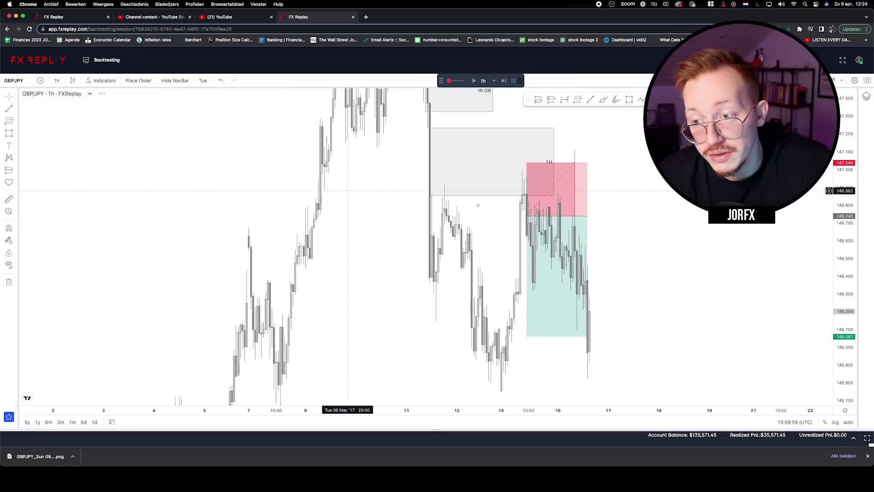
scroll(673, 161, "right", 5)
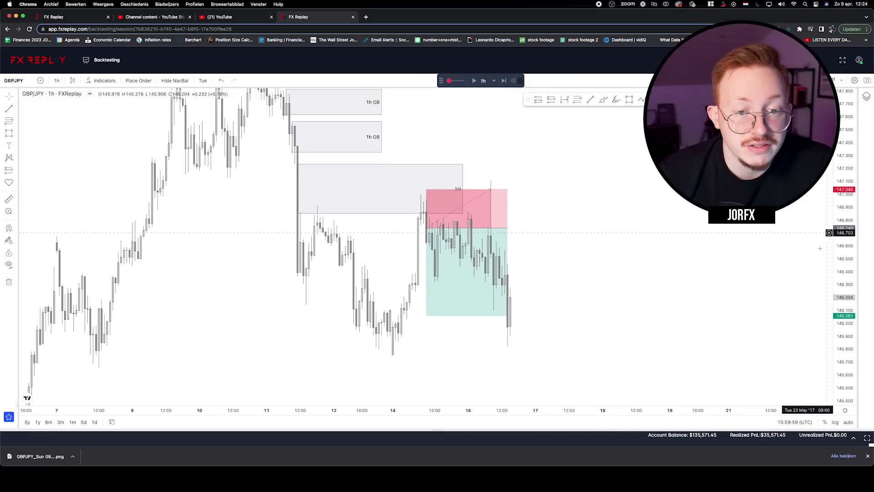
scroll(648, 172, "down", 3)
scroll(648, 172, "up", 2)
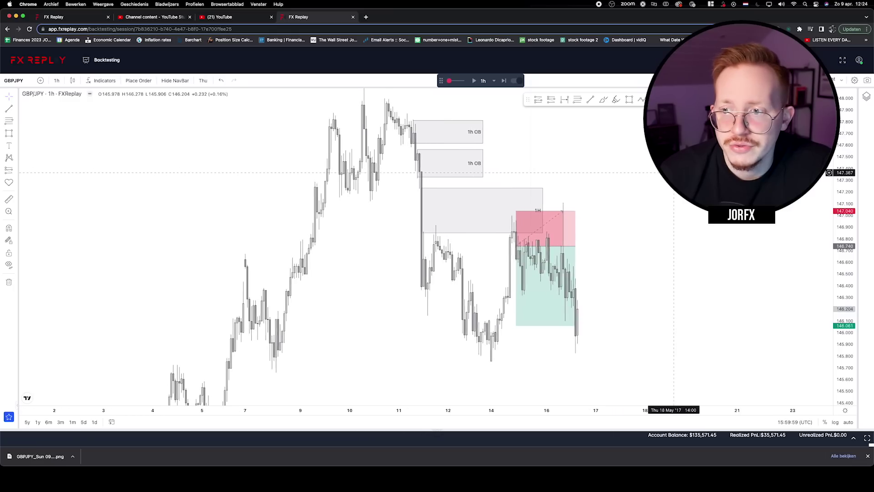
Step: Set up a side-by-side two-chart layout showing the short trade on the 15-minute and 1-hour timeframes
left_click(800, 80)
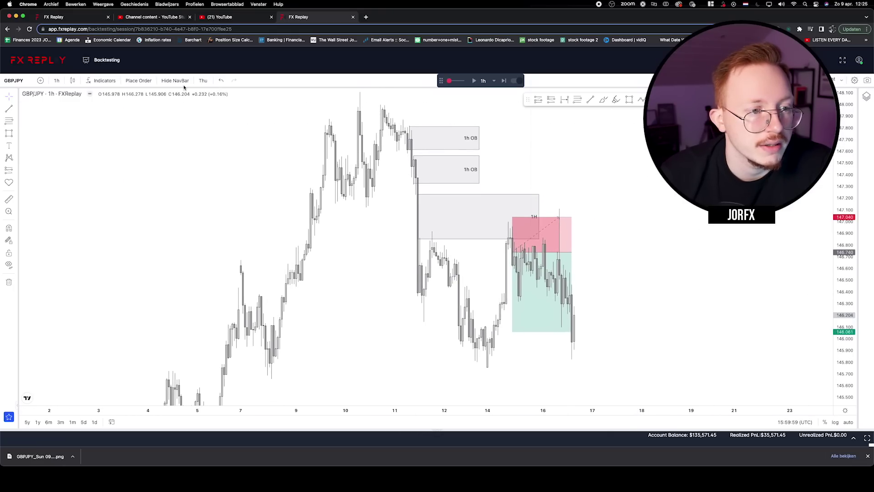
left_click(56, 80)
left_click(103, 139)
scroll(679, 128, "down", 2)
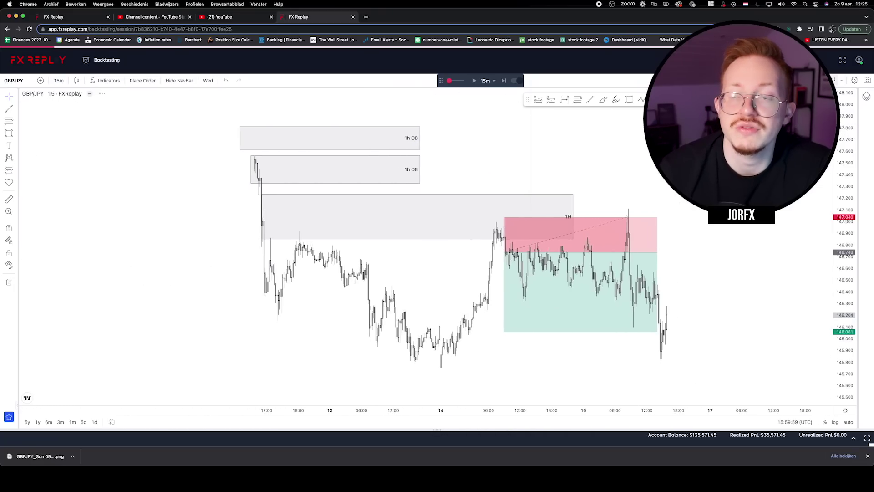
left_click(808, 110)
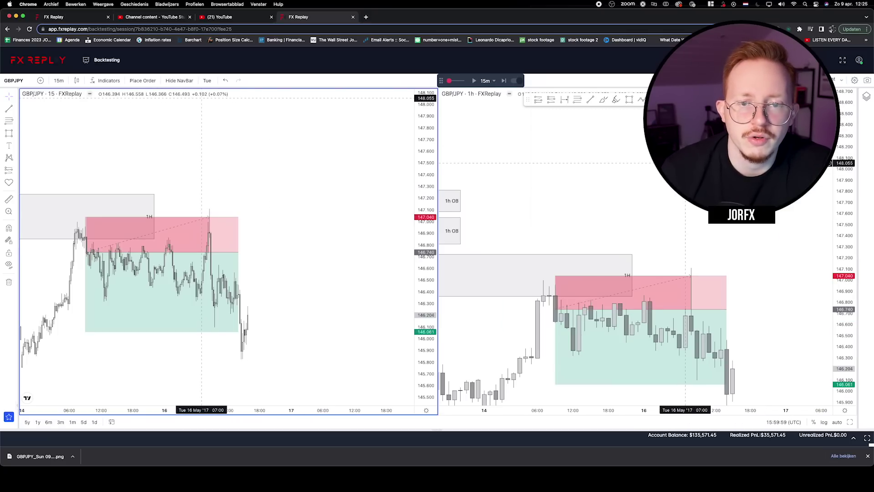
left_click_drag(691, 207, 701, 129)
scroll(699, 132, "down", 1)
scroll(380, 190, "down", 1)
left_click_drag(287, 178, 341, 160)
scroll(329, 160, "up", 2)
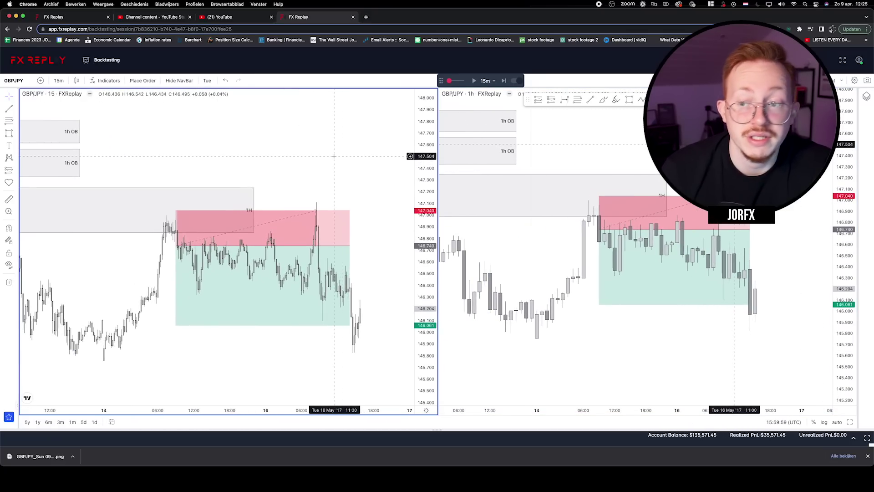
Step: Save the two-chart layout as an image and add it in Notion to the 2017 May page under Week 3, Monday
scroll(307, 149, "left", 2)
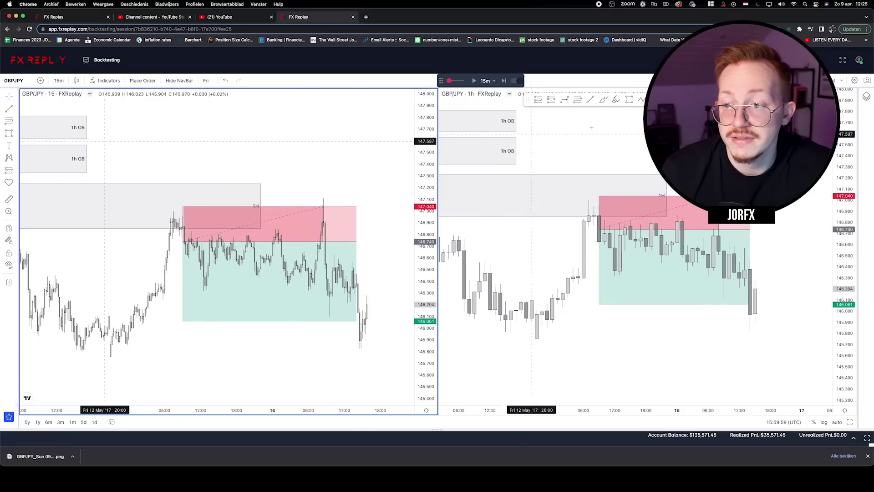
left_click(829, 95)
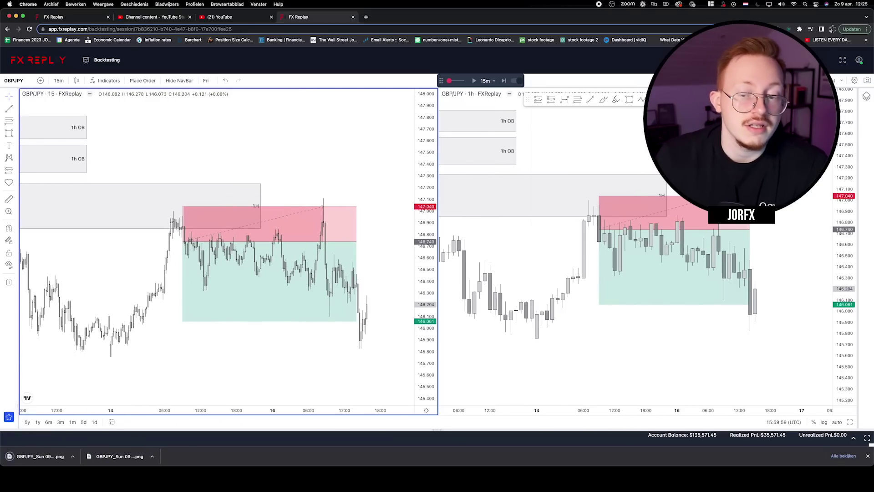
key("super+Tab")
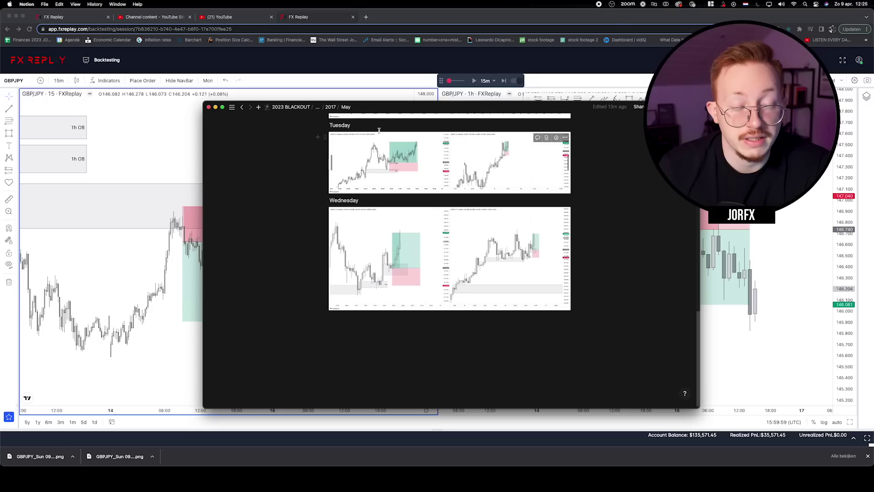
left_click_drag(375, 108, 0, 109)
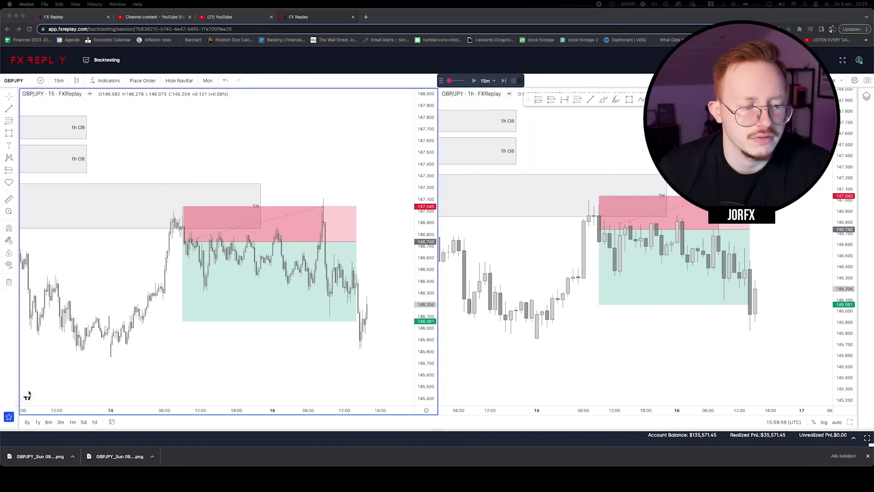
left_click(53, 456)
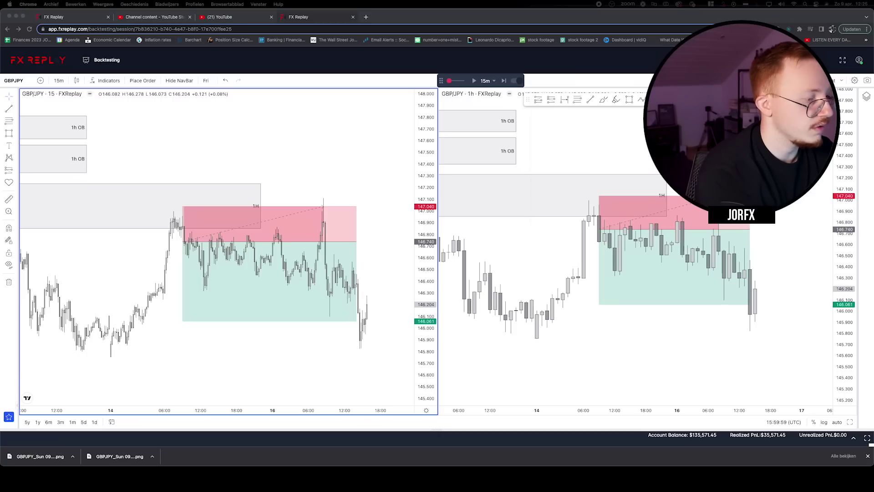
left_click(245, 345)
key("super+Tab")
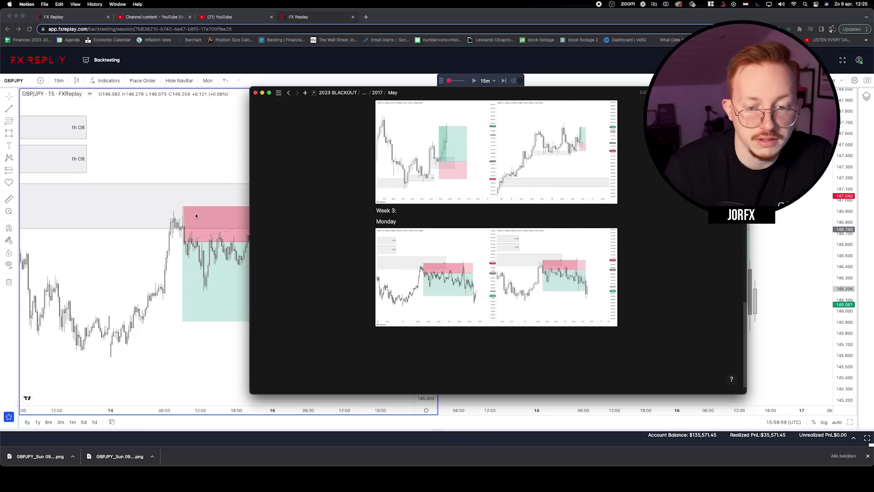
Step: Switch back to FX Replay and adjust the short position on the 15-minute chart to a 146.355 target and a 146.903 stop
key("super+Tab")
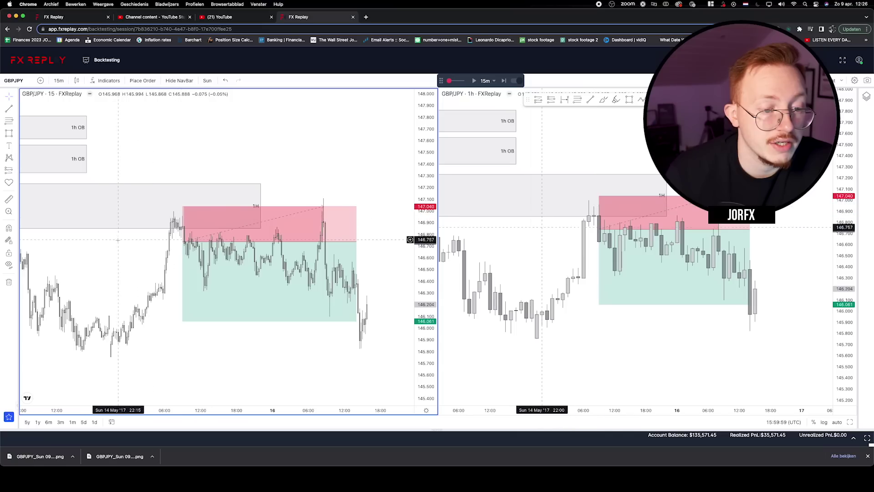
left_click_drag(120, 260, 160, 268)
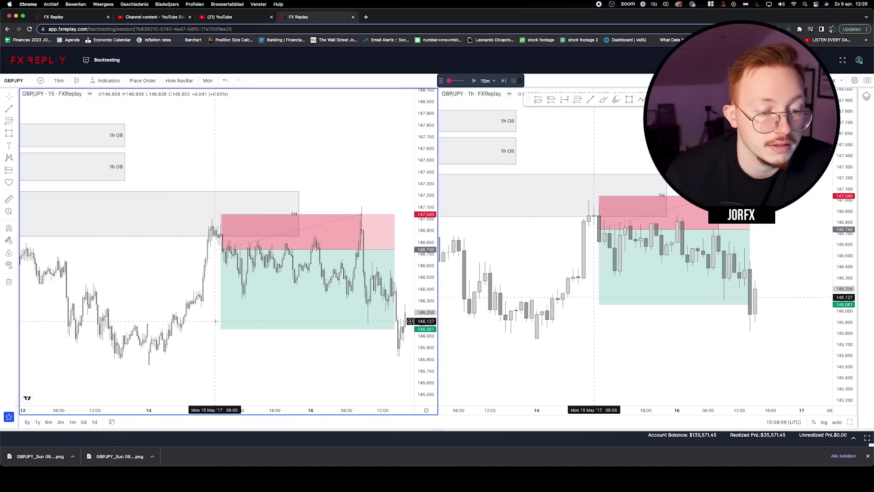
mouse_move(216, 320)
left_mouse_down()
mouse_move(209, 324)
mouse_move(218, 323)
mouse_move(219, 310)
mouse_move(234, 330)
mouse_move(213, 299)
left_mouse_up()
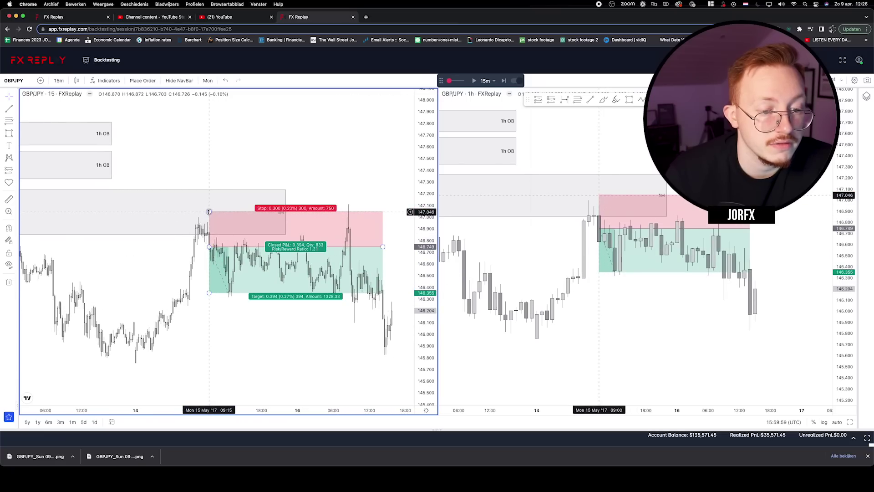
left_click_drag(209, 212, 212, 229)
Step: Change the 15-minute chart to the 5-minute timeframe and move the short position's entry to 146.804
left_click(59, 80)
left_click(73, 127)
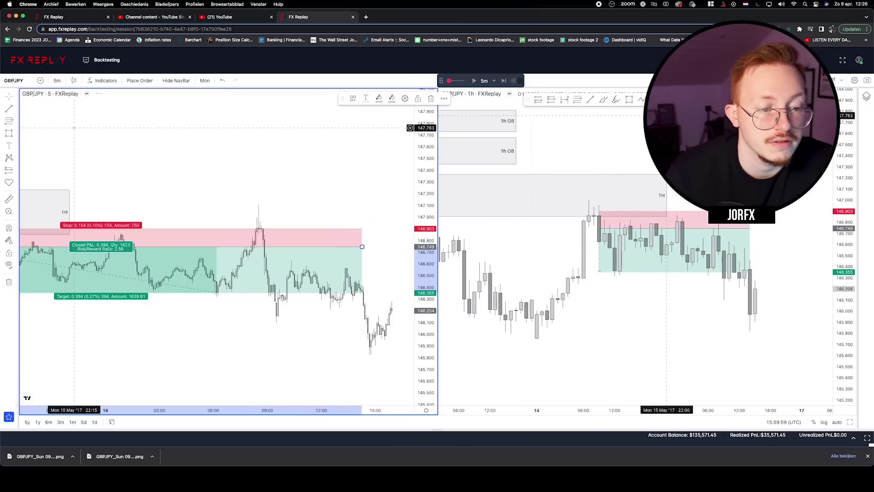
left_click_drag(418, 316, 419, 69)
left_click_drag(253, 211, 256, 197)
left_click(284, 159)
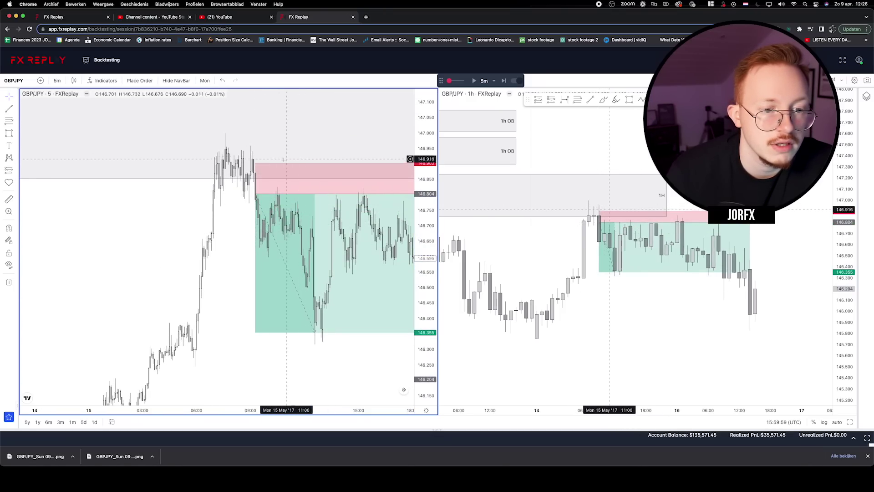
Step: Set the short position's stop to 146.963 and its target to 146.353 on the 5-minute chart
left_click_drag(255, 164, 259, 143)
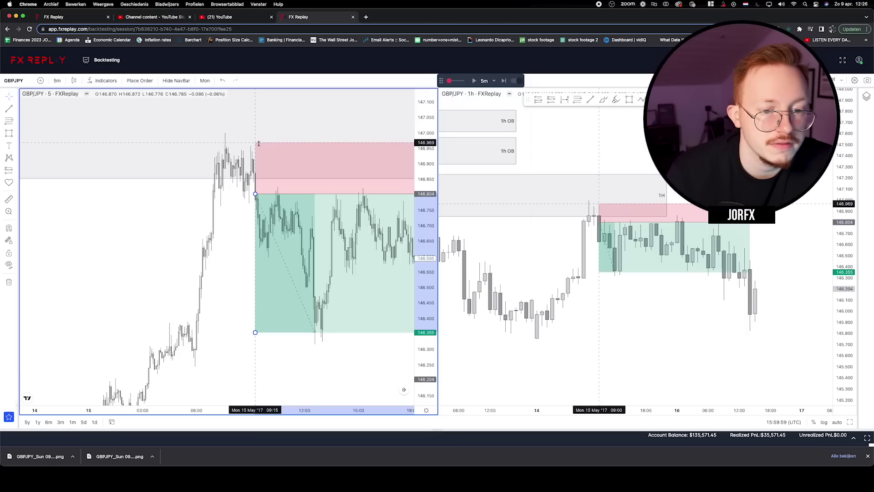
left_click_drag(215, 289, 177, 277)
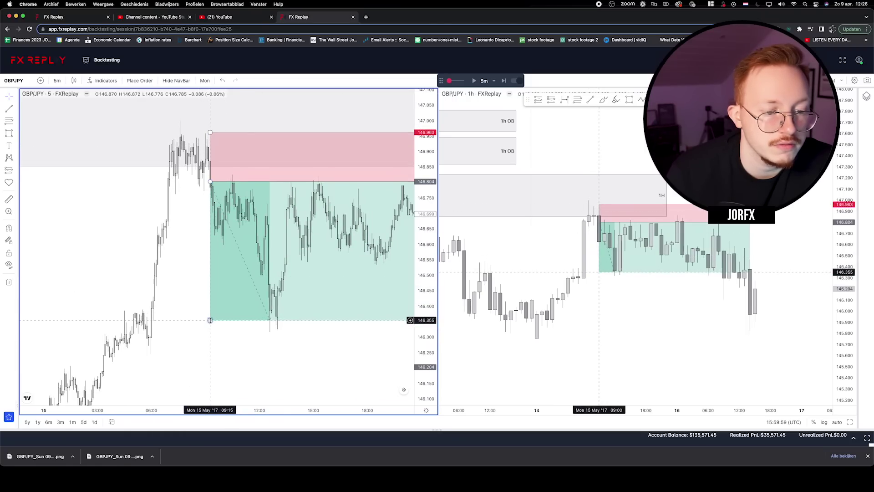
left_click_drag(210, 320, 148, 281)
scroll(332, 261, "down", 5)
left_click_drag(183, 239, 82, 235)
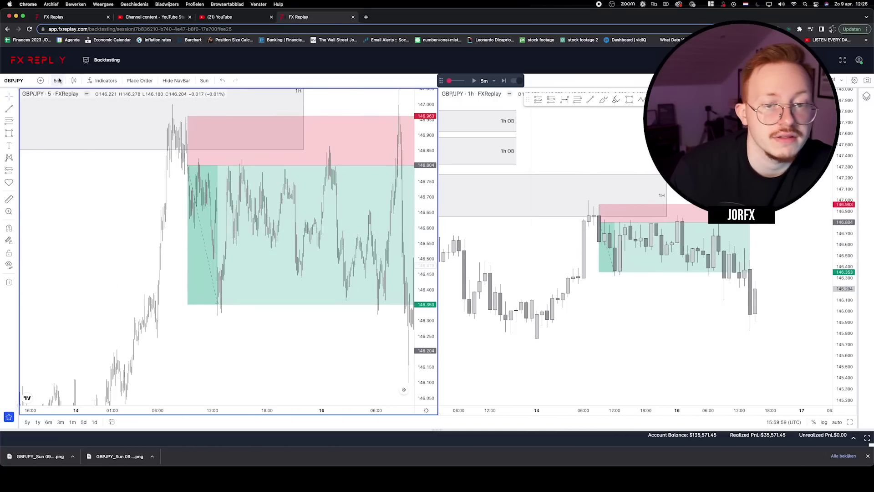
left_click_drag(357, 105, 301, 156)
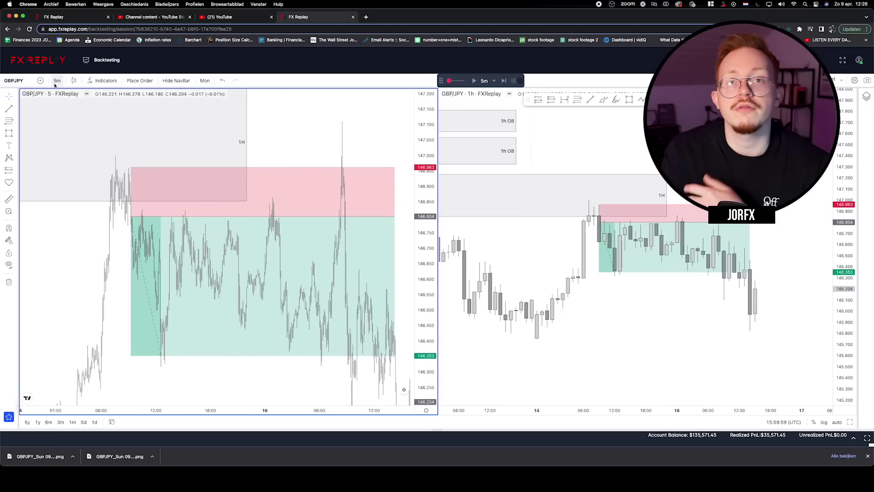